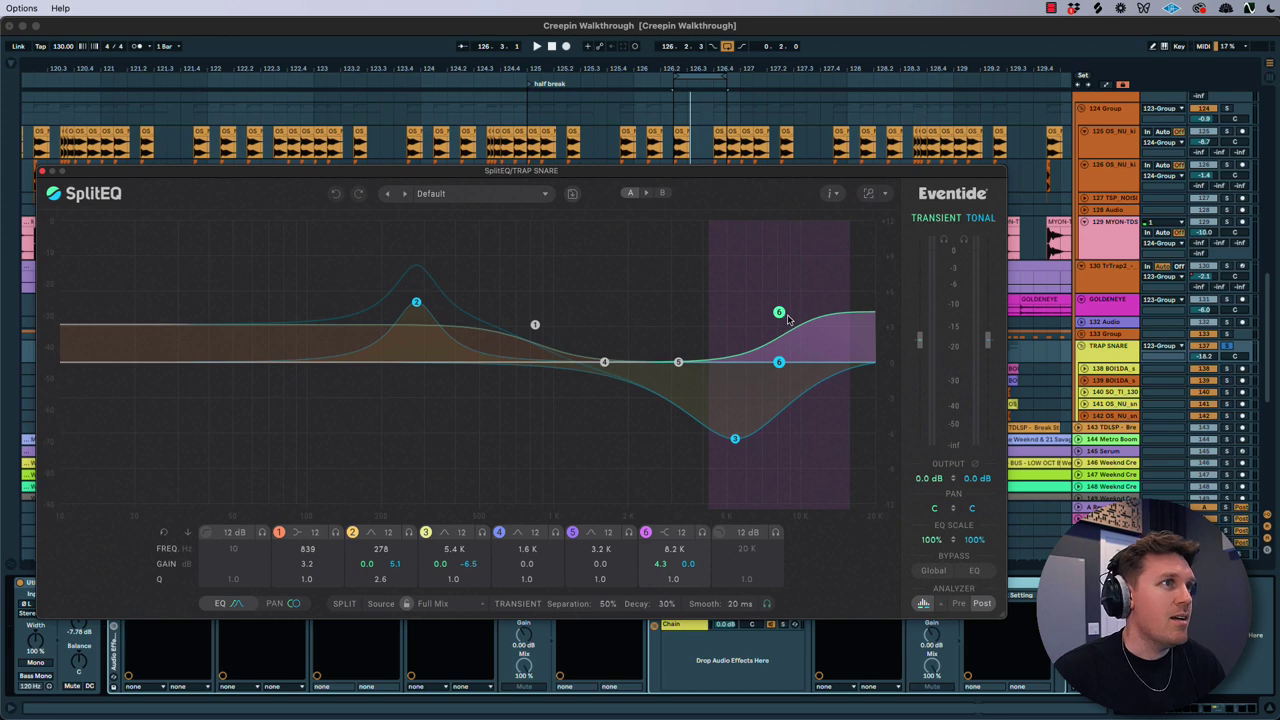
Close SplitEQ and review the Ozone 10 Imager and FabFilter Pro-Q 2 settings on the TRAP SNARE group.
left_click(43, 172)
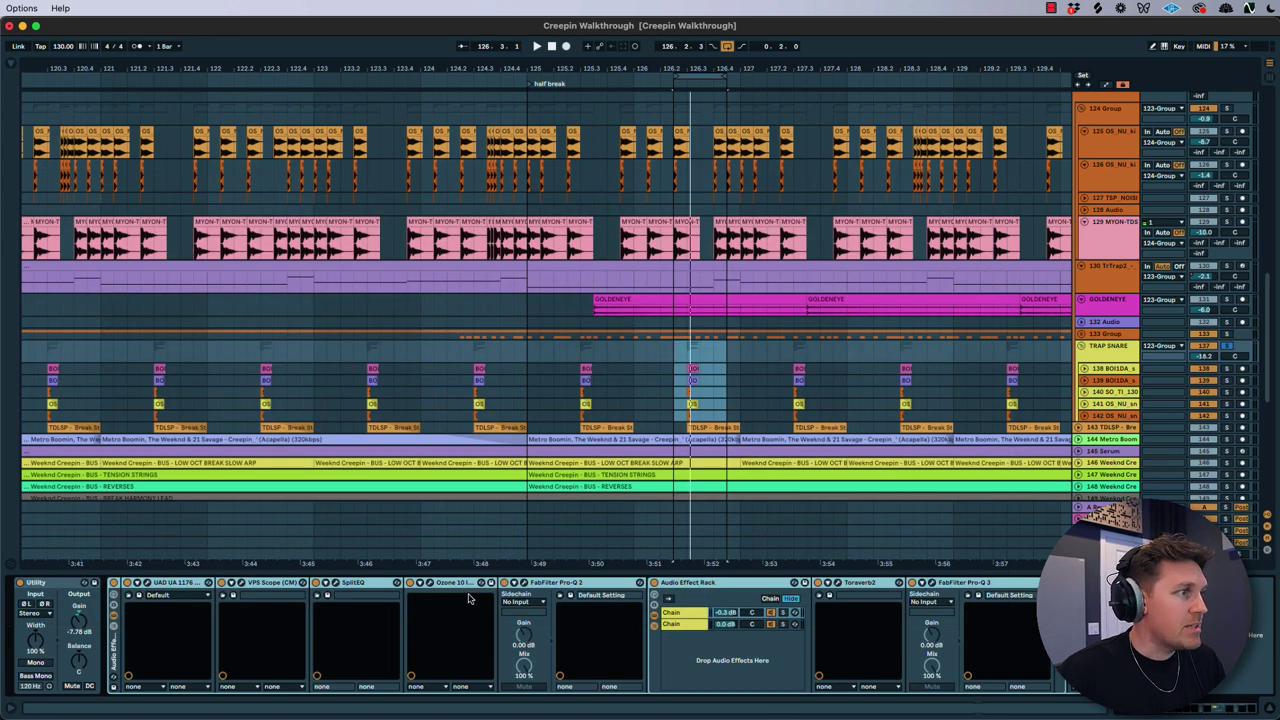
left_click(429, 584)
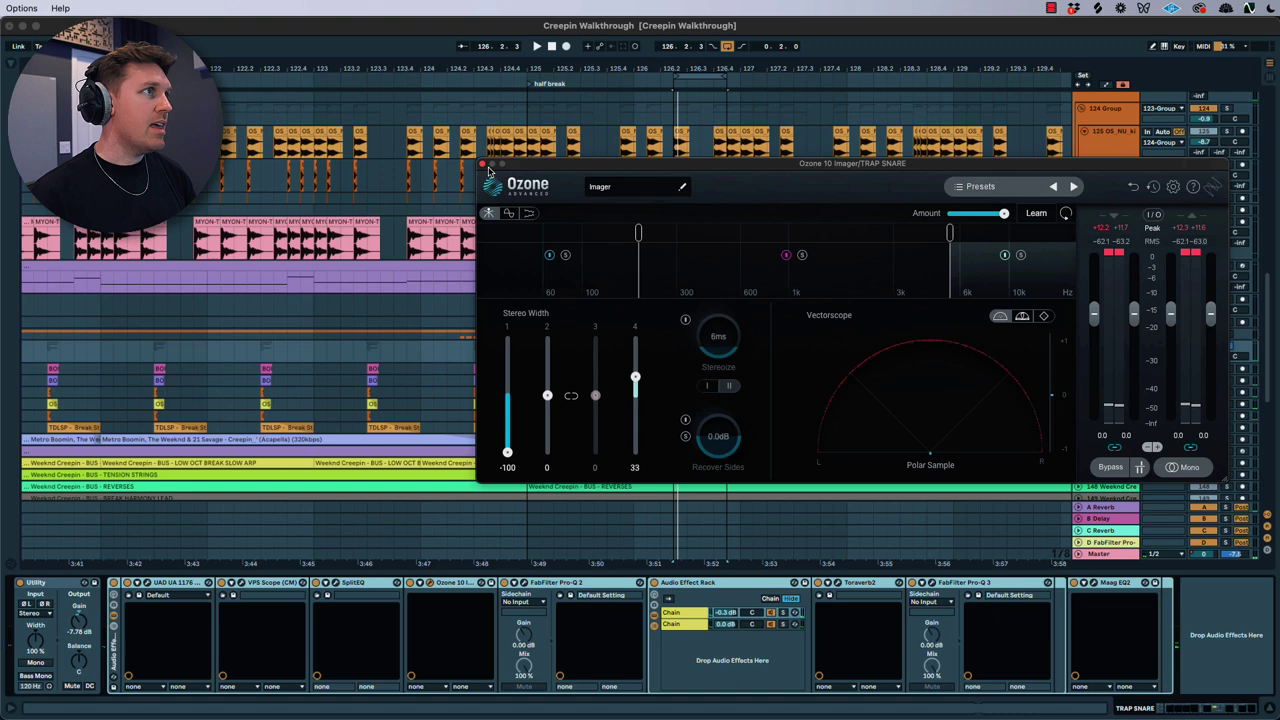
left_click(478, 162)
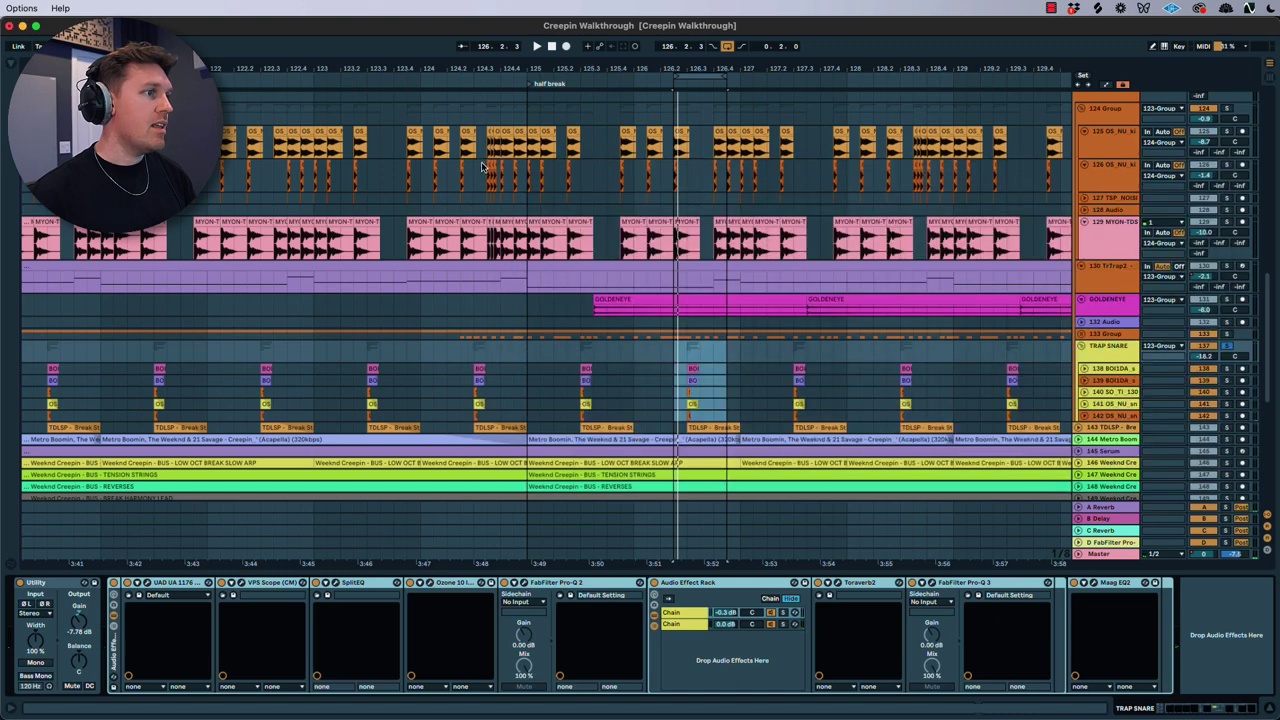
left_click(522, 589)
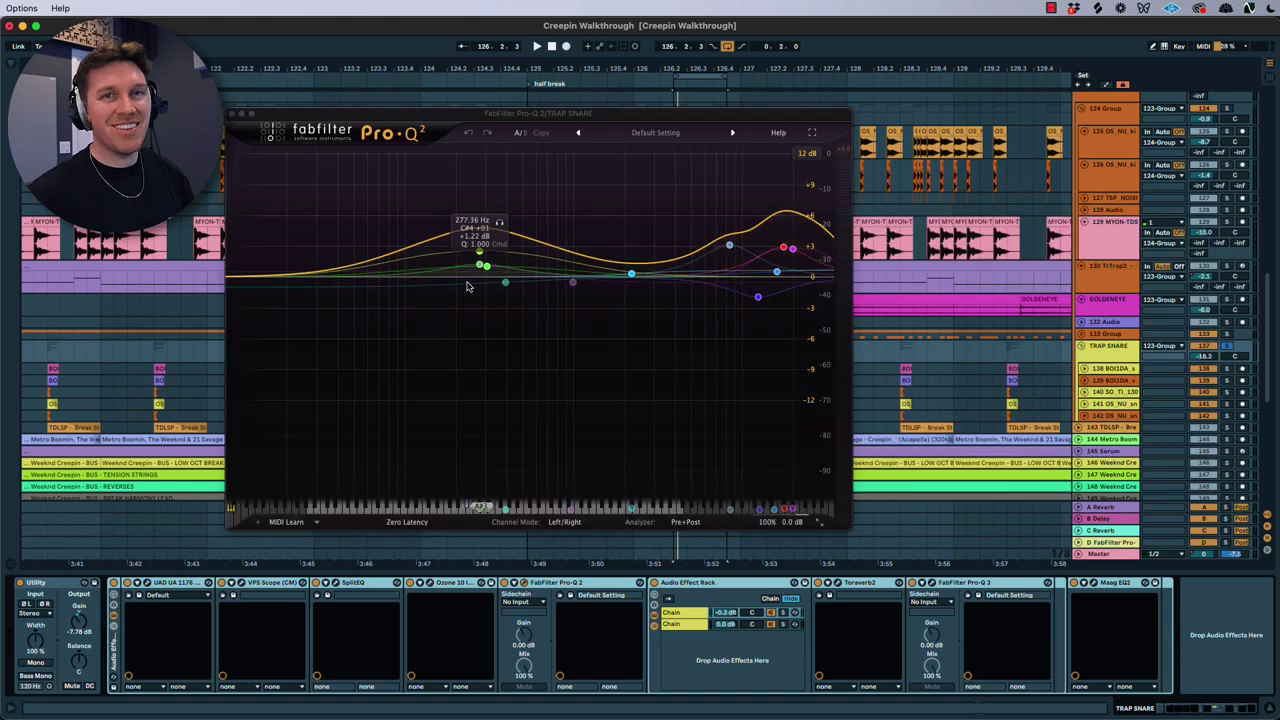
left_click(231, 116)
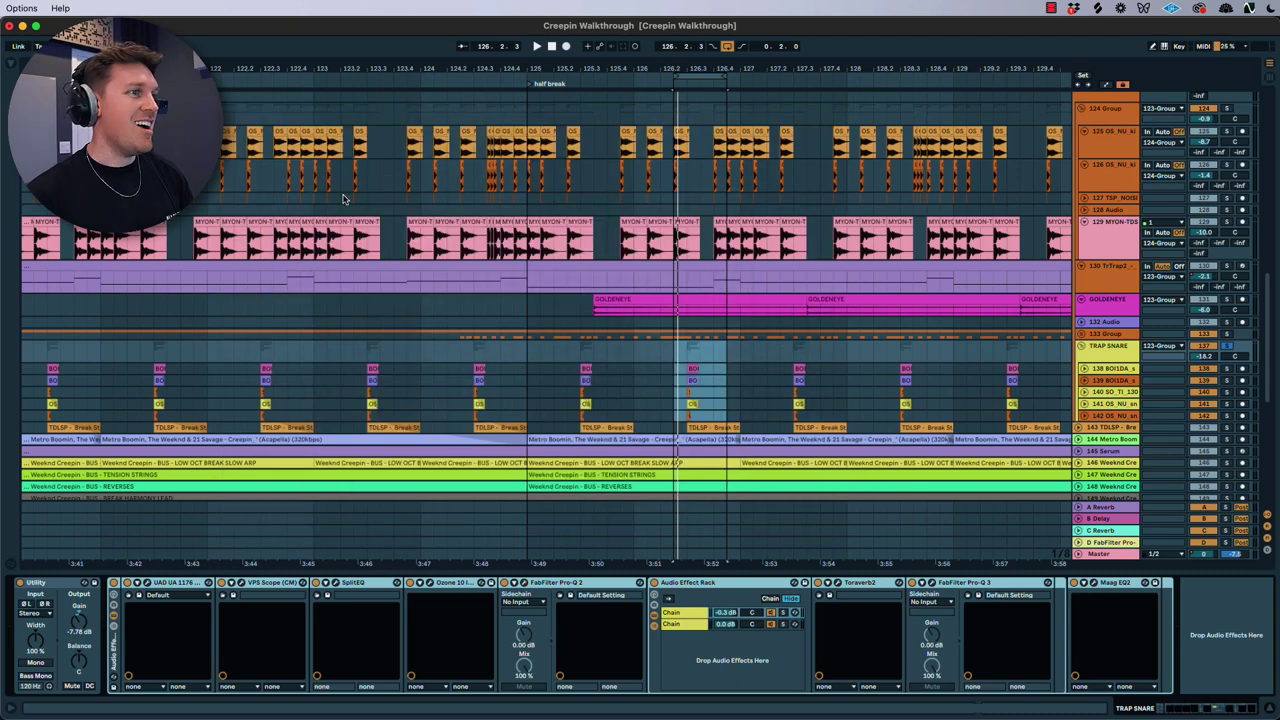
Look over the Audio Effect Rack's two chains and the Maag EQ2 settings on the TRAP SNARE group.
left_click(673, 589)
left_click(684, 614)
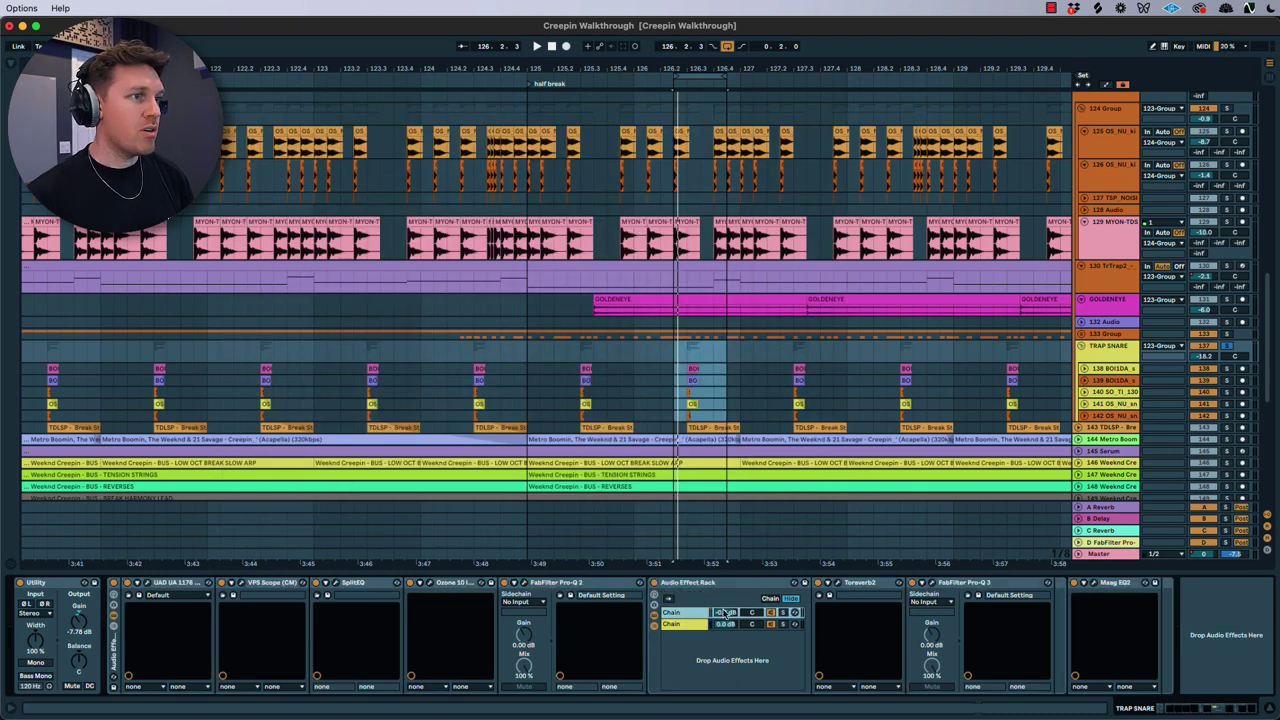
left_click(706, 625)
left_click(697, 622)
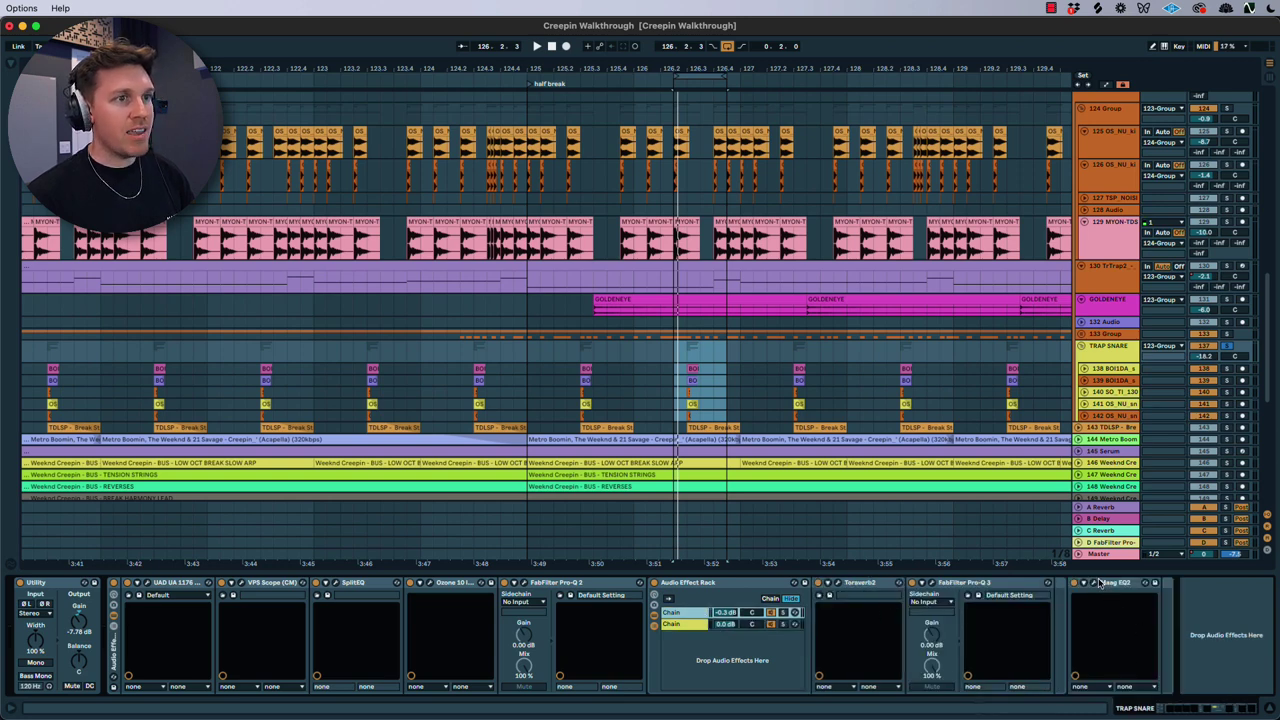
left_click(1098, 582)
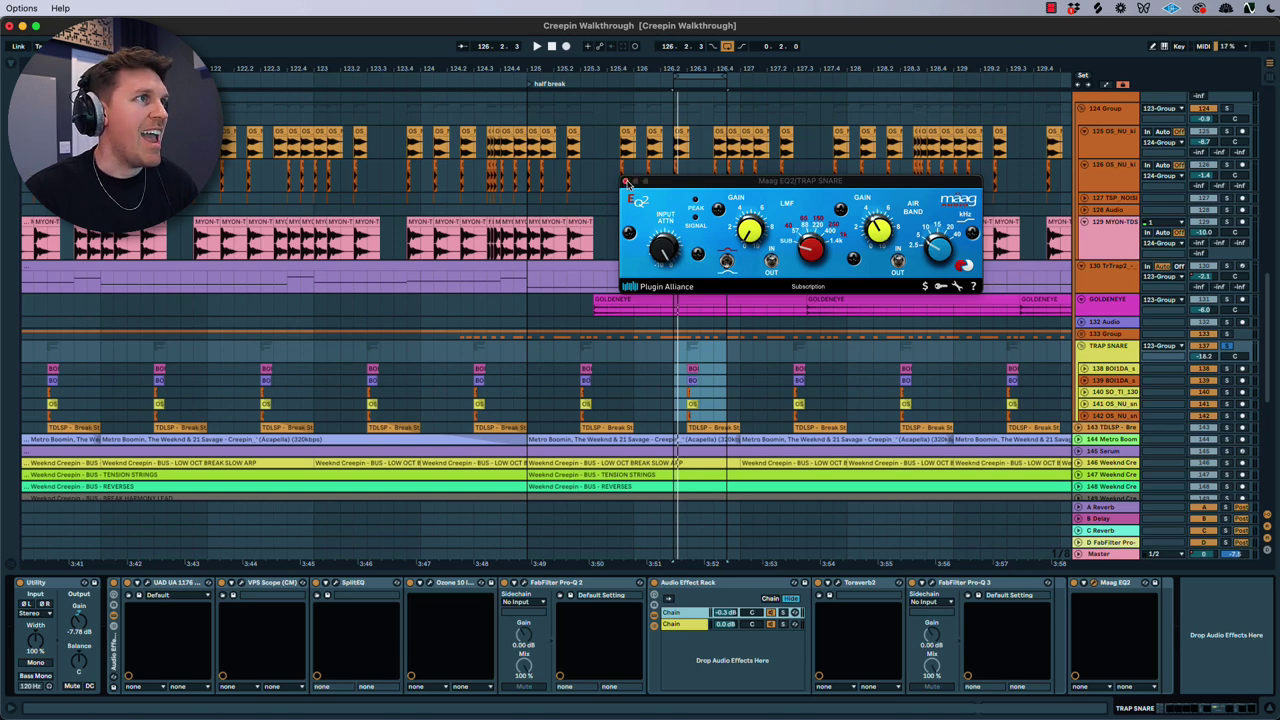
left_click(626, 182)
Extend the loop region back to 125.1.1 at the half break marker and solo the 121 Metro Boomin acapella track.
left_click_drag(676, 78, 530, 90)
scroll(1103, 254, "up", 3)
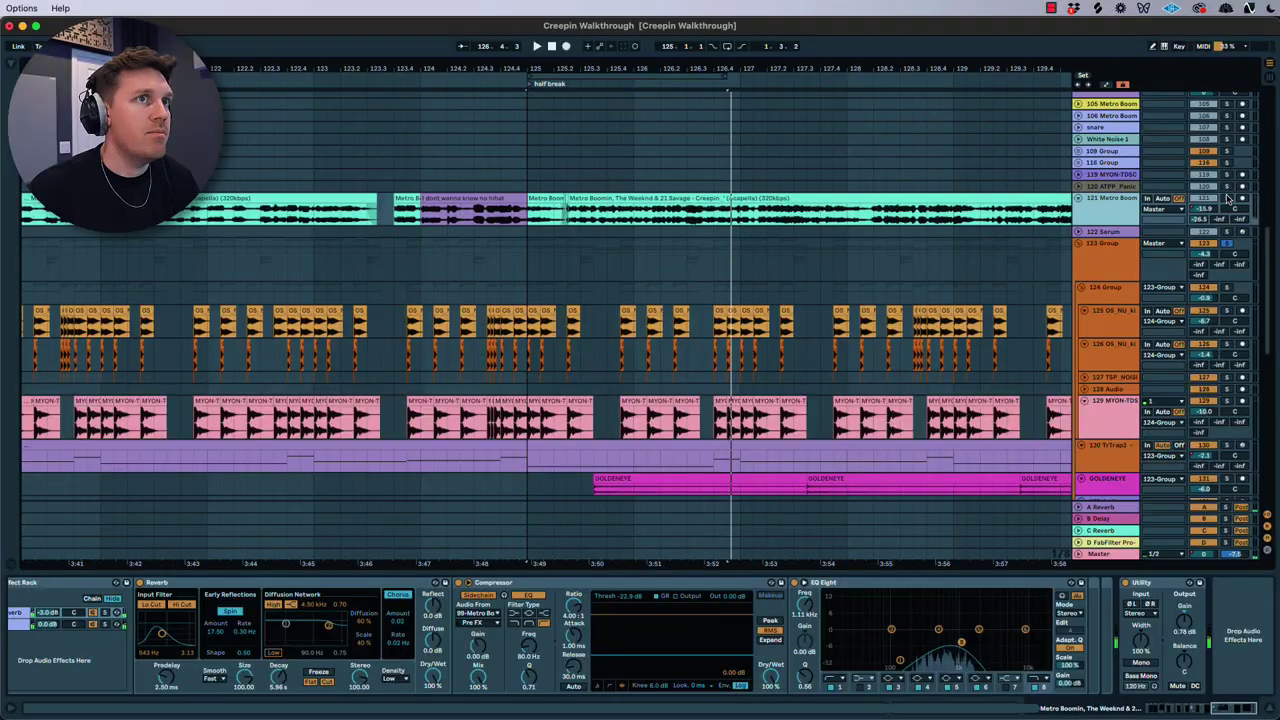
left_click(1228, 199)
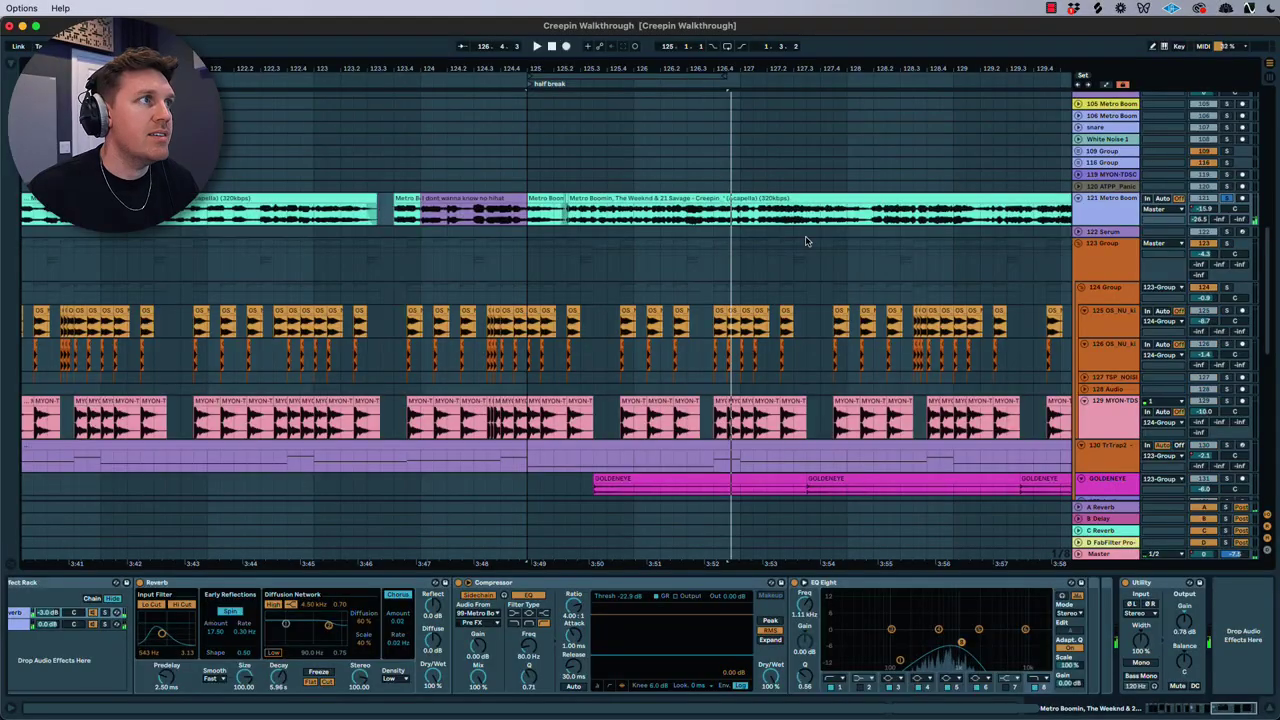
Play the soloed acapella while watching the meter of the UAD Teletronix LA-2A on its effects chain.
scroll(314, 240, "down", 3)
scroll(318, 241, "left", 4)
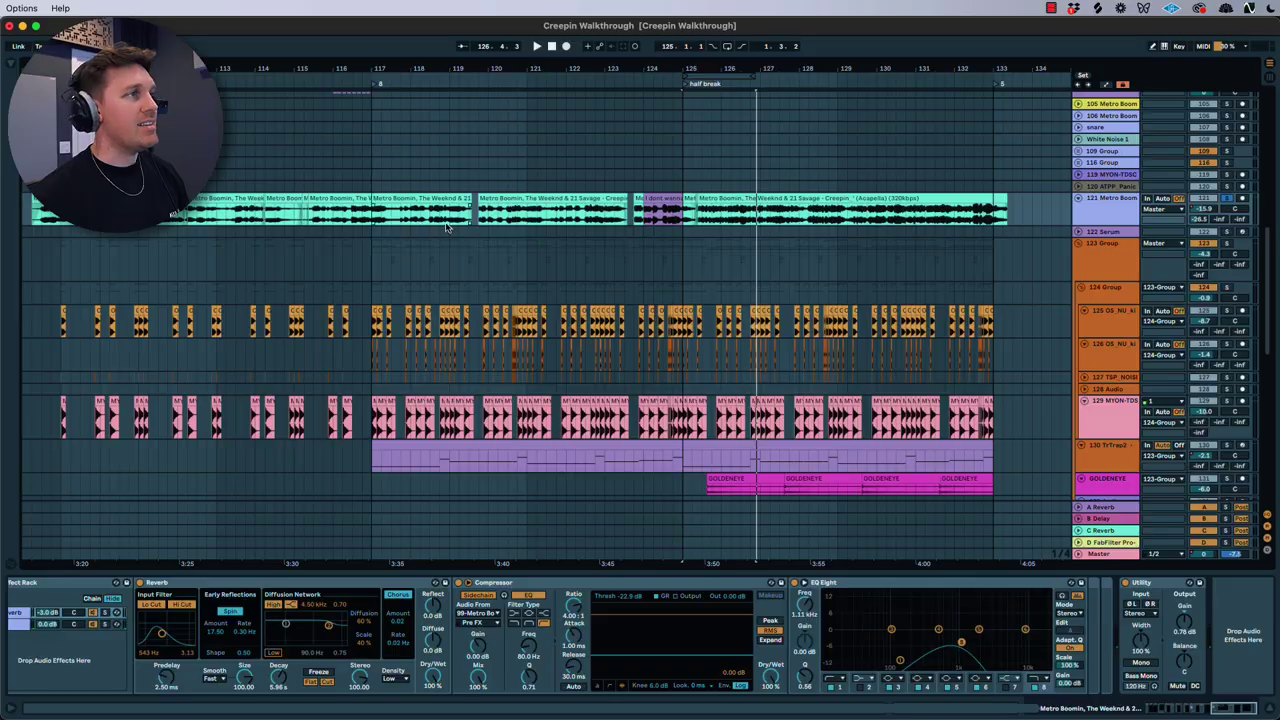
scroll(768, 592, "left", 10)
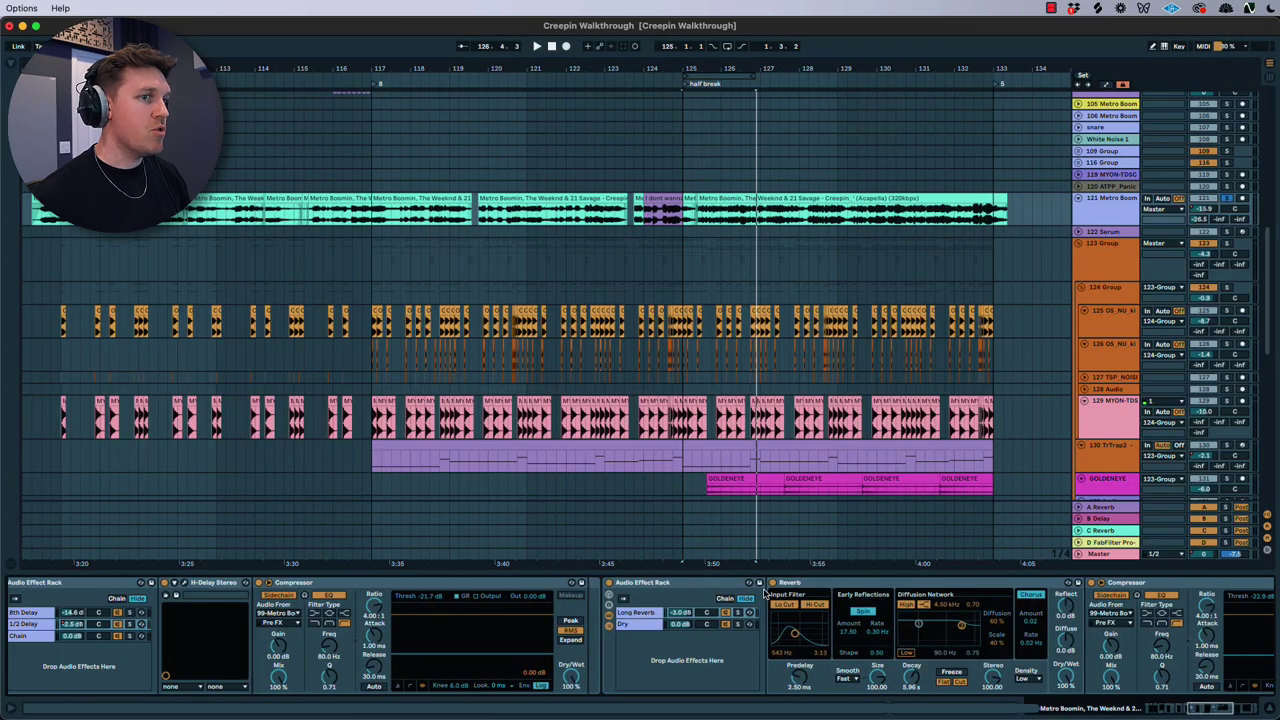
scroll(766, 592, "left", 5)
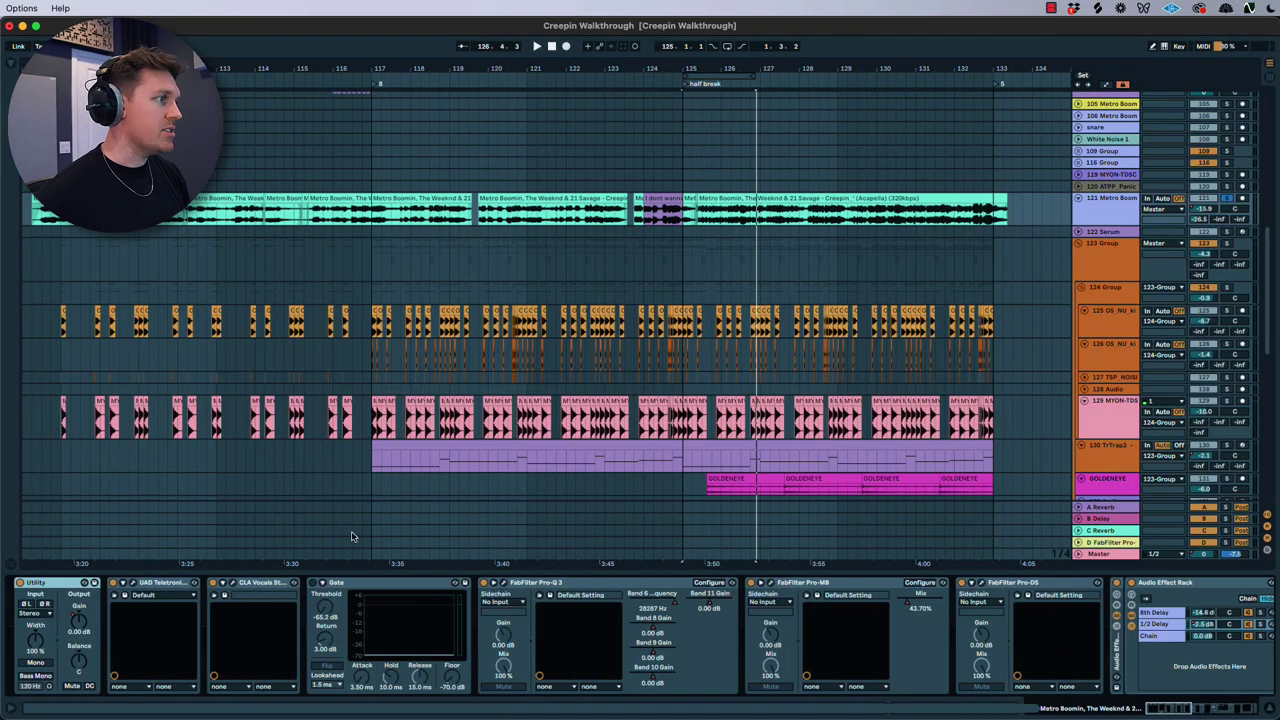
key("space")
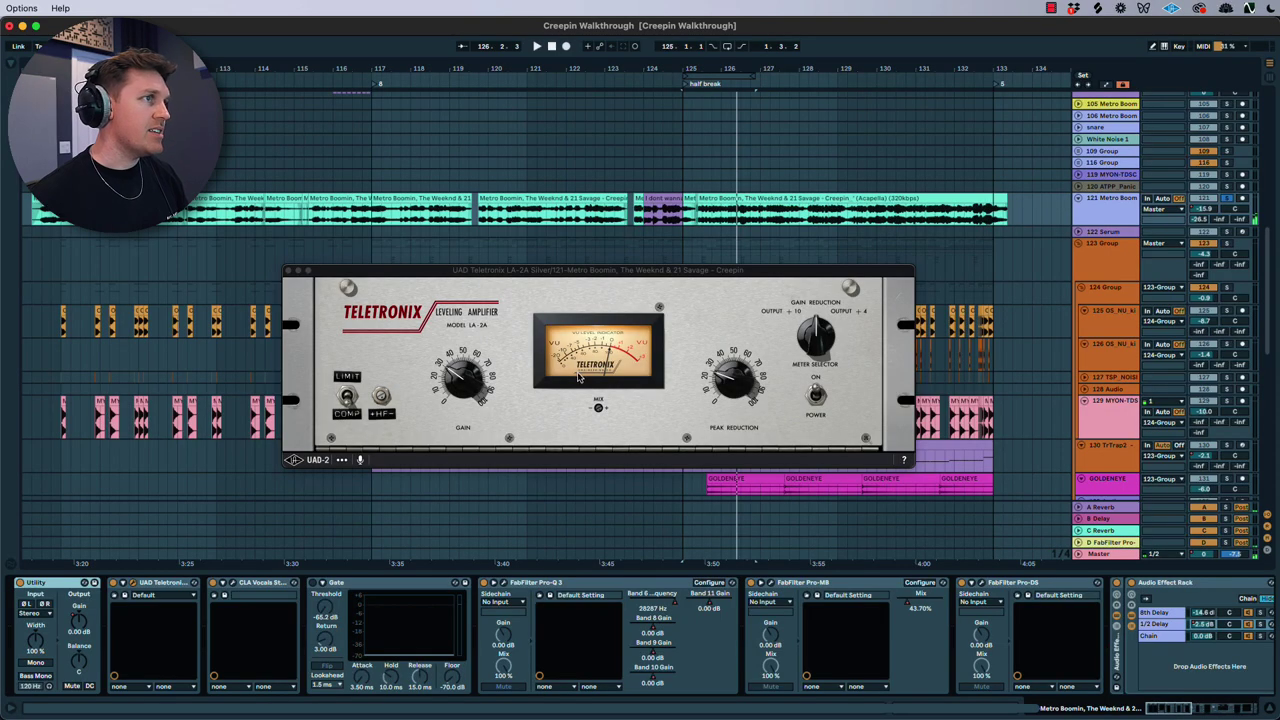
key("space")
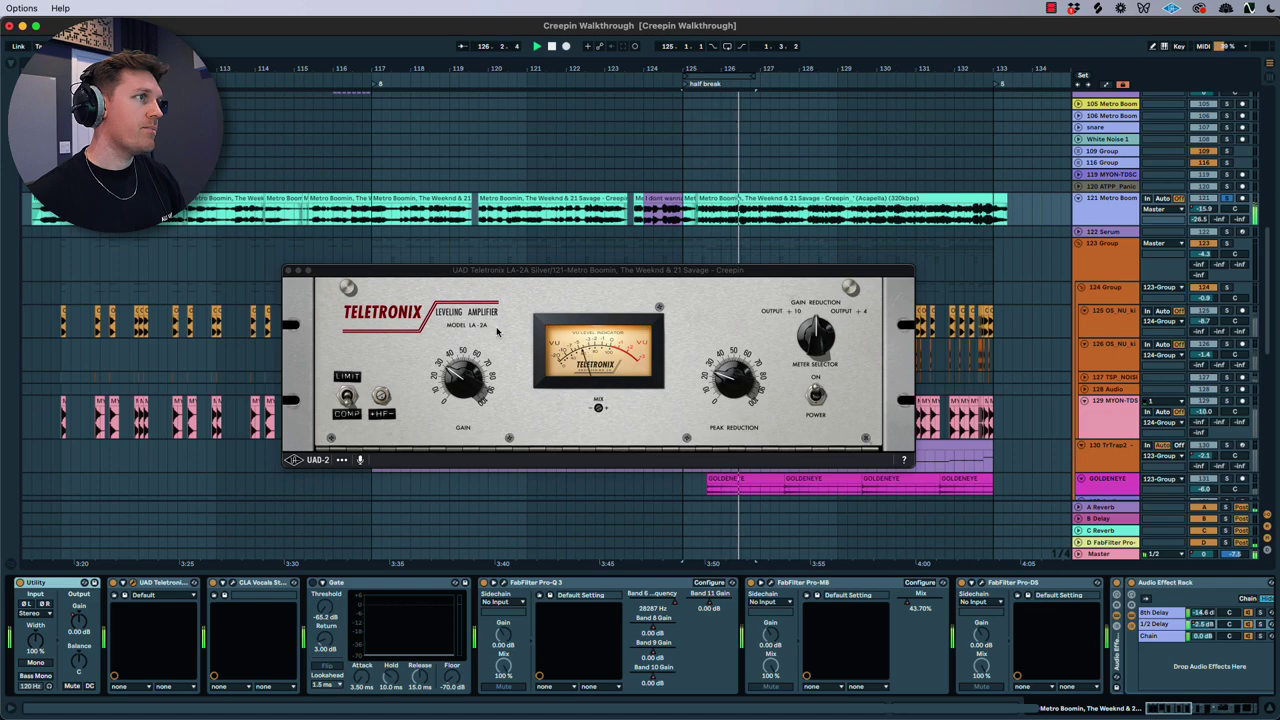
left_click(288, 271)
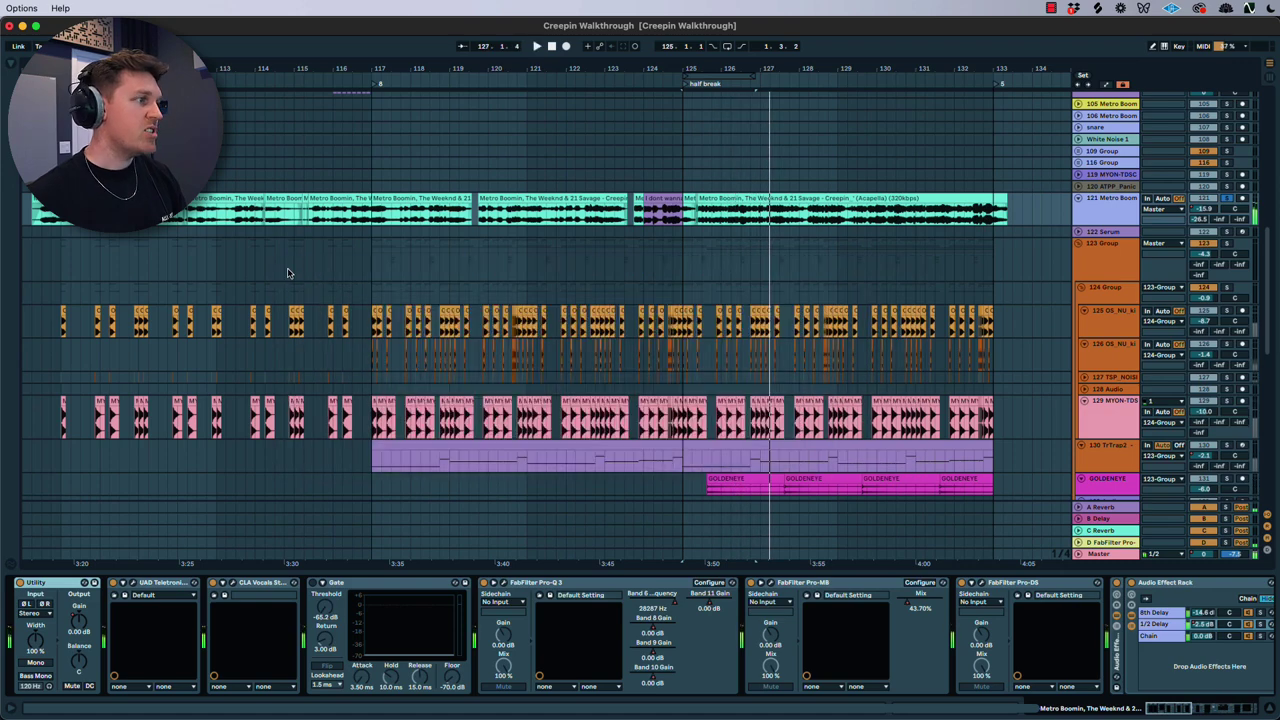
Review the CLA Vocals, FabFilter Pro-Q 3 and Pro-MB settings on the 121 acapella track.
left_click(232, 584)
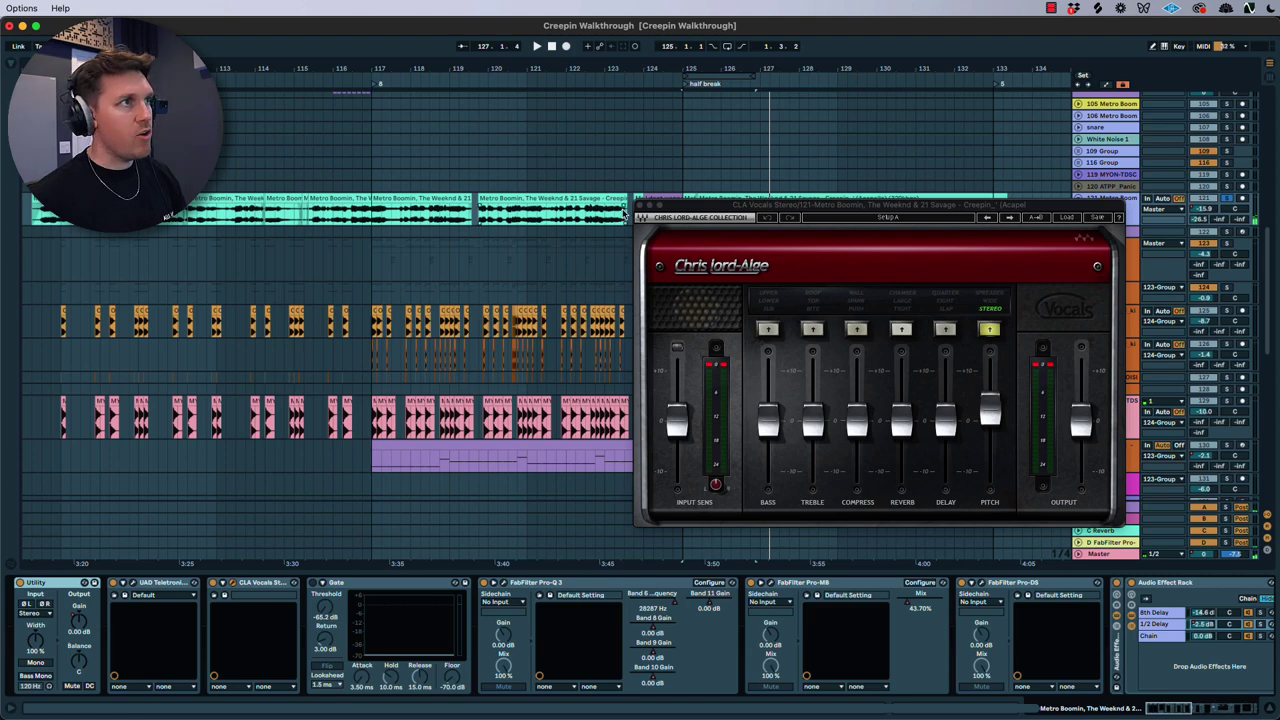
left_click(640, 206)
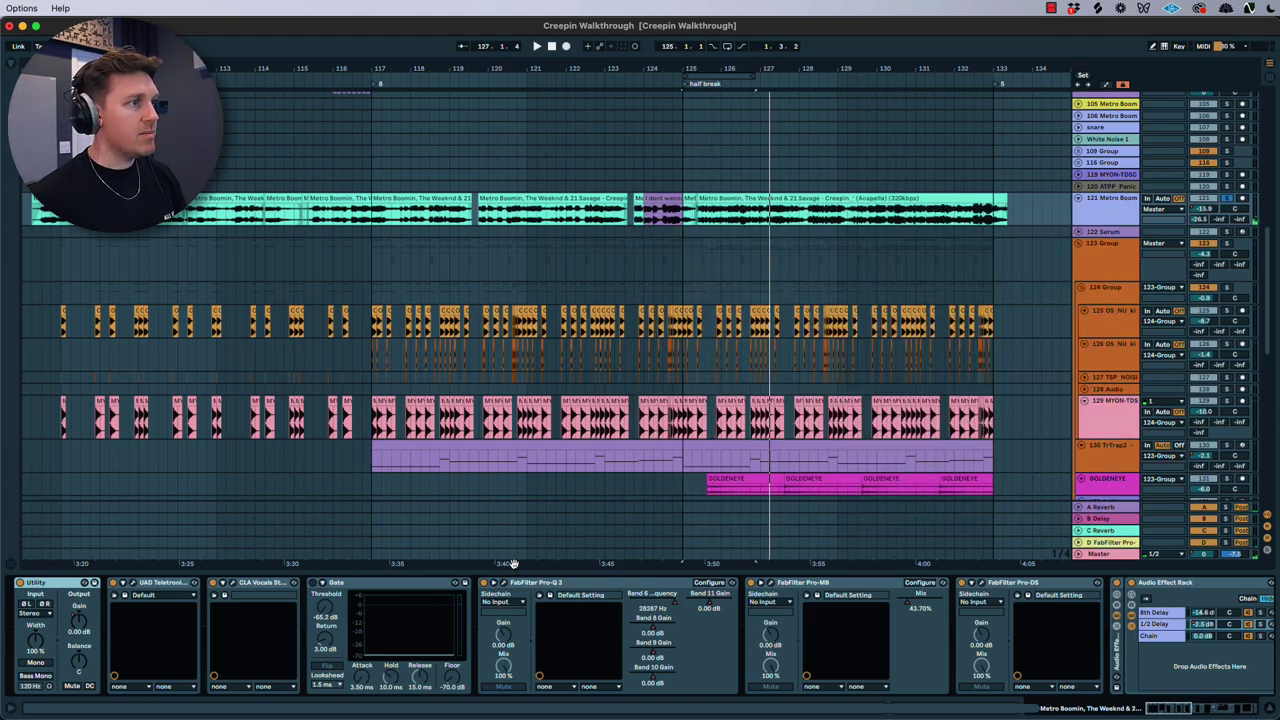
left_click(497, 583)
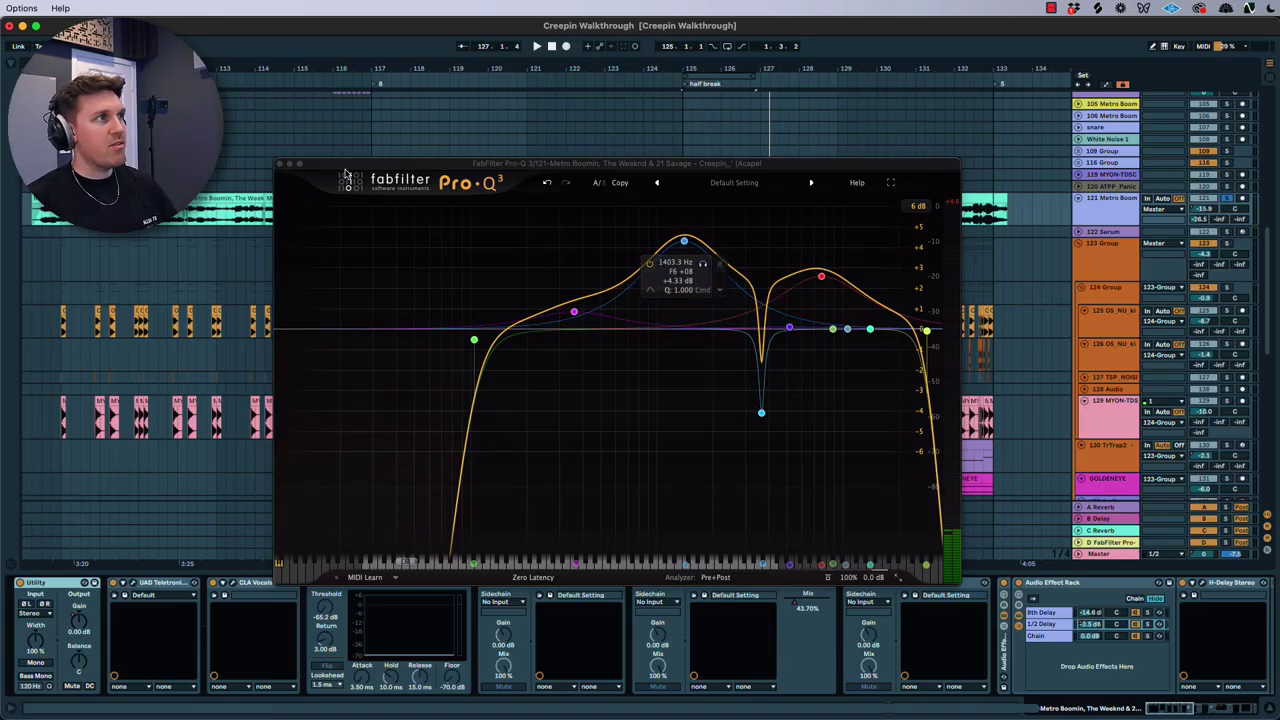
left_click(281, 165)
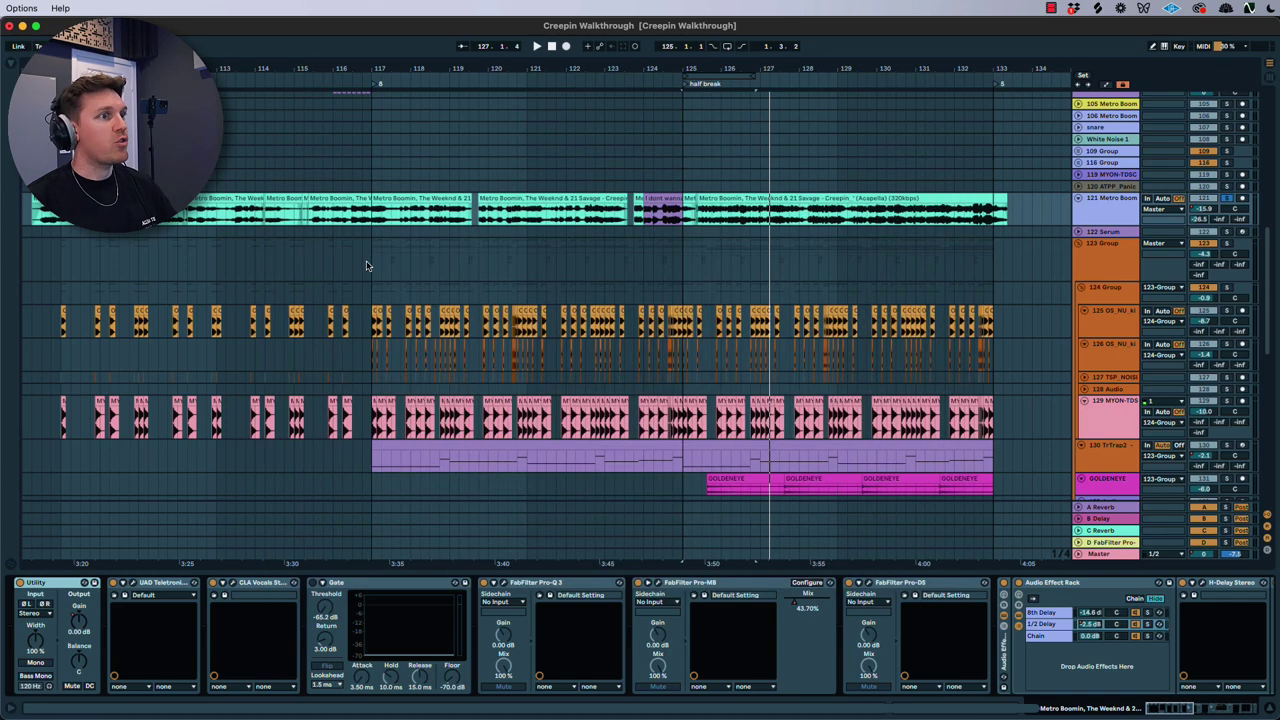
left_click(658, 584)
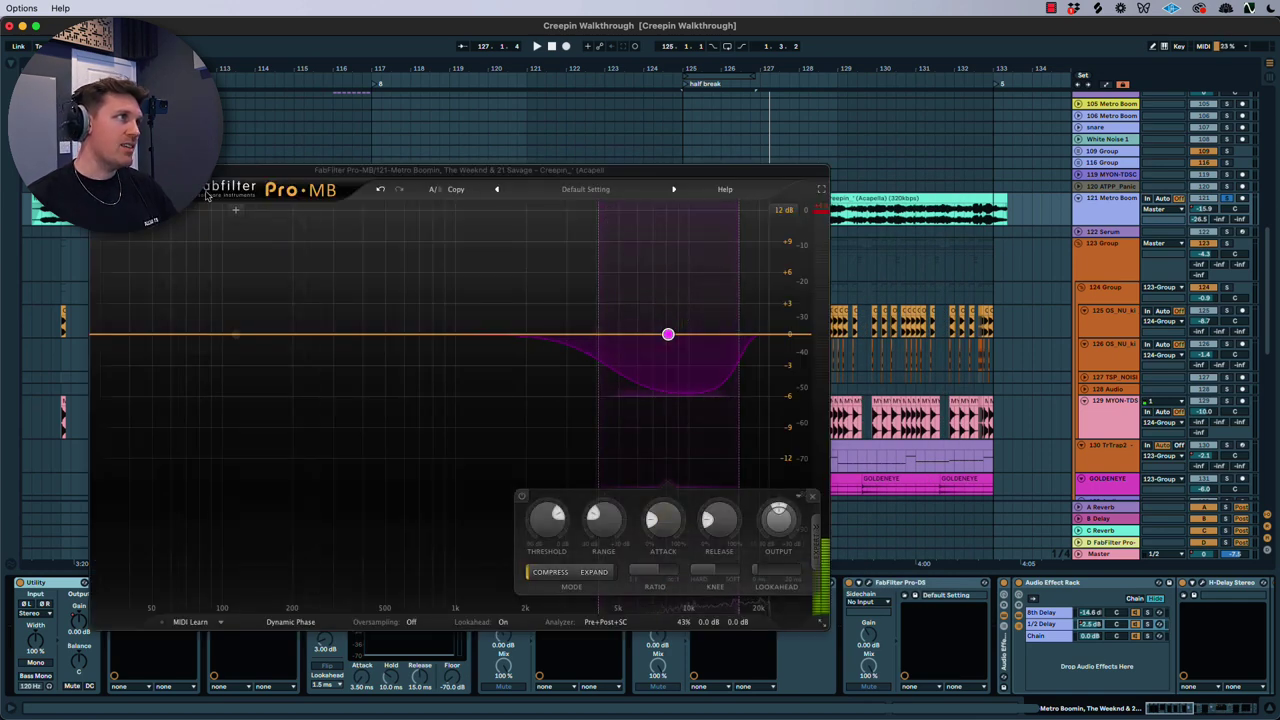
left_click(99, 170)
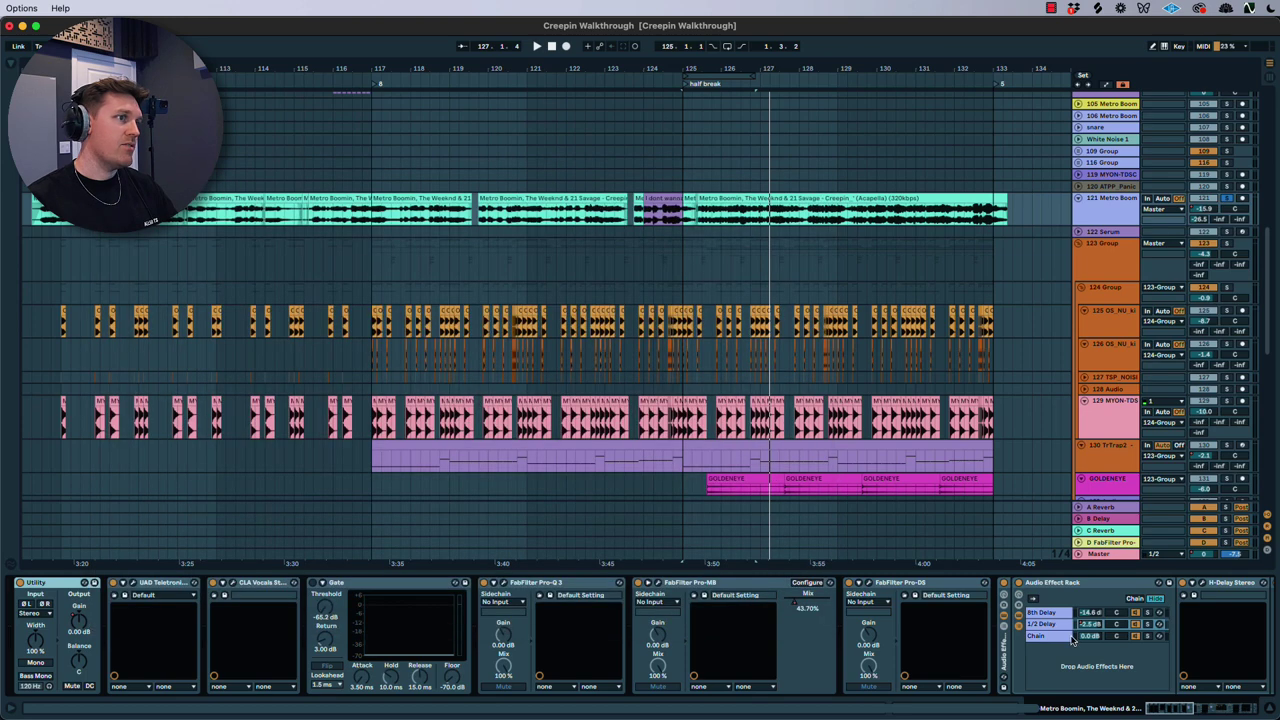
Examine the acapella's FabFilter Pro-DS de-esser alongside its Pro-Q 3 curve, and play the vocal through the de-esser.
scroll(903, 600, "right", 3)
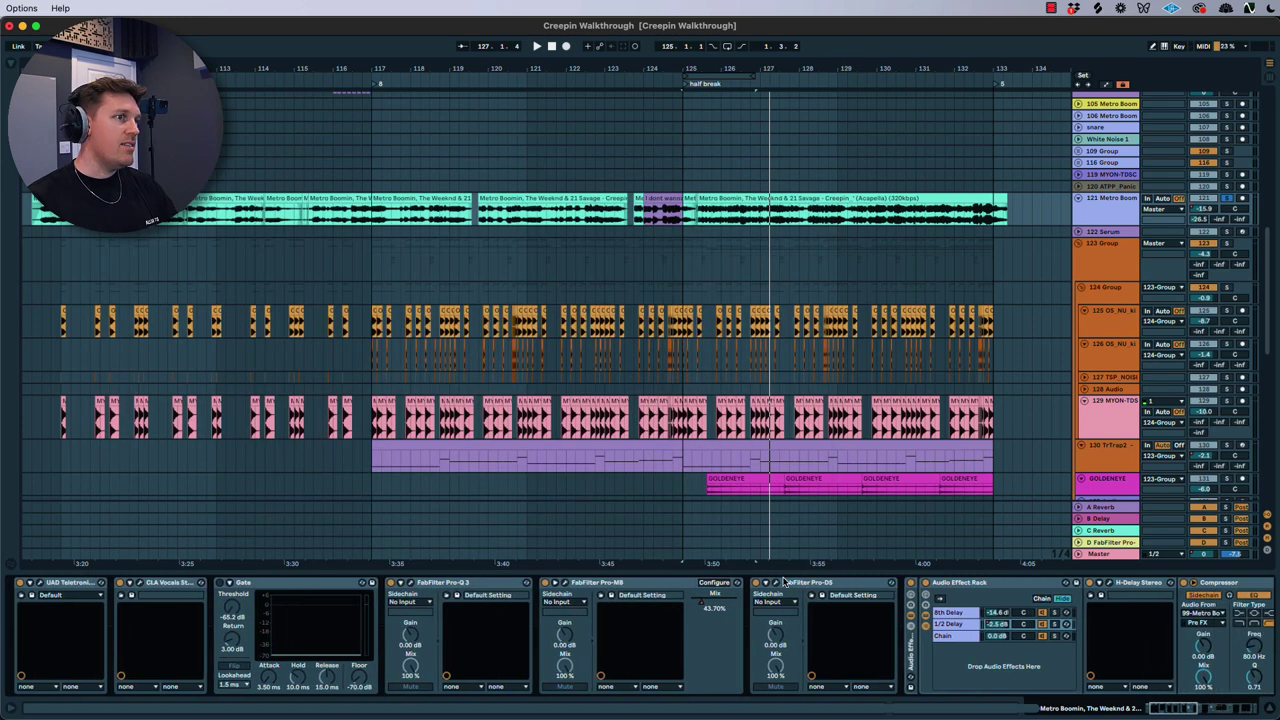
left_click(777, 586)
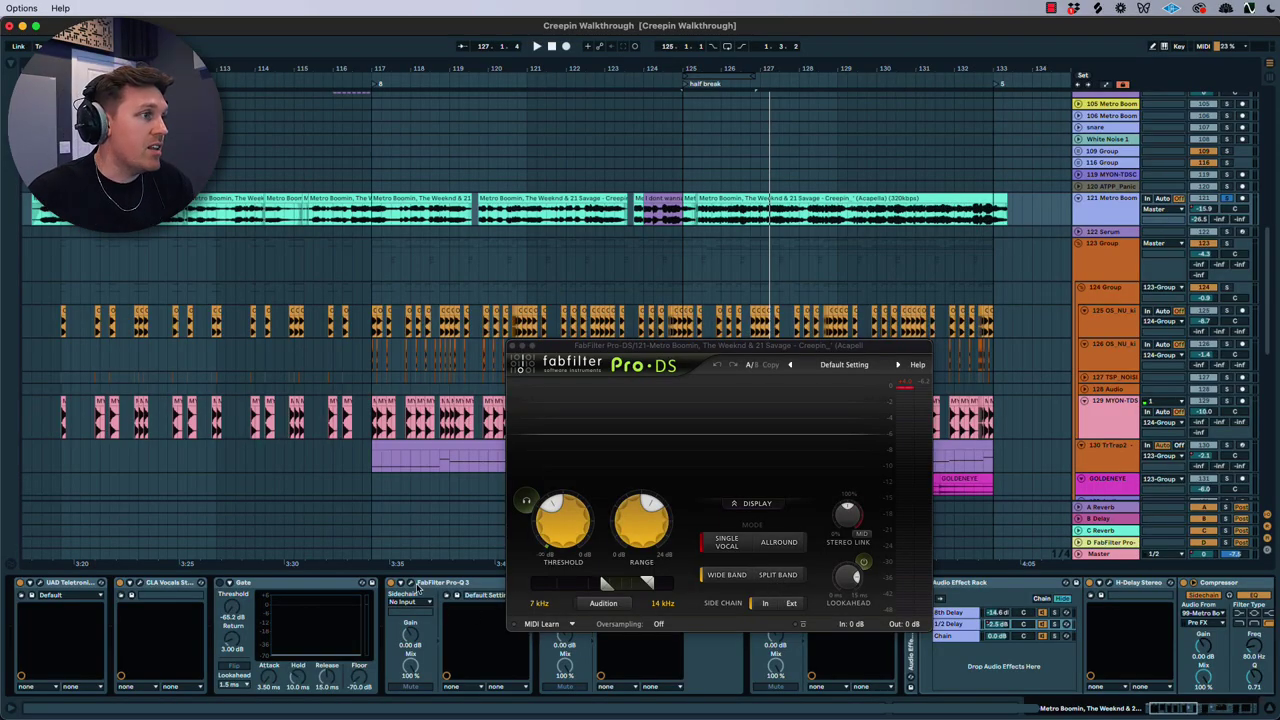
left_click(410, 584)
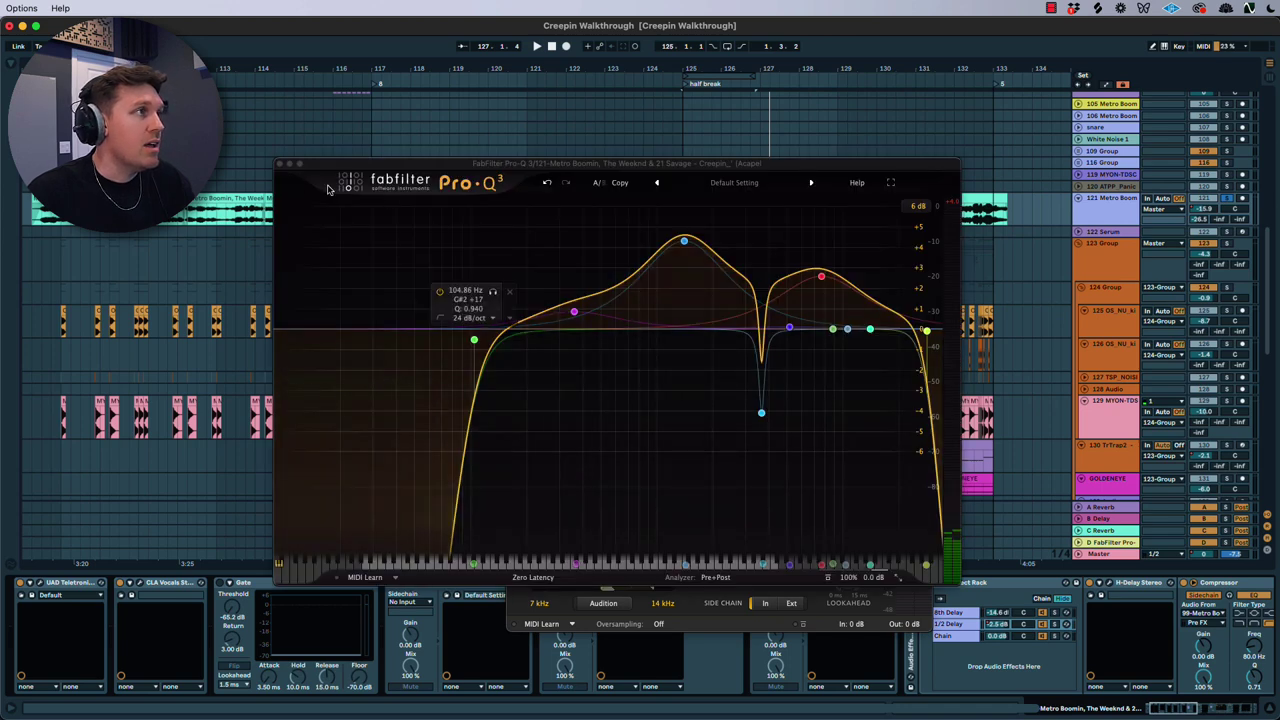
left_click(281, 164)
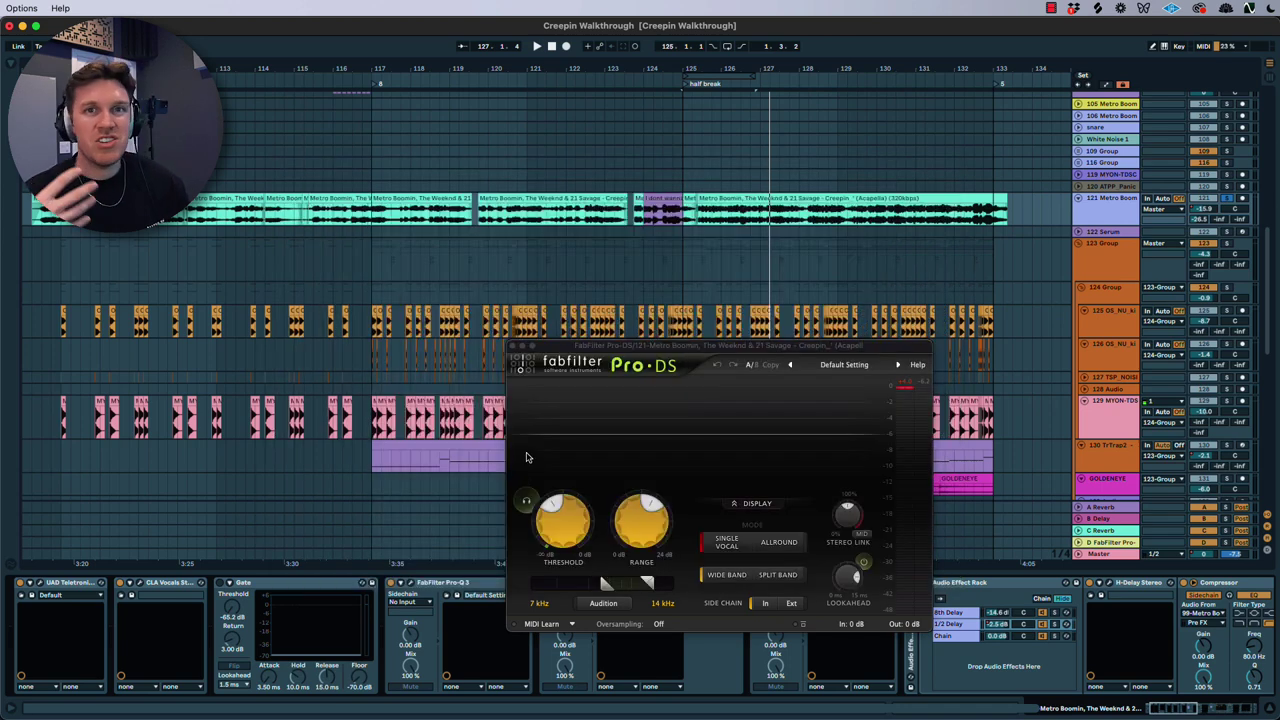
key("space")
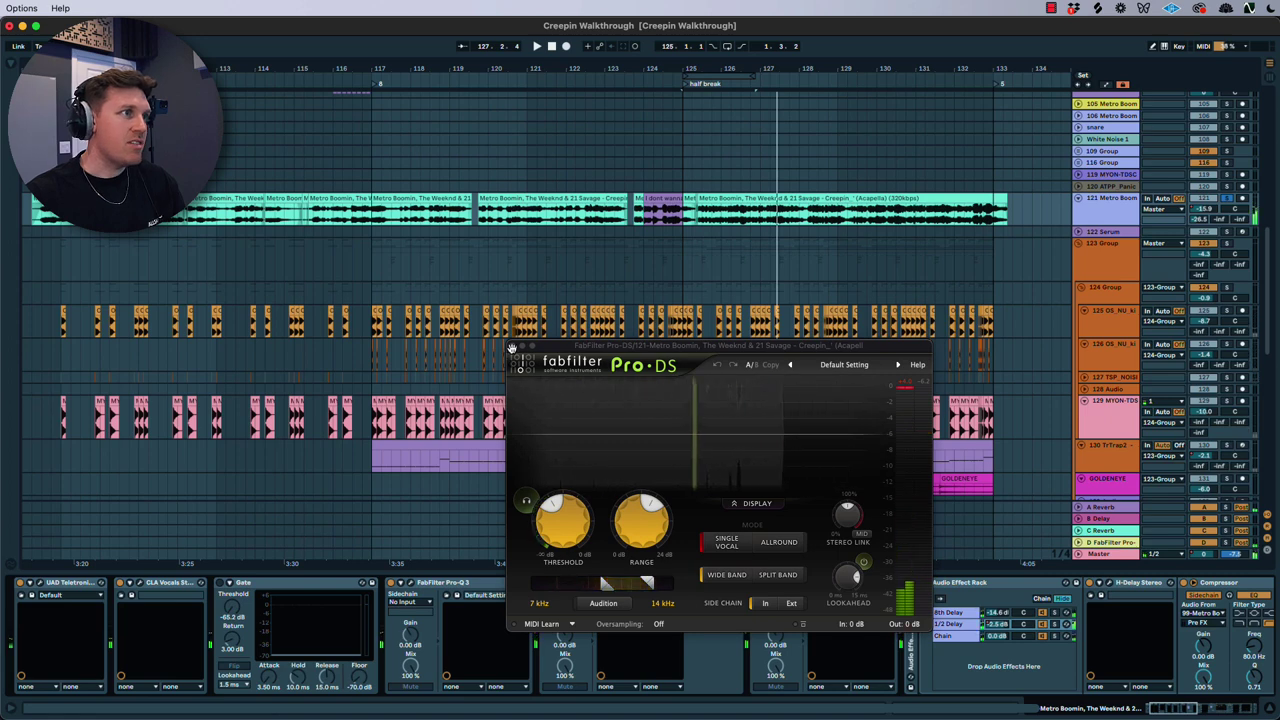
left_click(516, 345)
Look through the acapella's remaining devices, from the delay and reverb racks to the final EQ Eight and Utility.
scroll(785, 614, "right", 5)
scroll(785, 614, "right", 2)
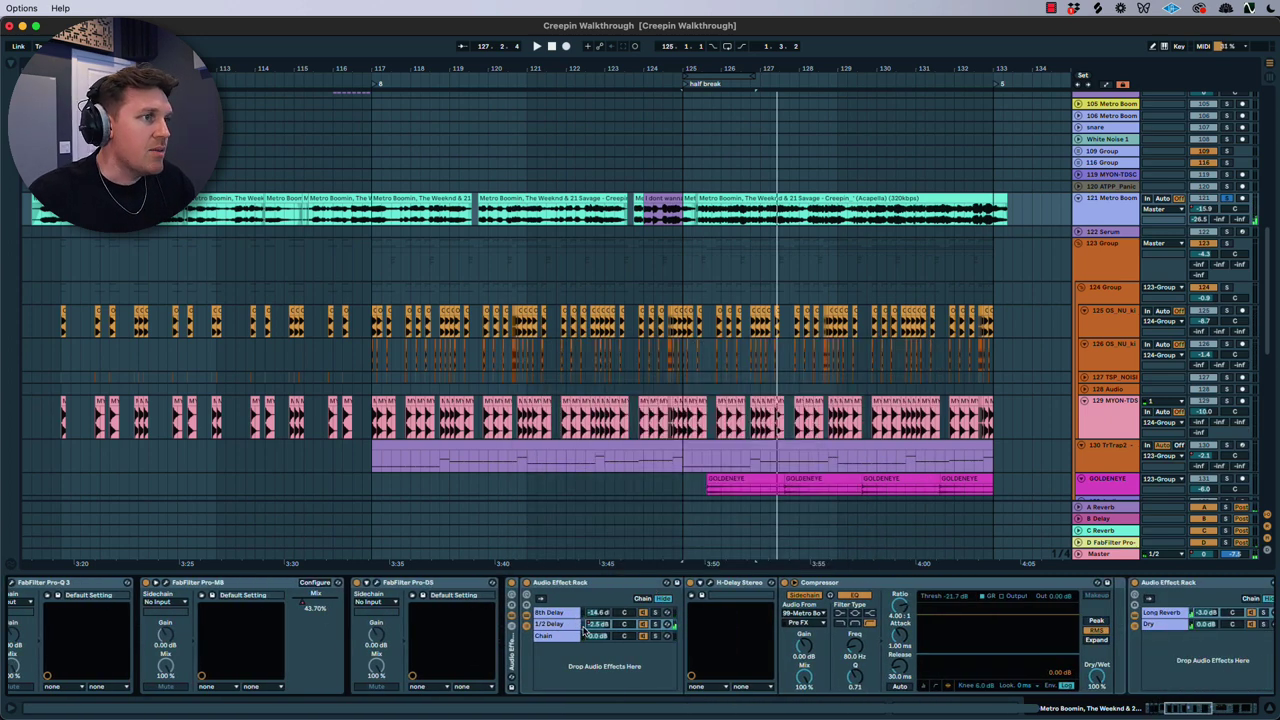
scroll(585, 630, "right", 10)
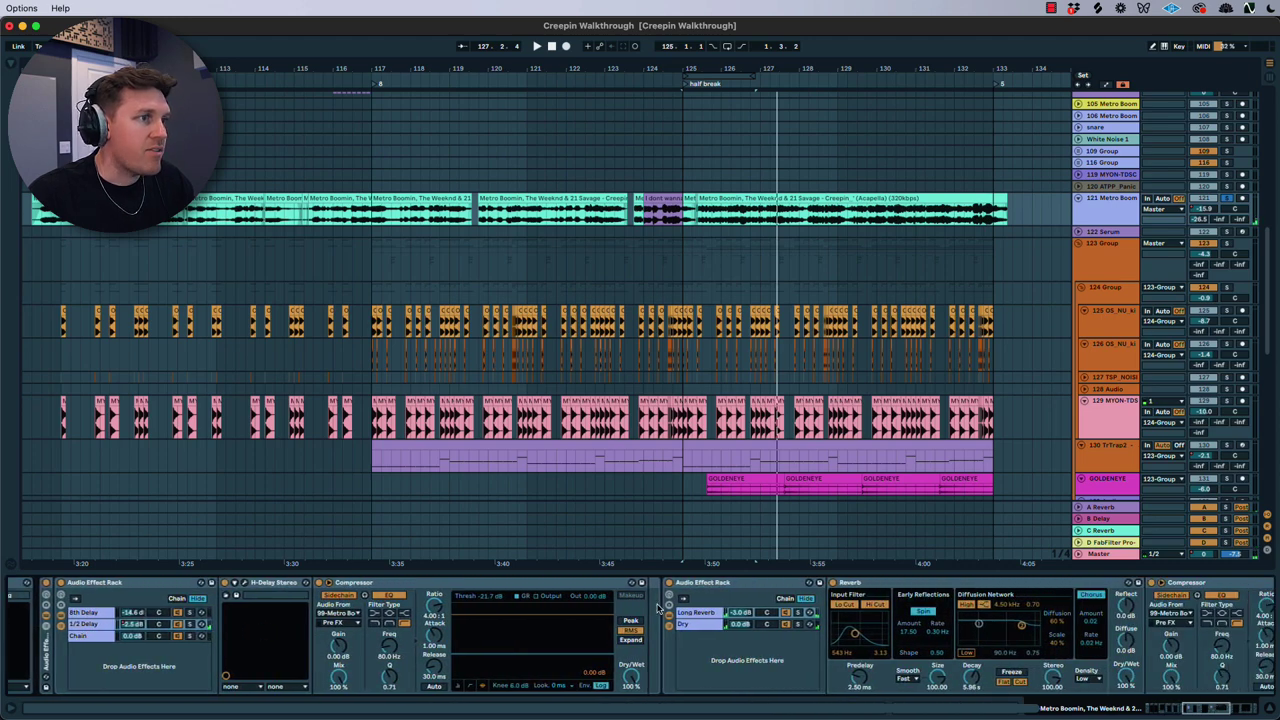
scroll(700, 620, "right", 15)
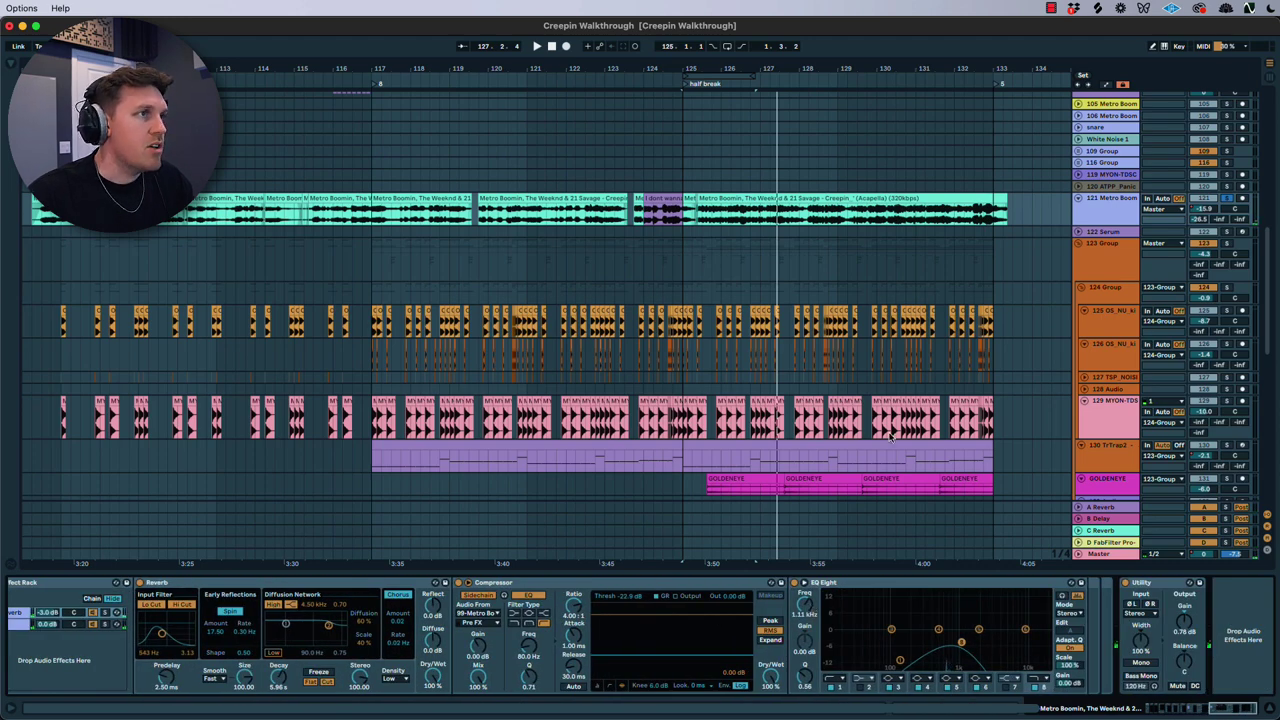
Enlarge the 144 Metro Boomin track in the arrangement, solo it and start playback.
scroll(938, 437, "down", 7)
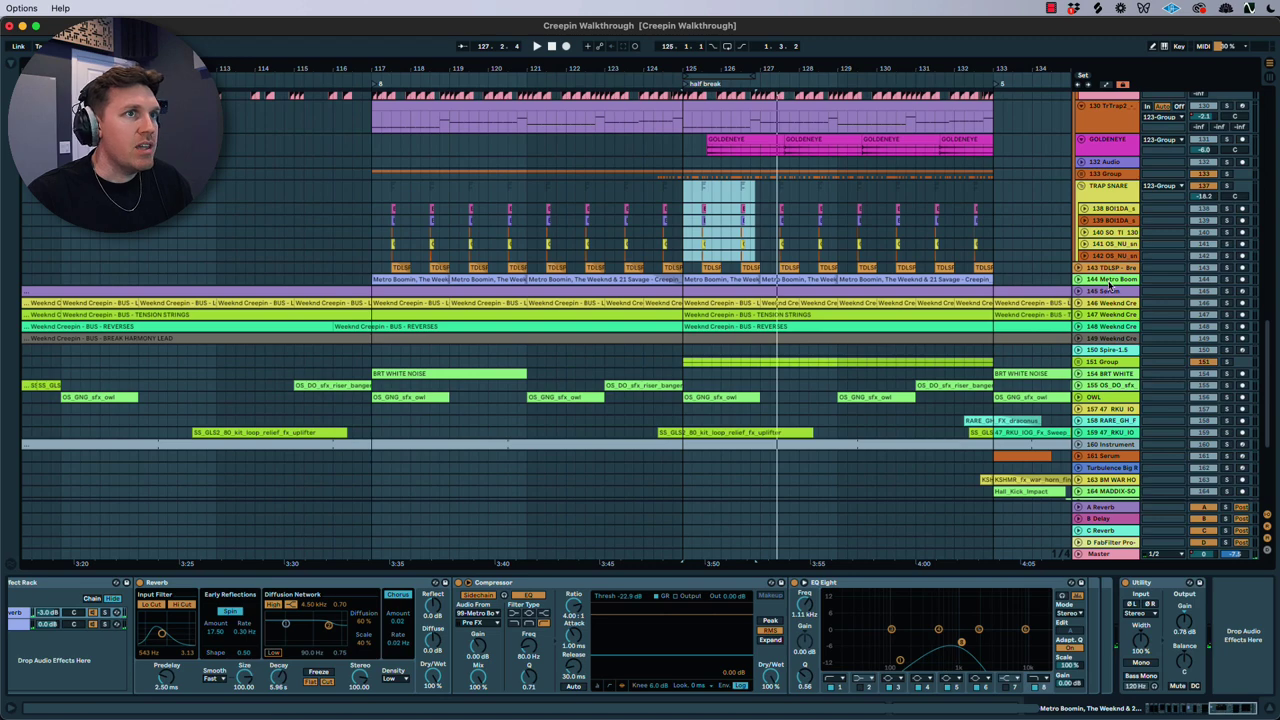
left_click(1109, 285)
left_click_drag(1110, 285, 1104, 343)
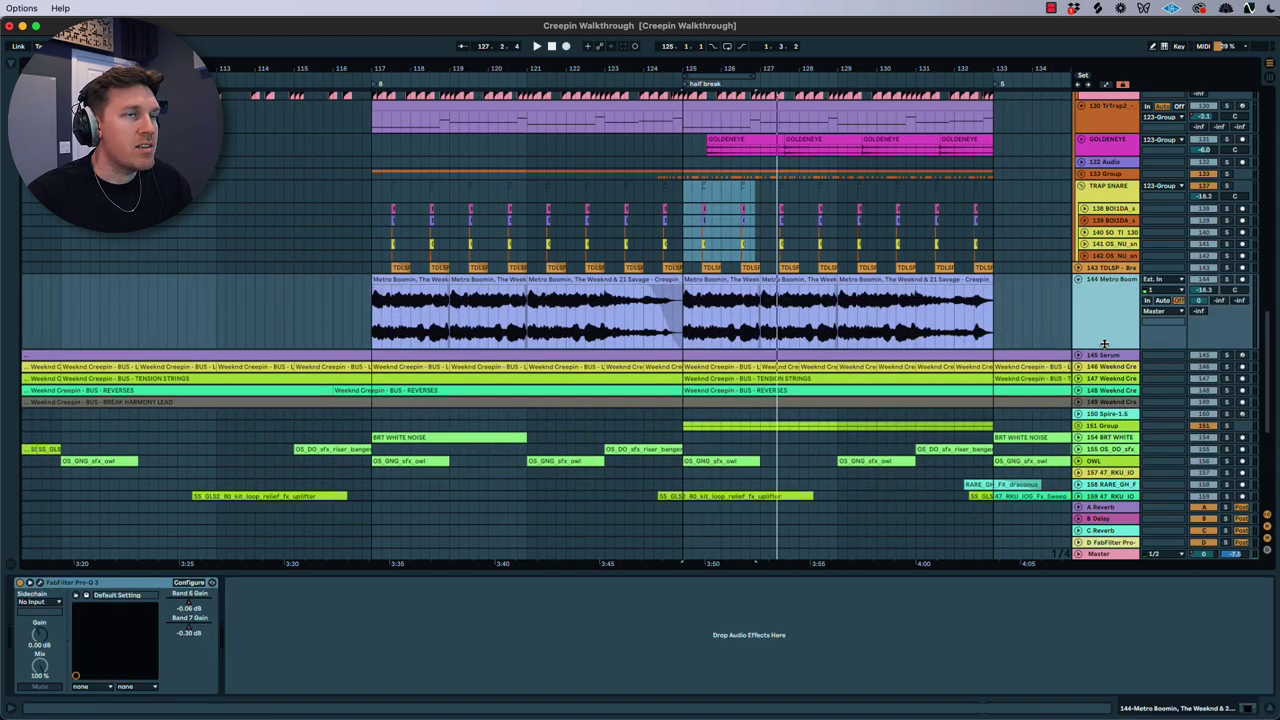
left_click(1224, 279)
key("space")
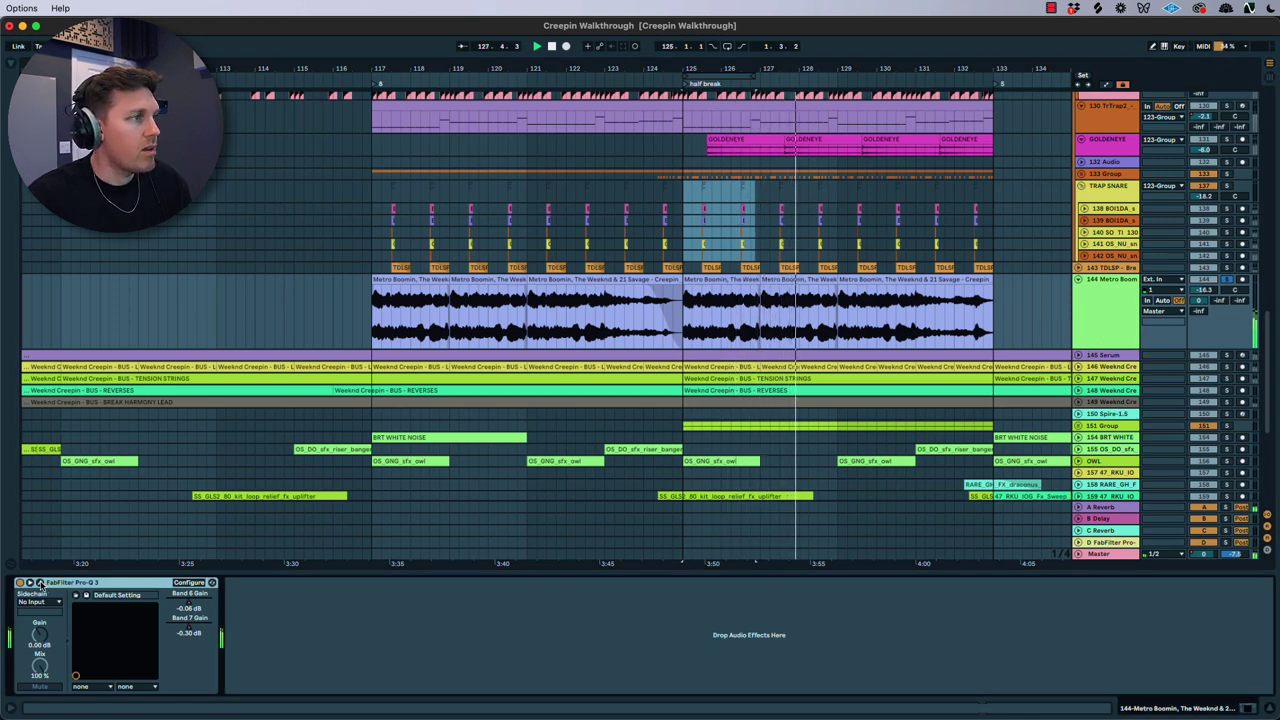
Open the FabFilter Pro-Q 3 on the 144 track and set its display range to 12 dB.
left_click(40, 583)
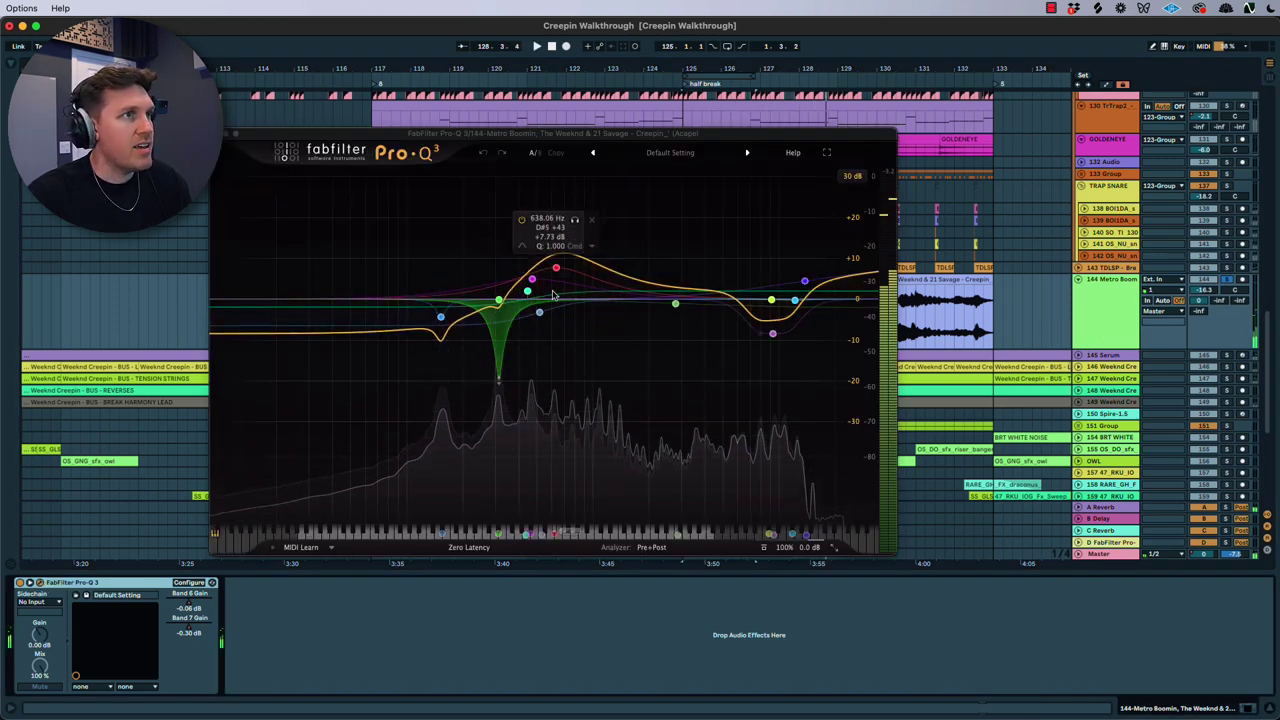
left_click(851, 175)
left_click(843, 212)
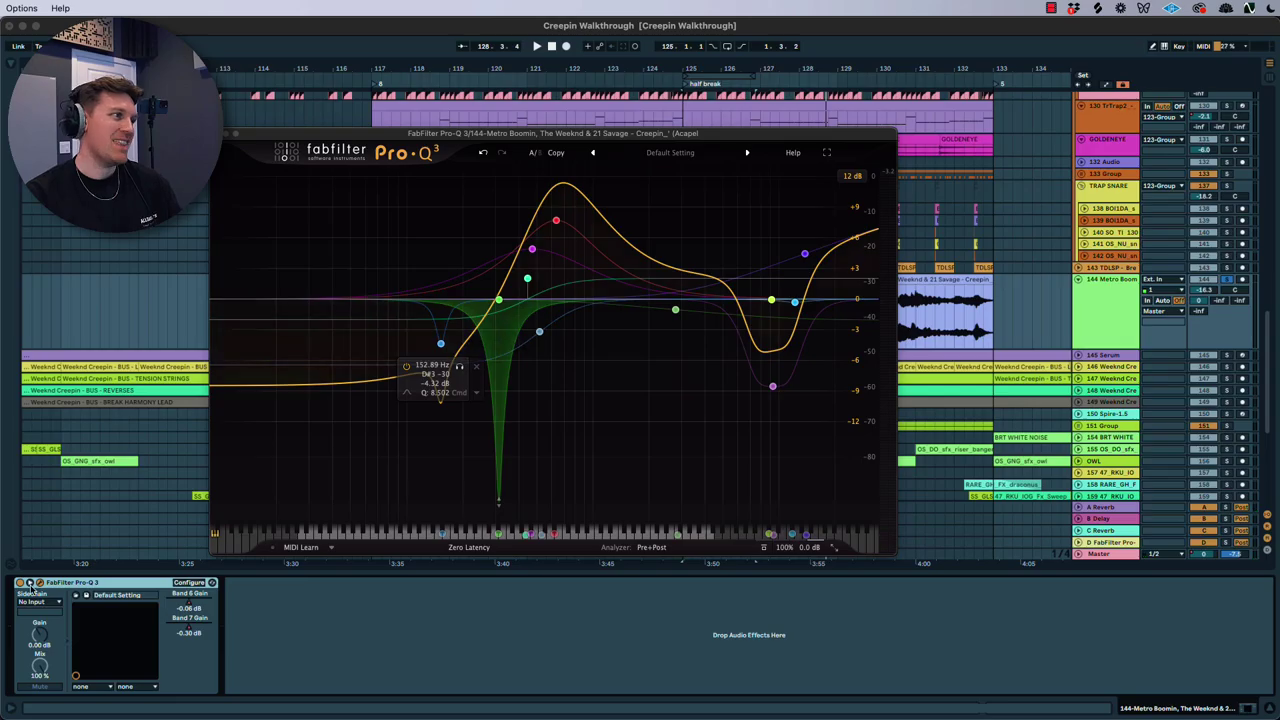
Play the 144 Metro Boomin track and toggle its FabFilter Pro-Q 3 off to compare the vocal without EQ.
key("space")
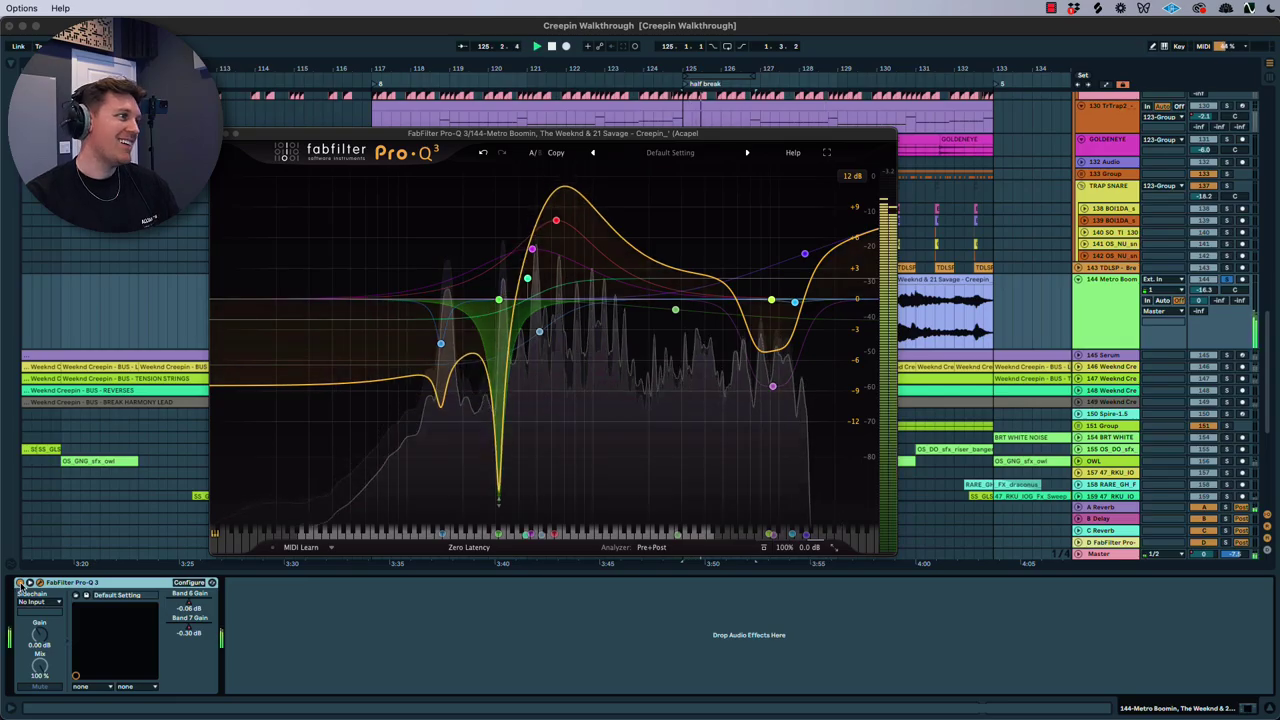
left_click(20, 583)
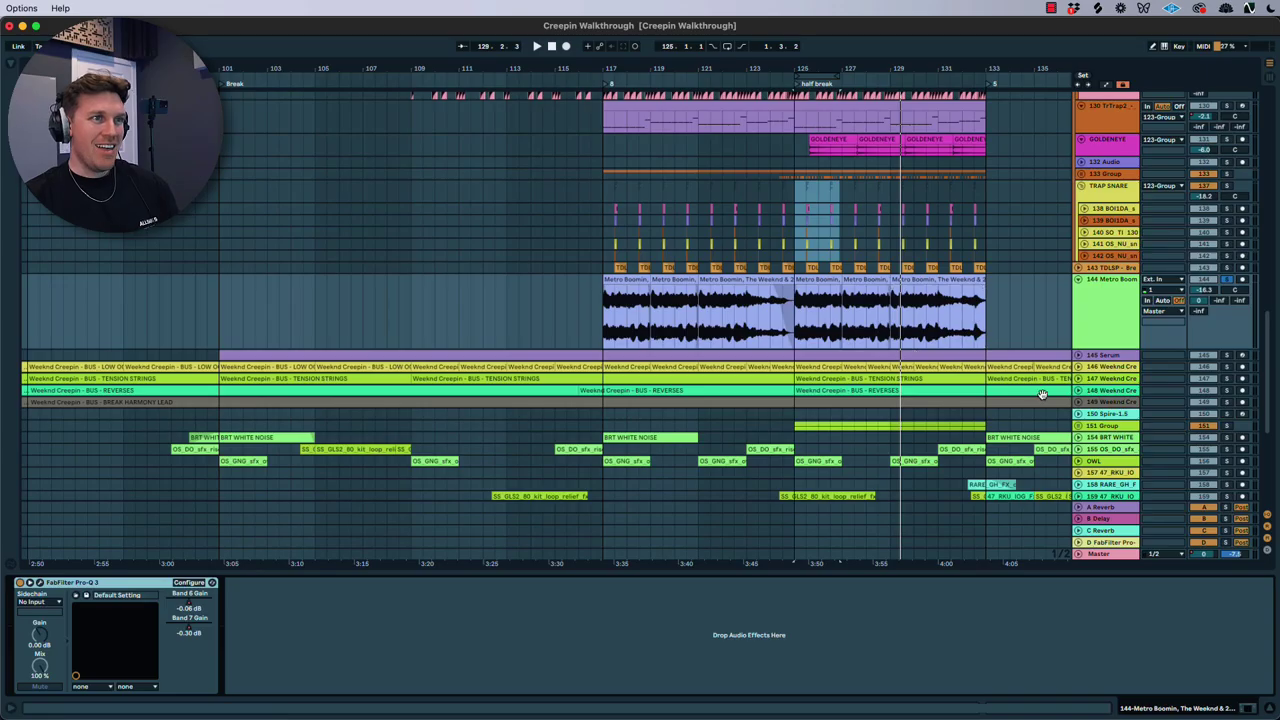
Solo and expand the 151 Group, and play it from the half break section.
left_click(1222, 431)
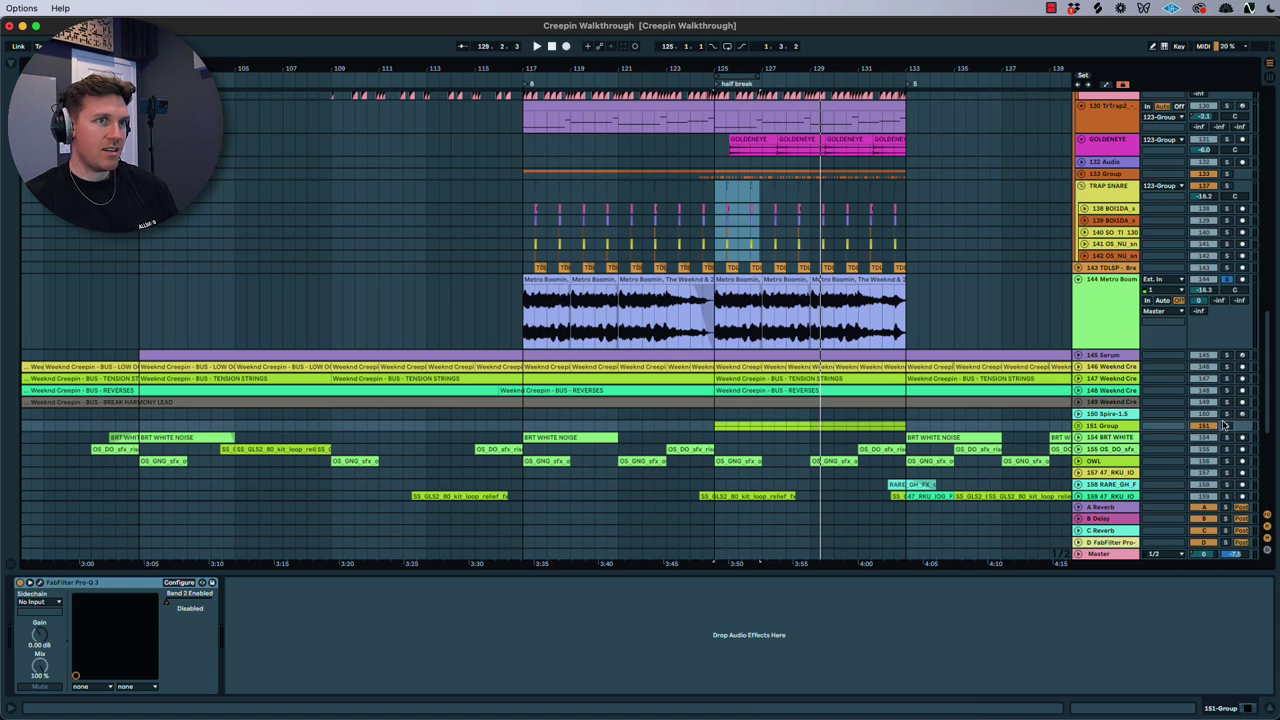
left_click(1079, 426)
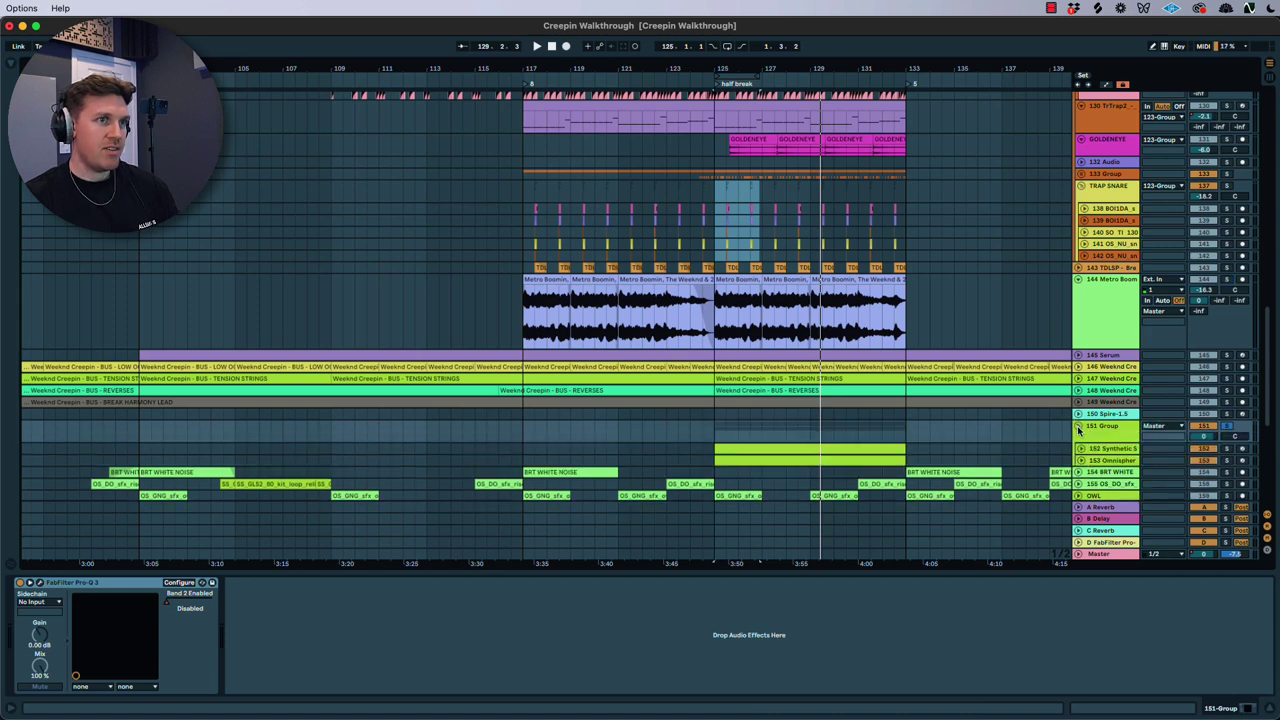
left_click(740, 444)
key("space")
Look over the devices on the 152 Synthetic Strings and 153 Omnisphere tracks while restarting playback.
left_click(1095, 450)
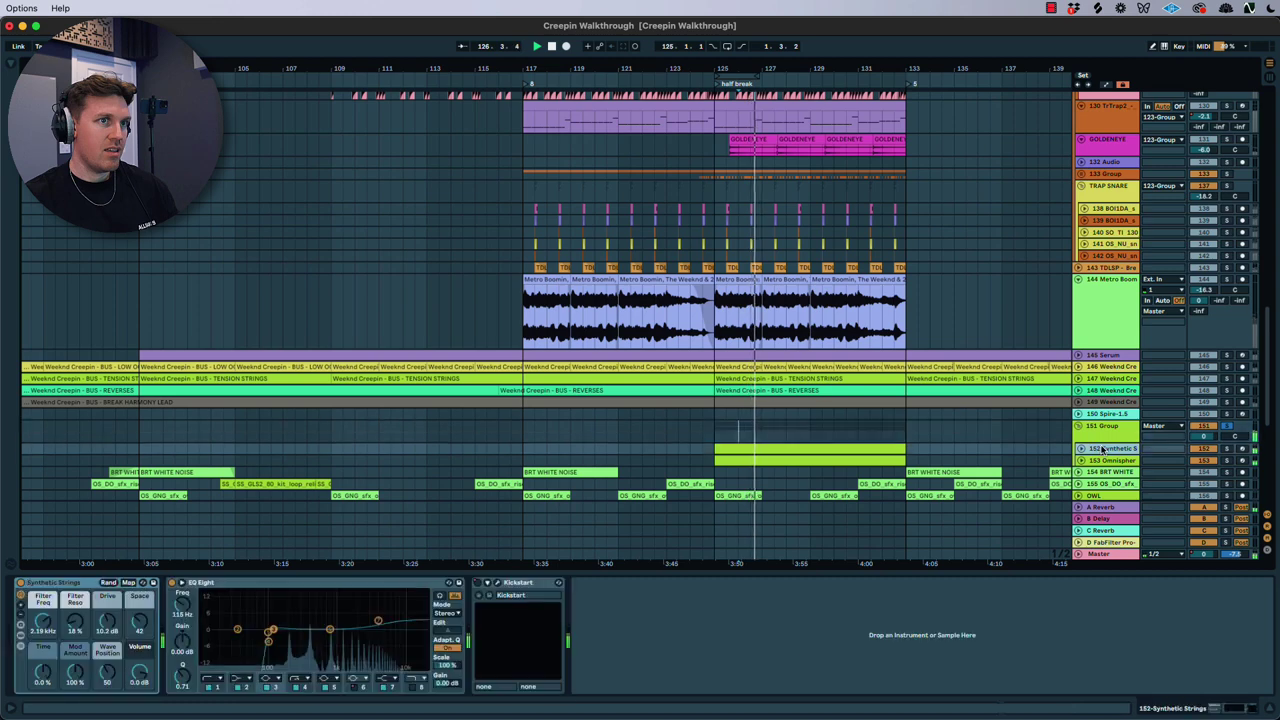
left_click(1095, 461)
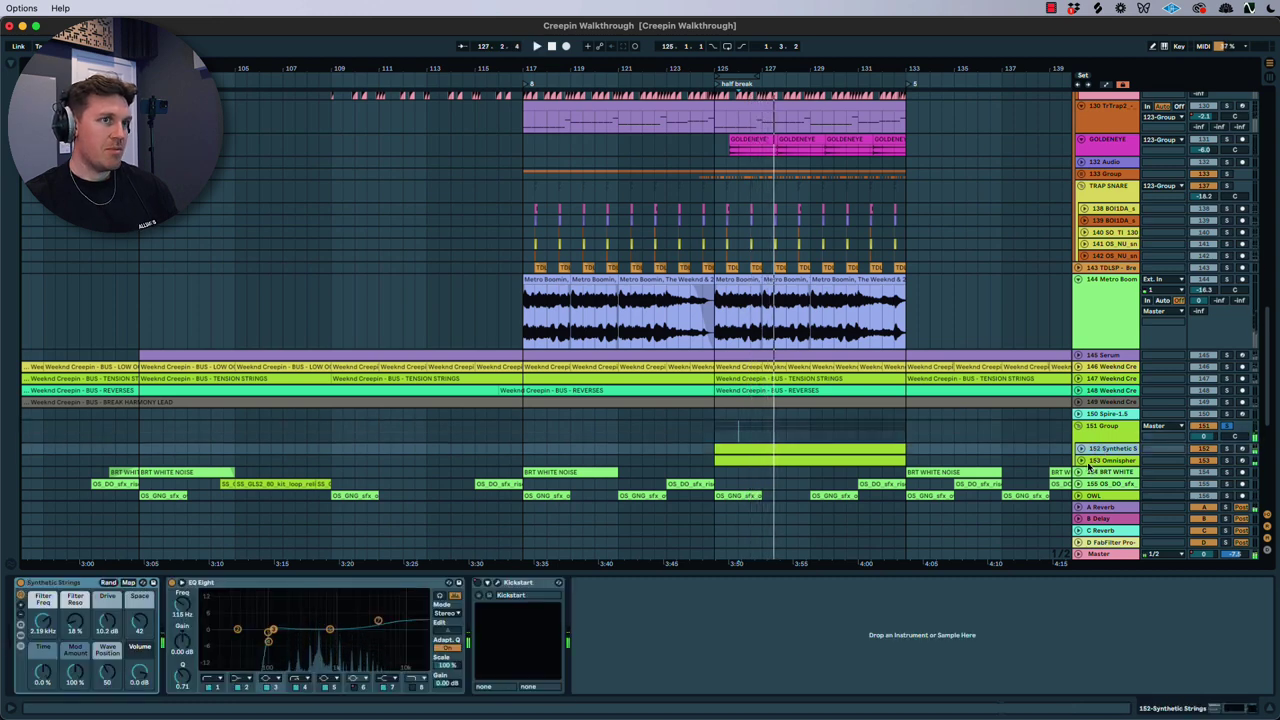
key("space")
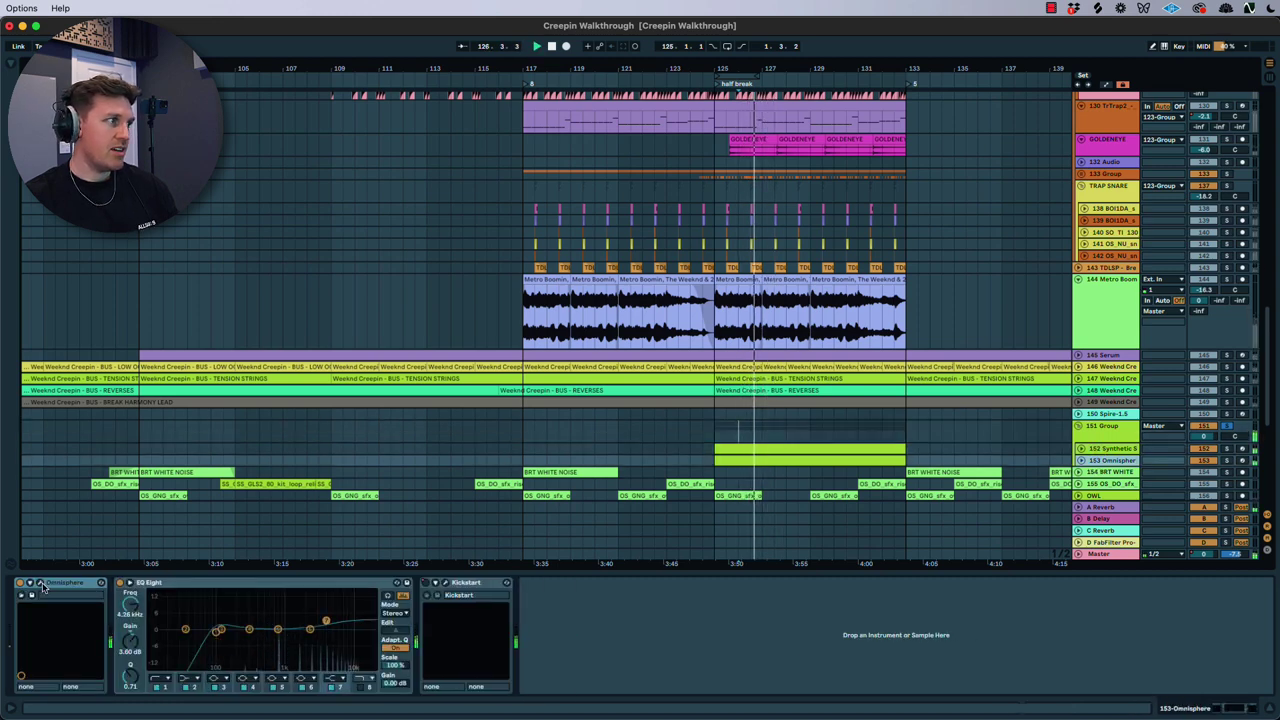
Open the 153 track's Omnisphere window, move it to show the patch browser, and close it after viewing the patch.
key("super+alt+p")
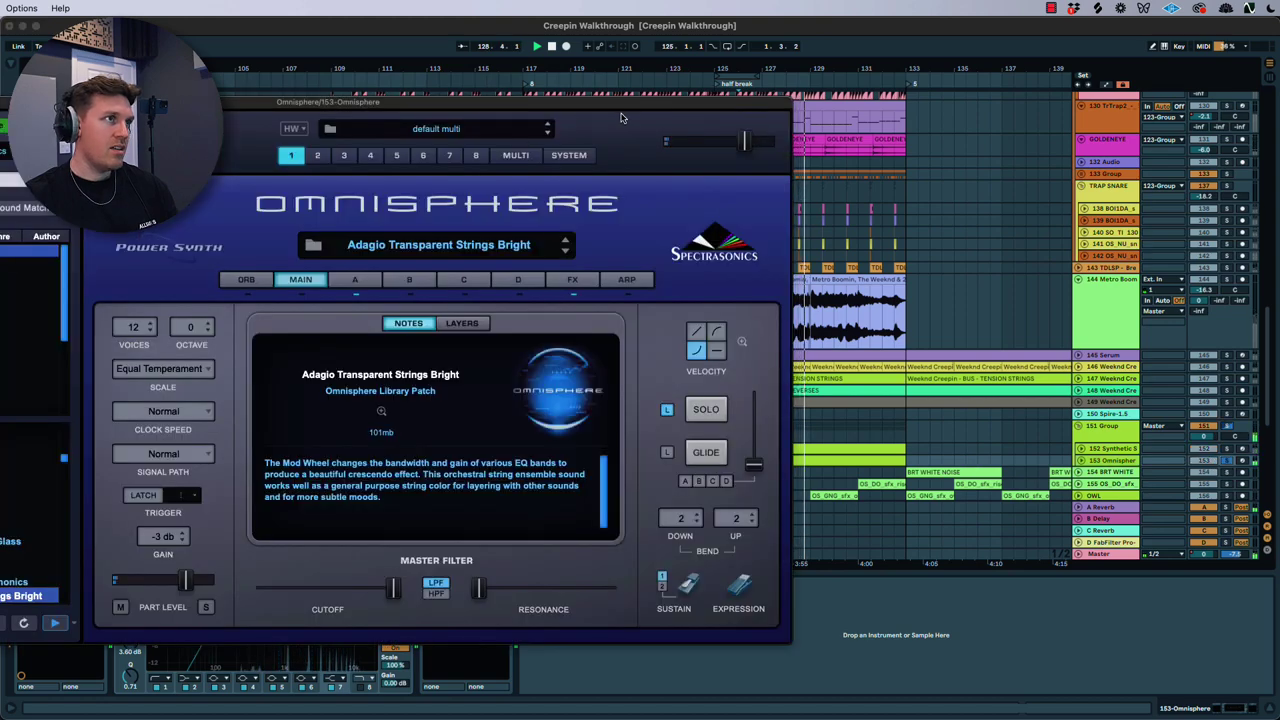
left_click_drag(515, 101, 645, 89)
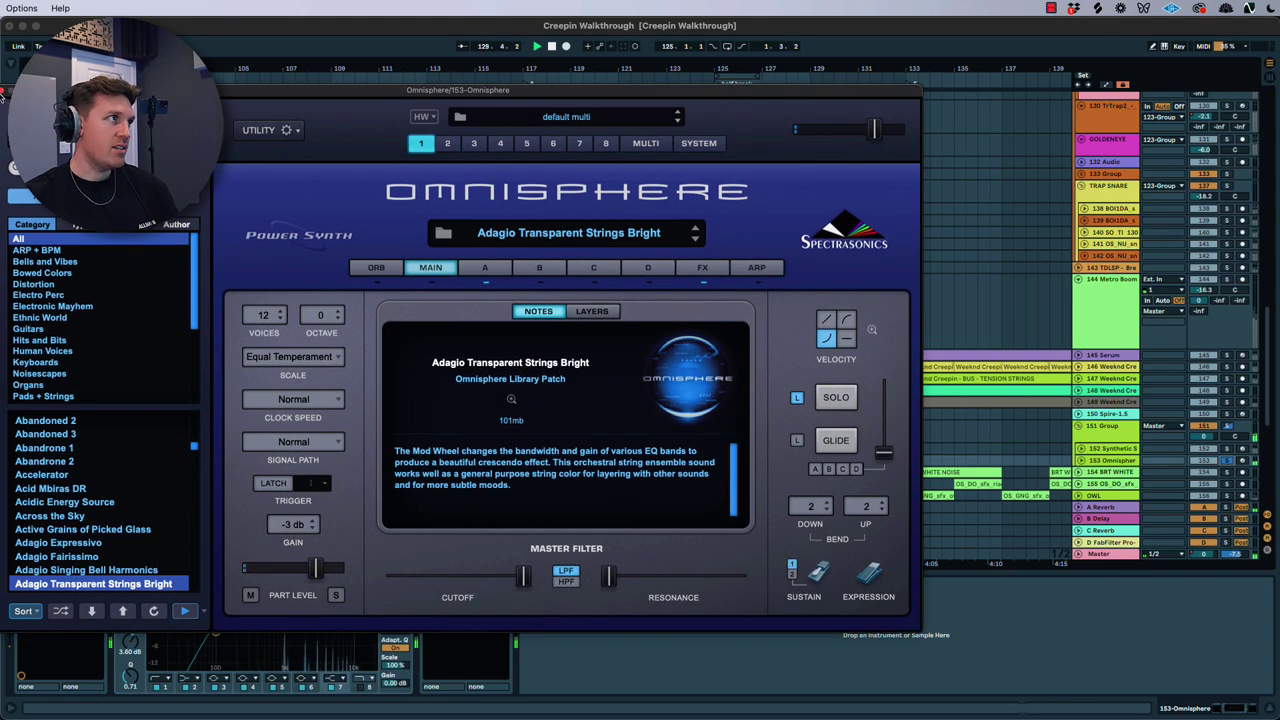
left_click_drag(645, 89, 682, 92)
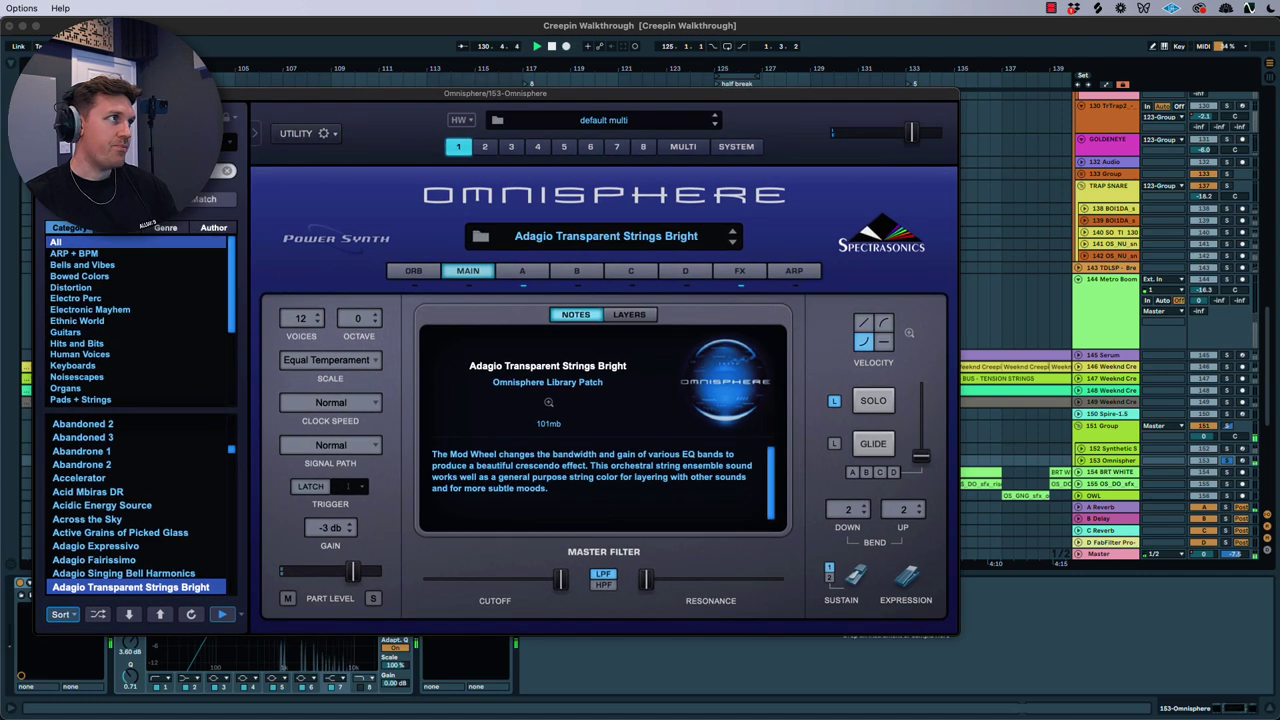
key("super+alt+p")
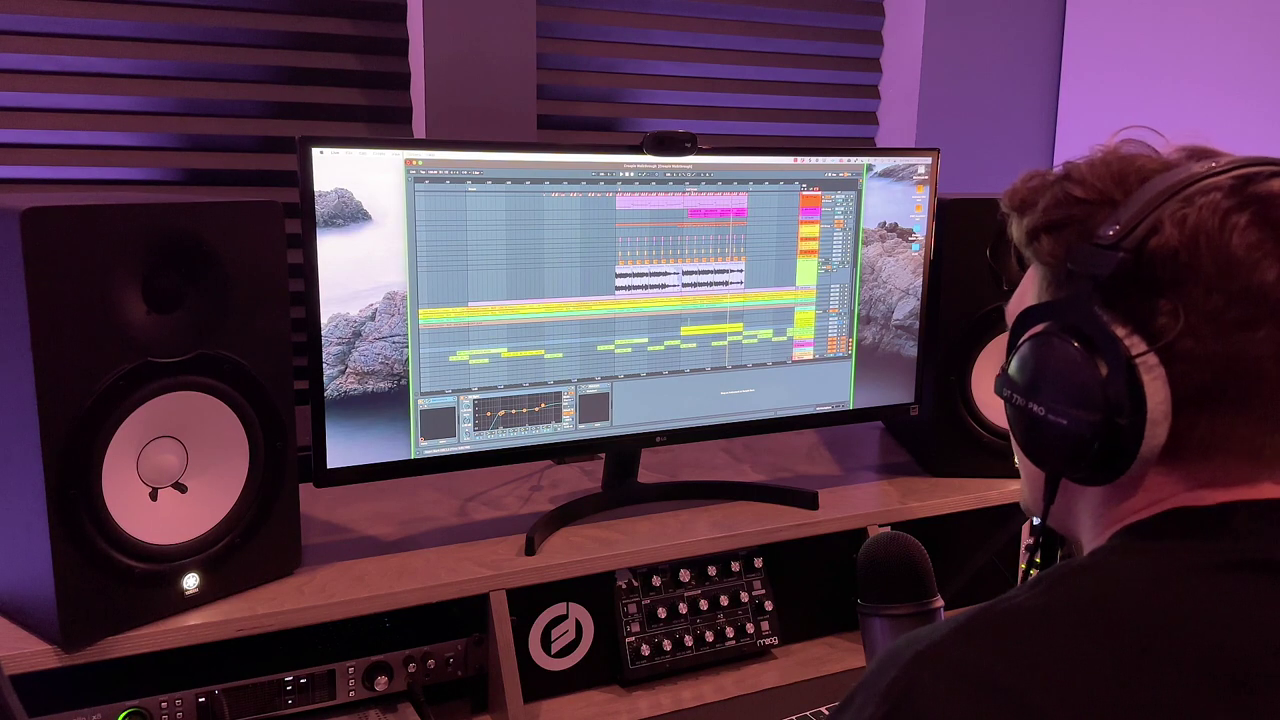
Solo the 86 Omnisphere track and listen to the section starting at bar 133.
scroll(693, 296, "right", 3)
scroll(693, 296, "down", 3)
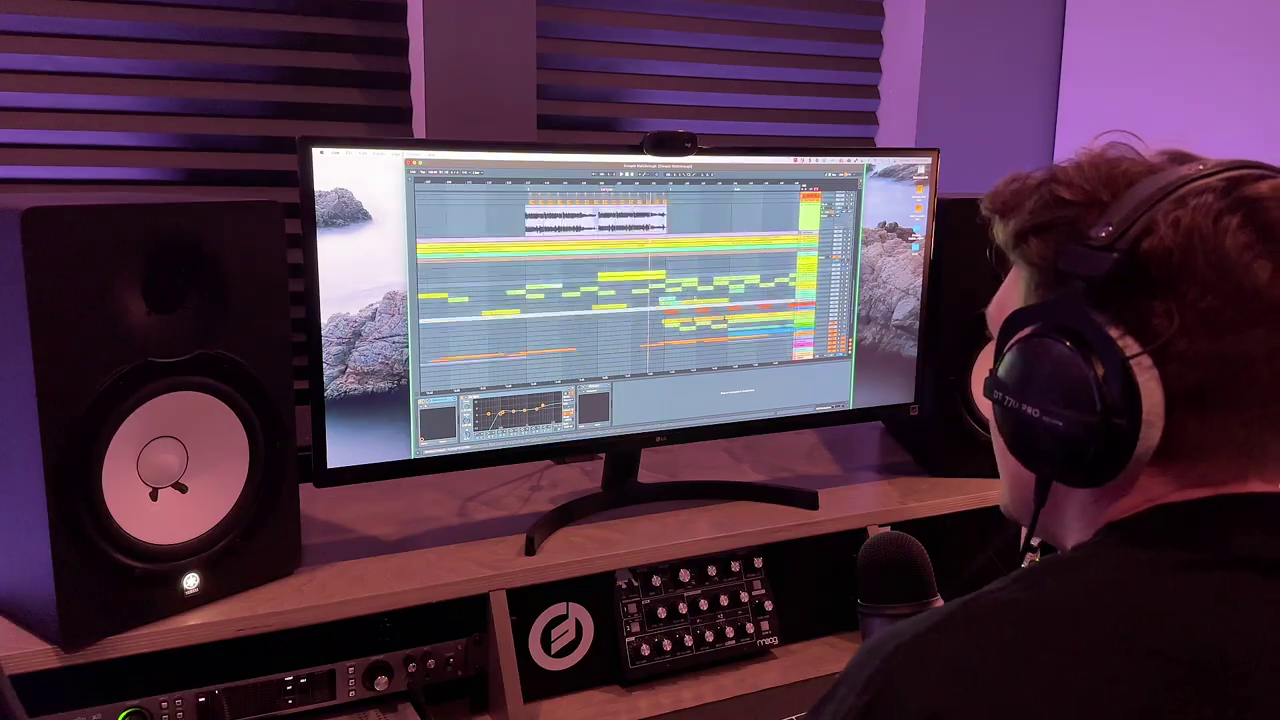
scroll(693, 296, "up", 6)
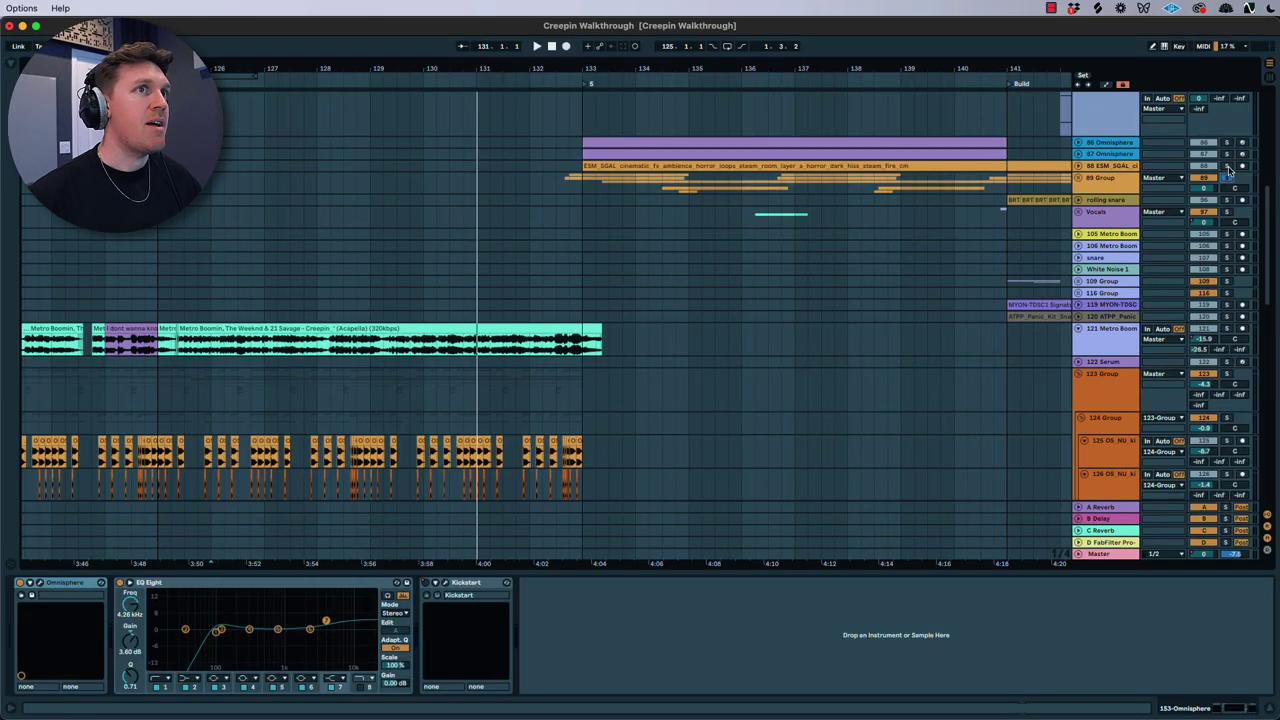
left_click(1227, 146)
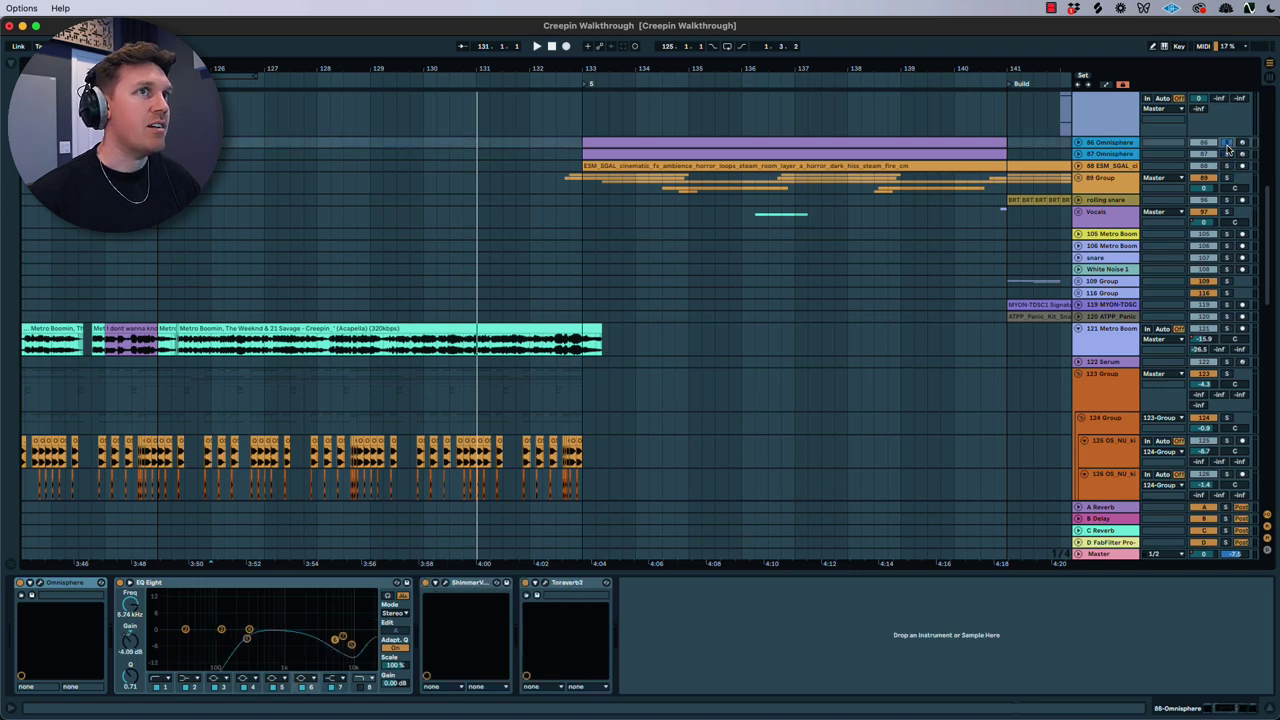
left_click(584, 126)
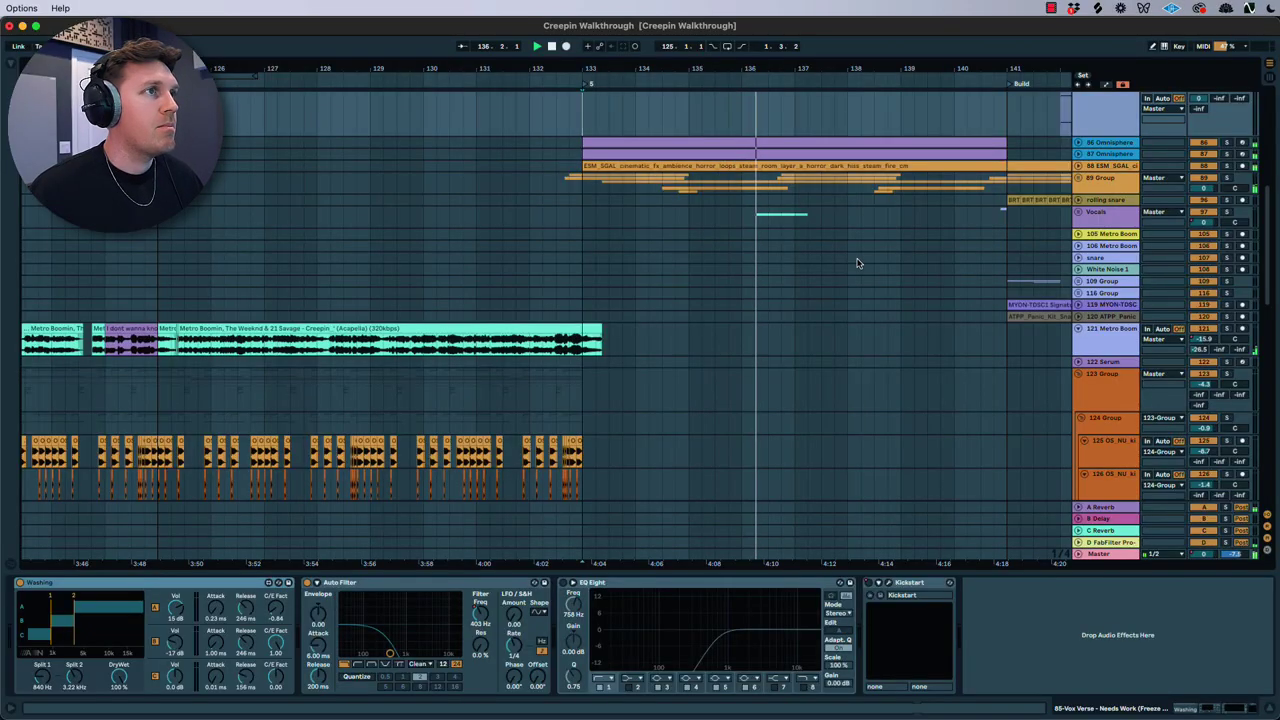
key("z")
scroll(828, 269, "right", 2)
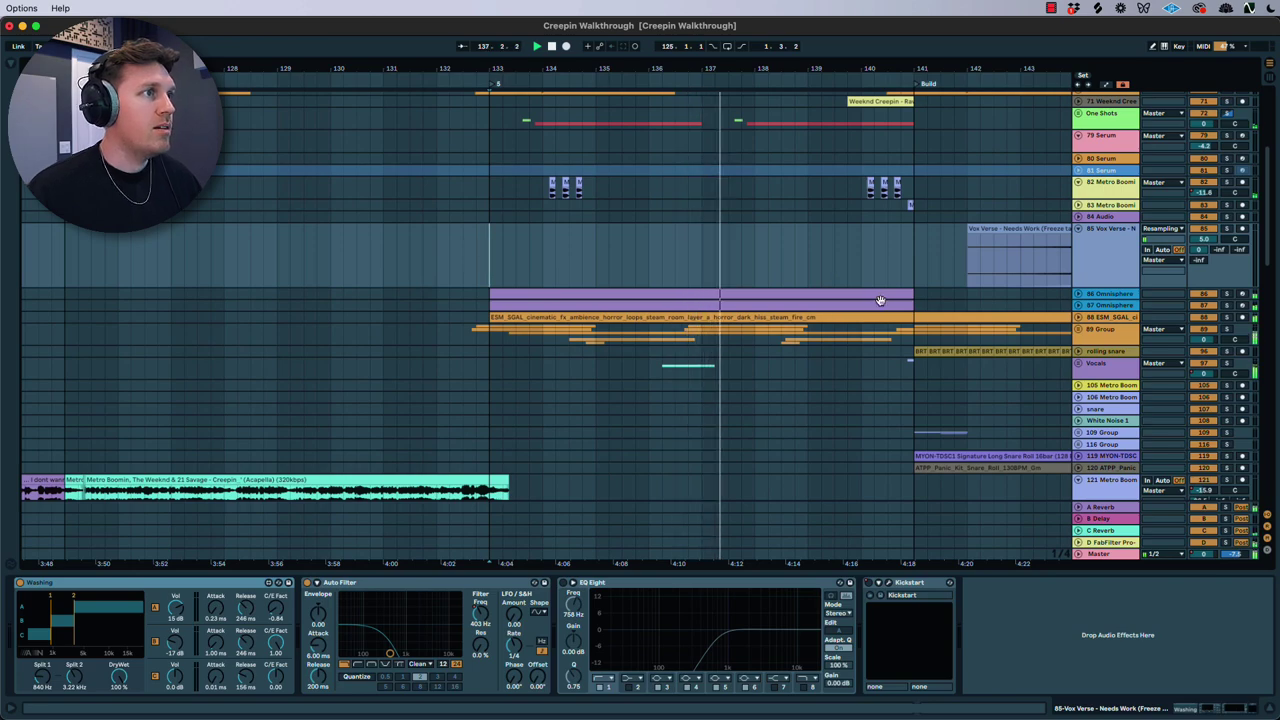
key("space")
Highlight bars 133 to 141 across the section's tracks and expand the 89 Group to show its effect clips.
left_click(451, 280)
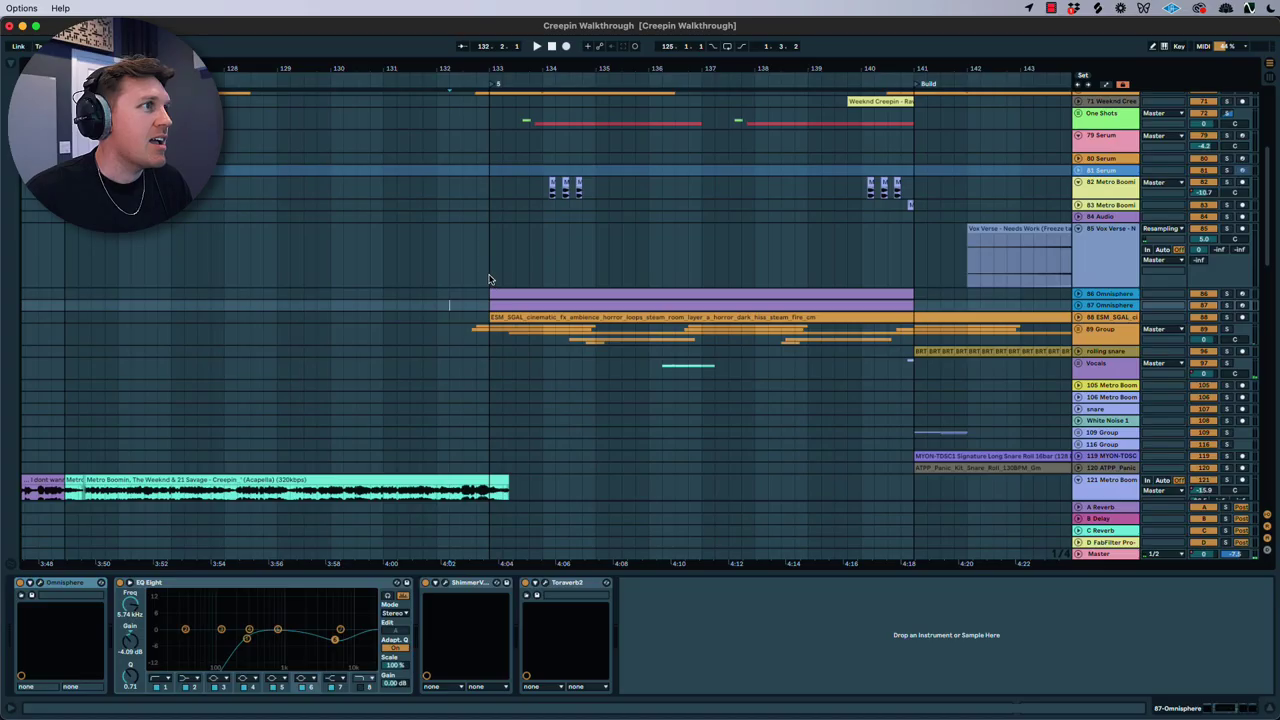
left_click_drag(490, 225, 491, 283)
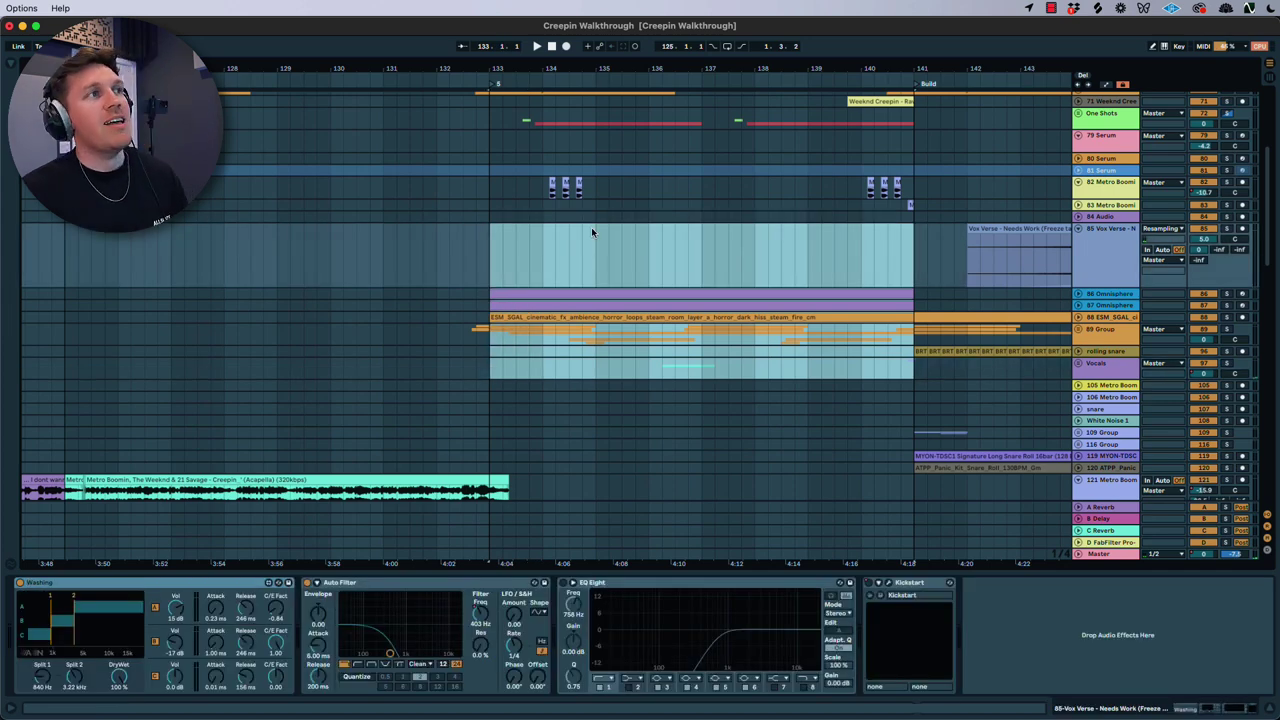
left_click(1077, 330)
scroll(659, 459, "up", 5)
scroll(787, 428, "left", 2)
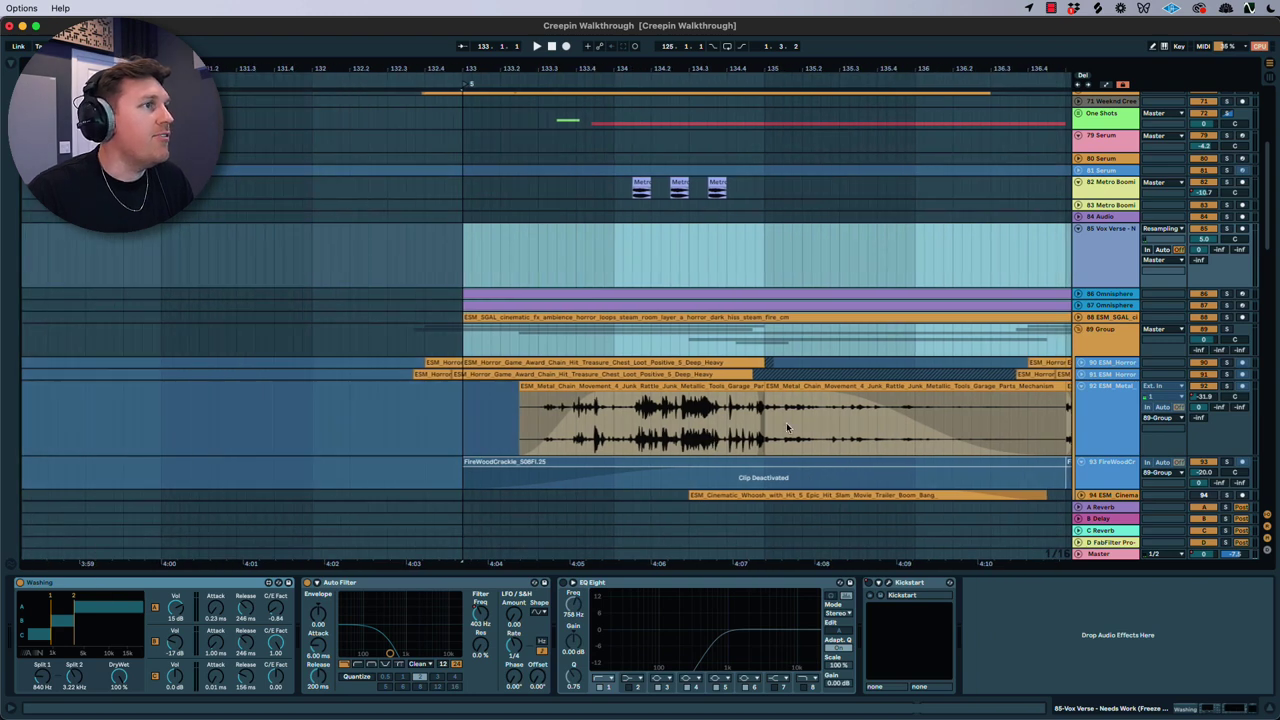
Solo the 89 Group, play it from bar 133, and view the devices on the 92 ESM_Metal track.
left_click(1116, 352)
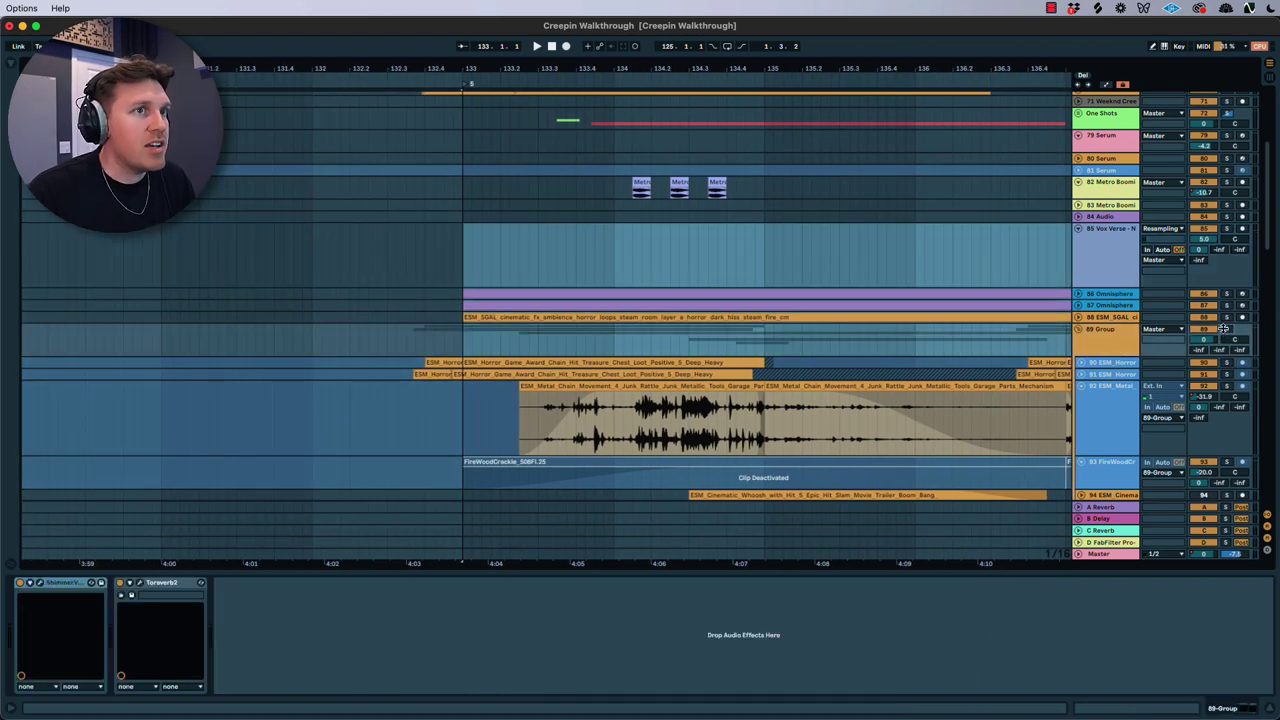
key("space")
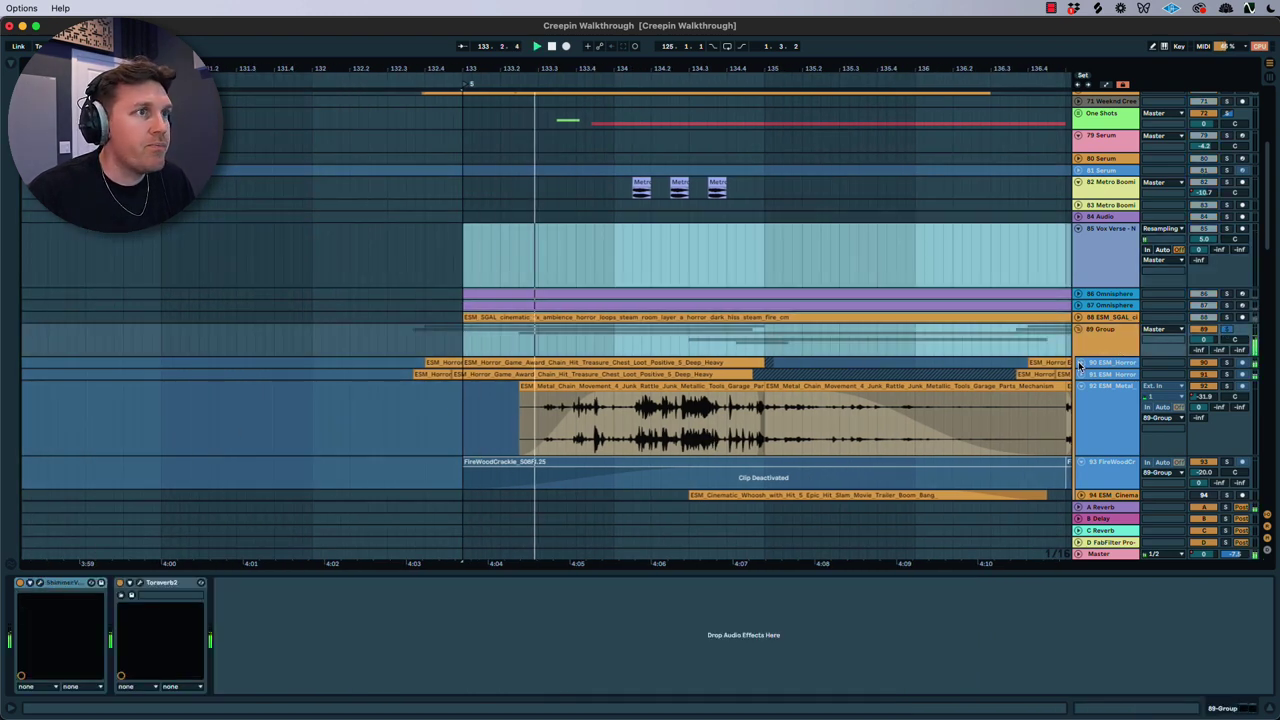
scroll(1090, 362, "down", 1)
left_click(1106, 398)
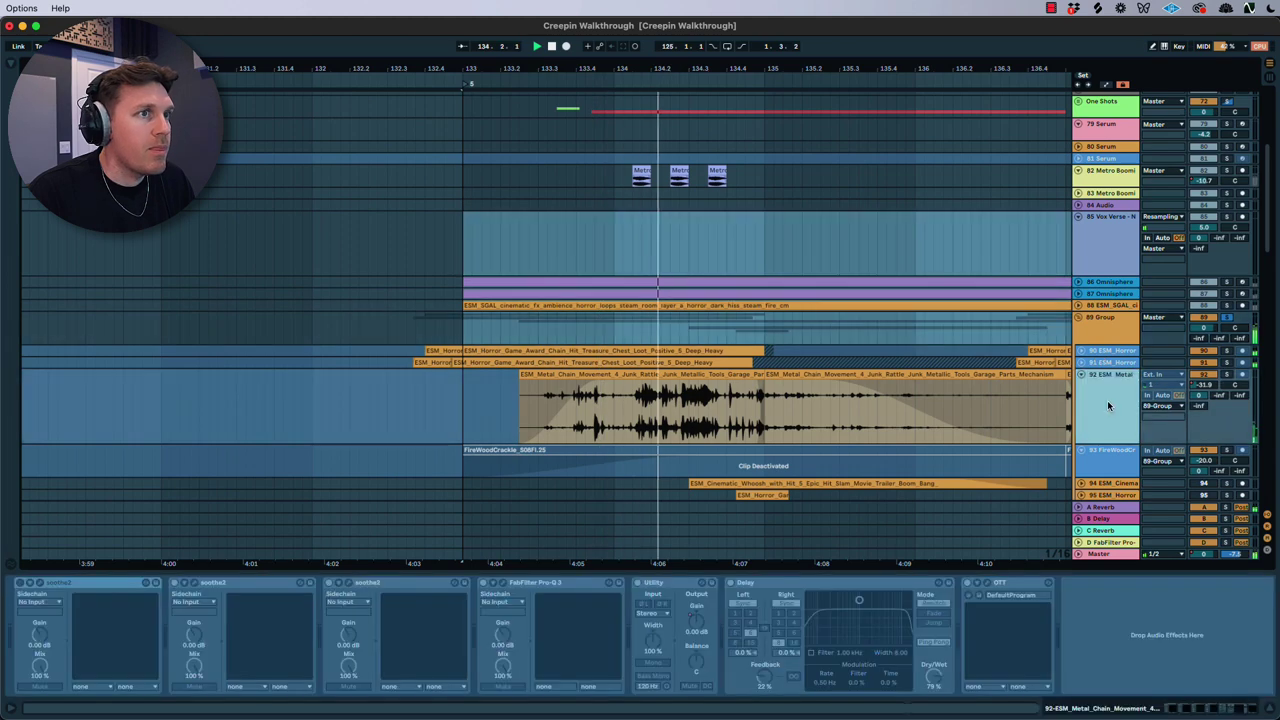
Solo the 90 and 91 ESM_Horror chain hit tracks and play them from just before bar 133.
left_click(1227, 351)
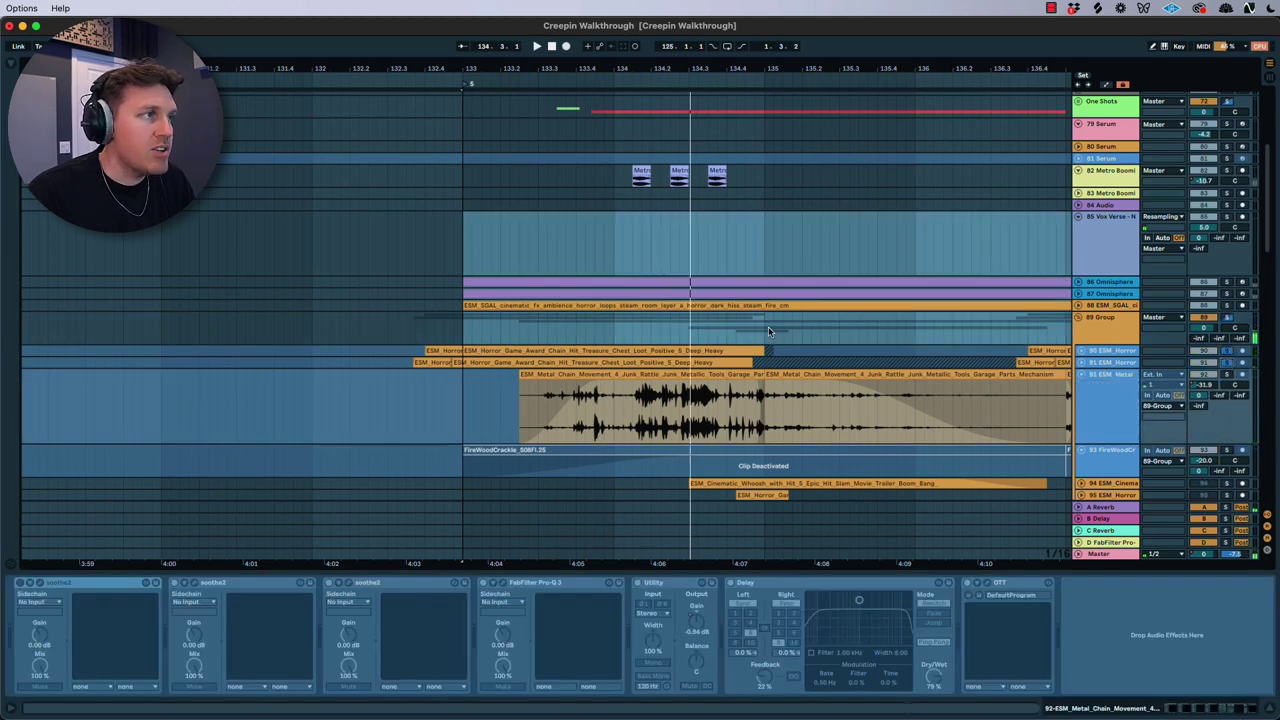
left_click(462, 342)
left_click(443, 336)
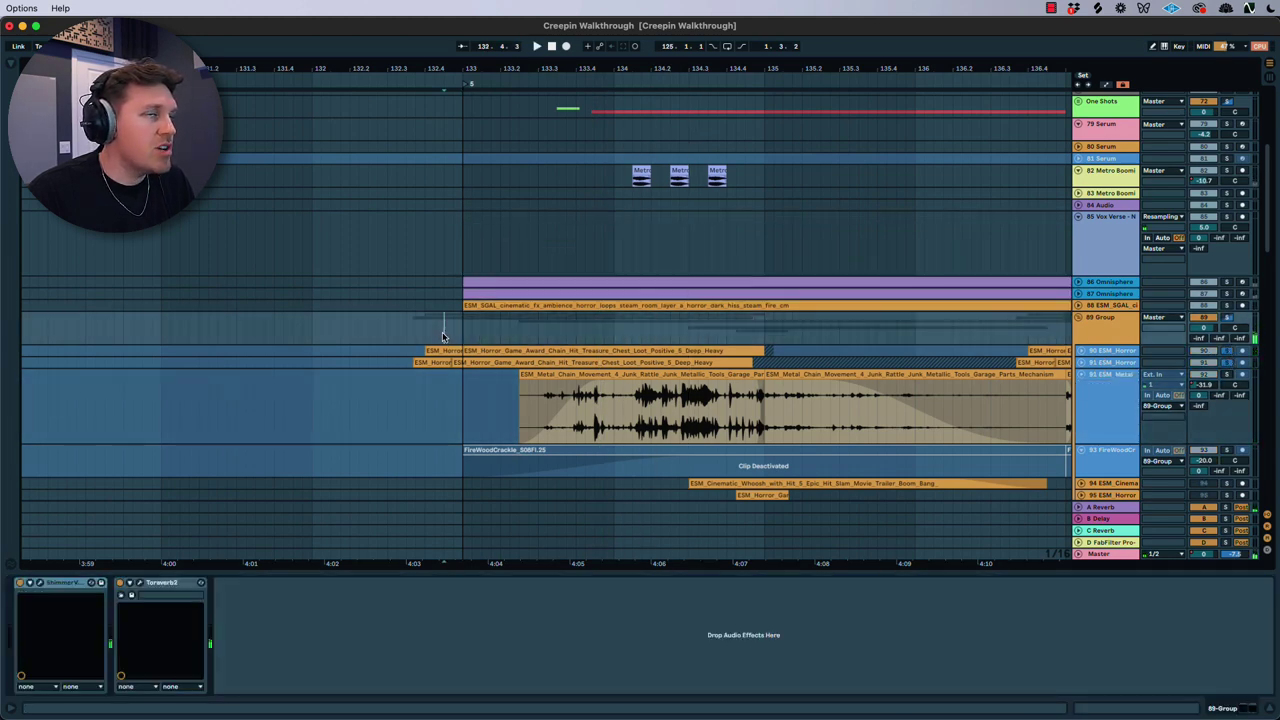
key("space")
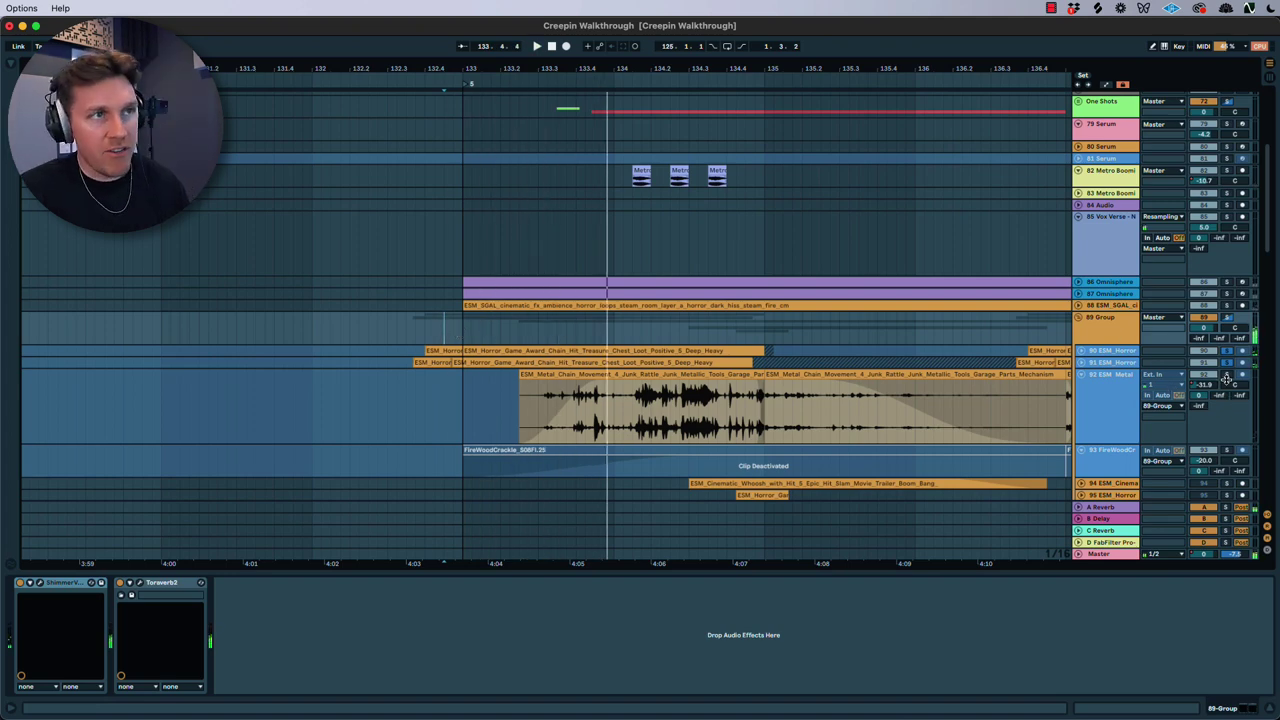
Play the soloed 92 ESM_Metal chain movement clip from around bar 134.
left_click(644, 398)
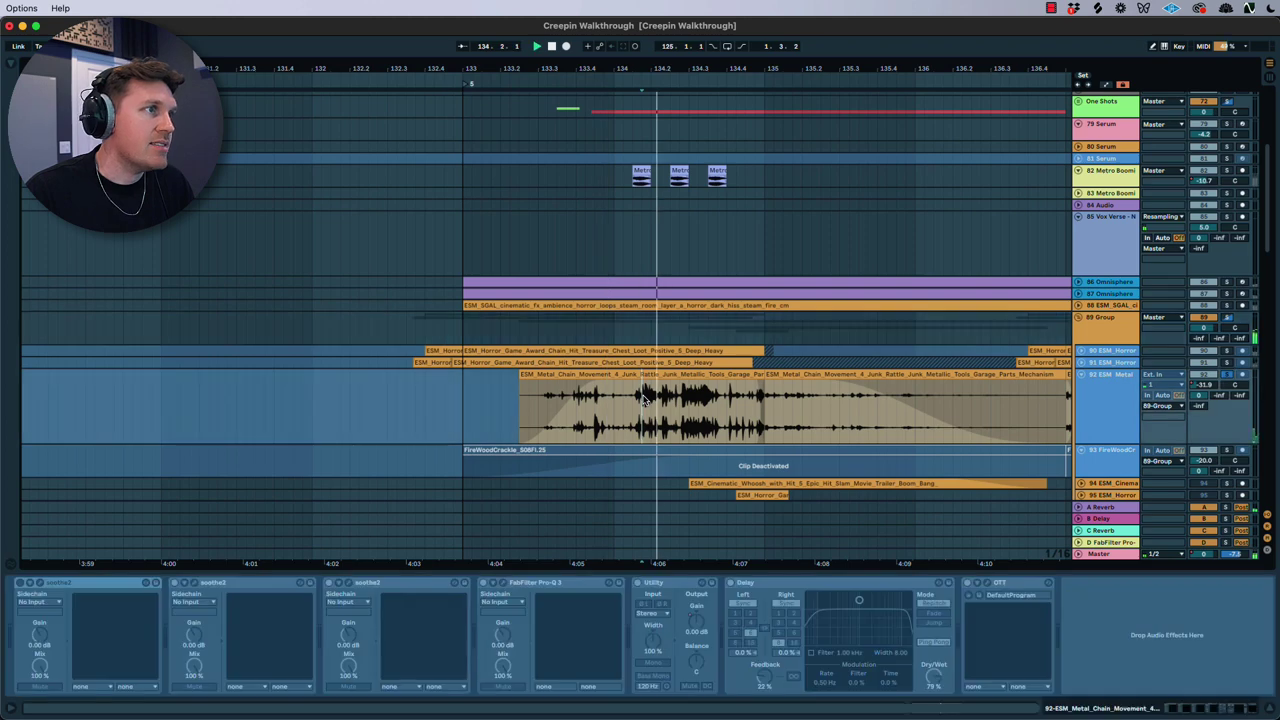
scroll(763, 434, "right", 2)
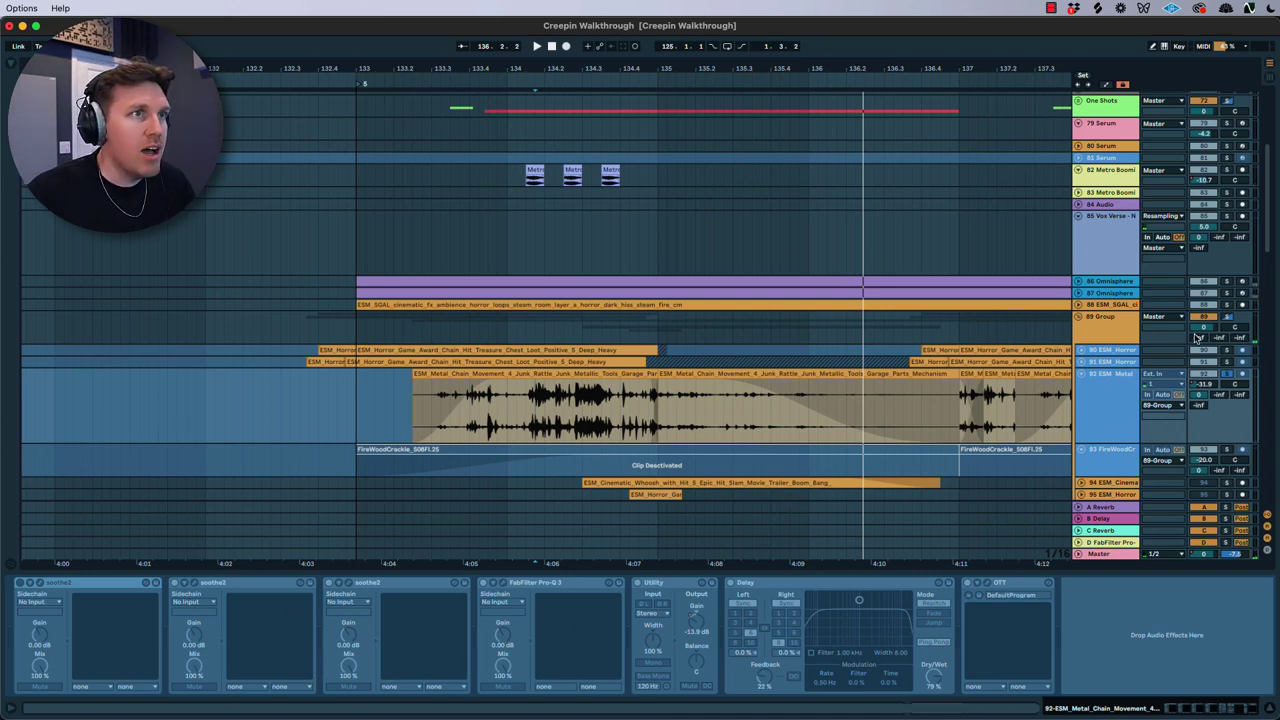
Enlarge the 88 ESM_SGAL steam room ambience track and listen to its waveform across the section.
left_click(1080, 304)
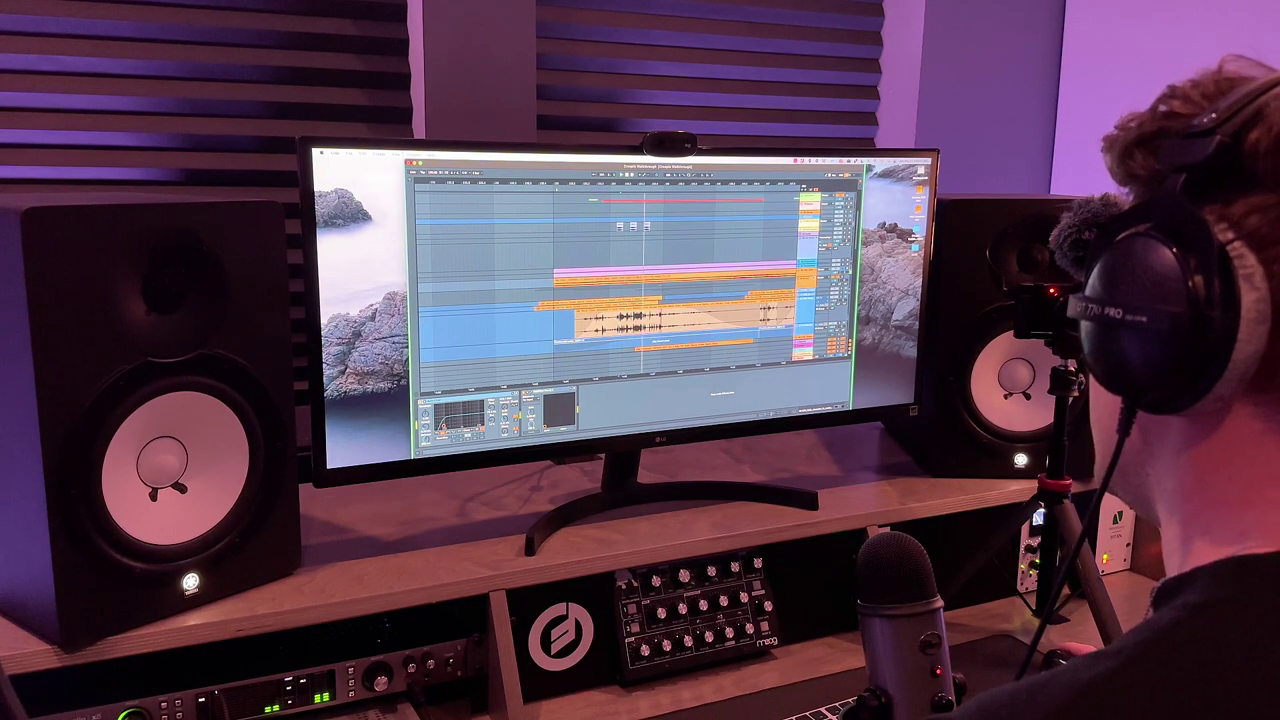
left_click(801, 280)
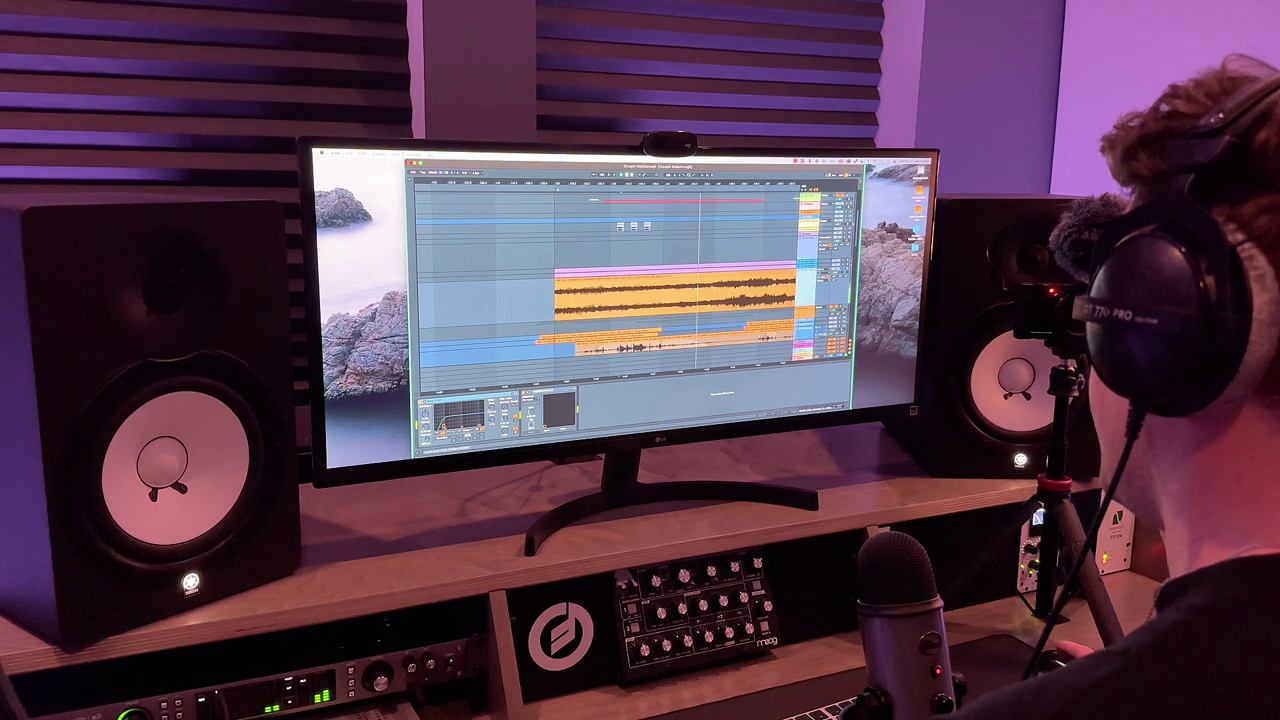
scroll(655, 300, "down", 3)
scroll(720, 301, "right", 3)
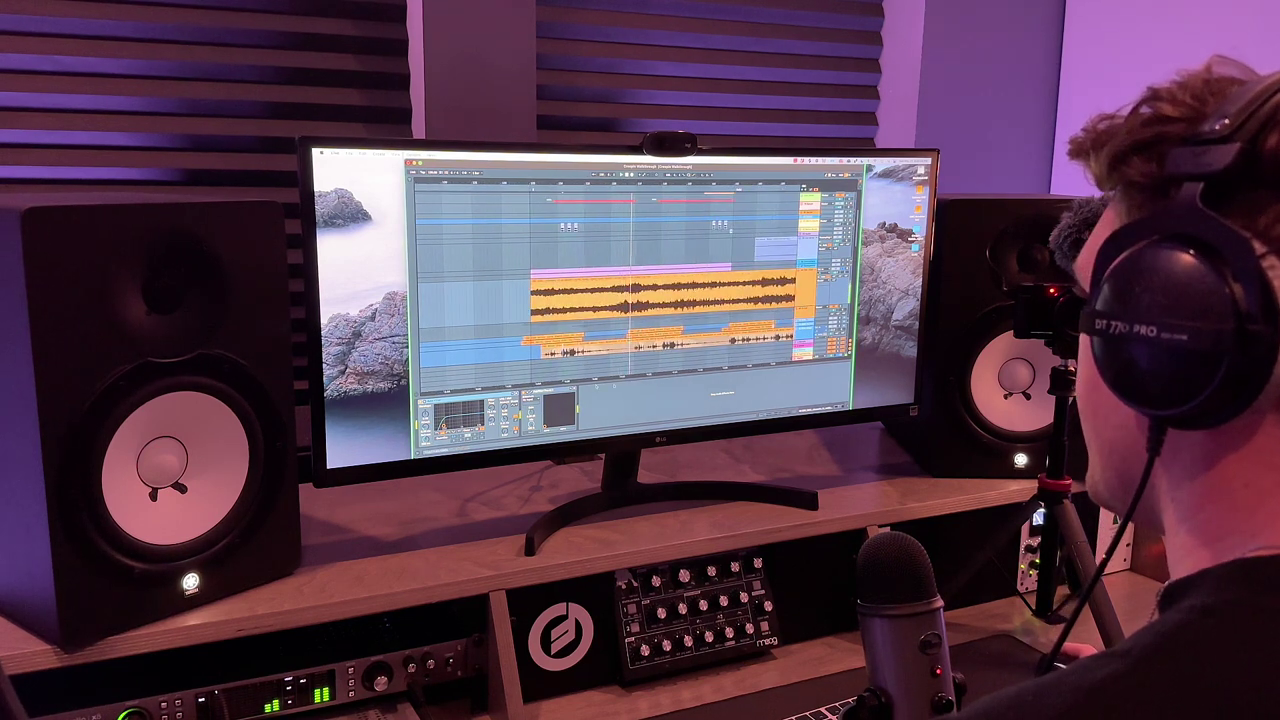
Check the Auto Filter and FabFilter Pro-Q 3 on the 88 ESM_SGAL track, closing the EQ window when finished.
left_click(805, 289)
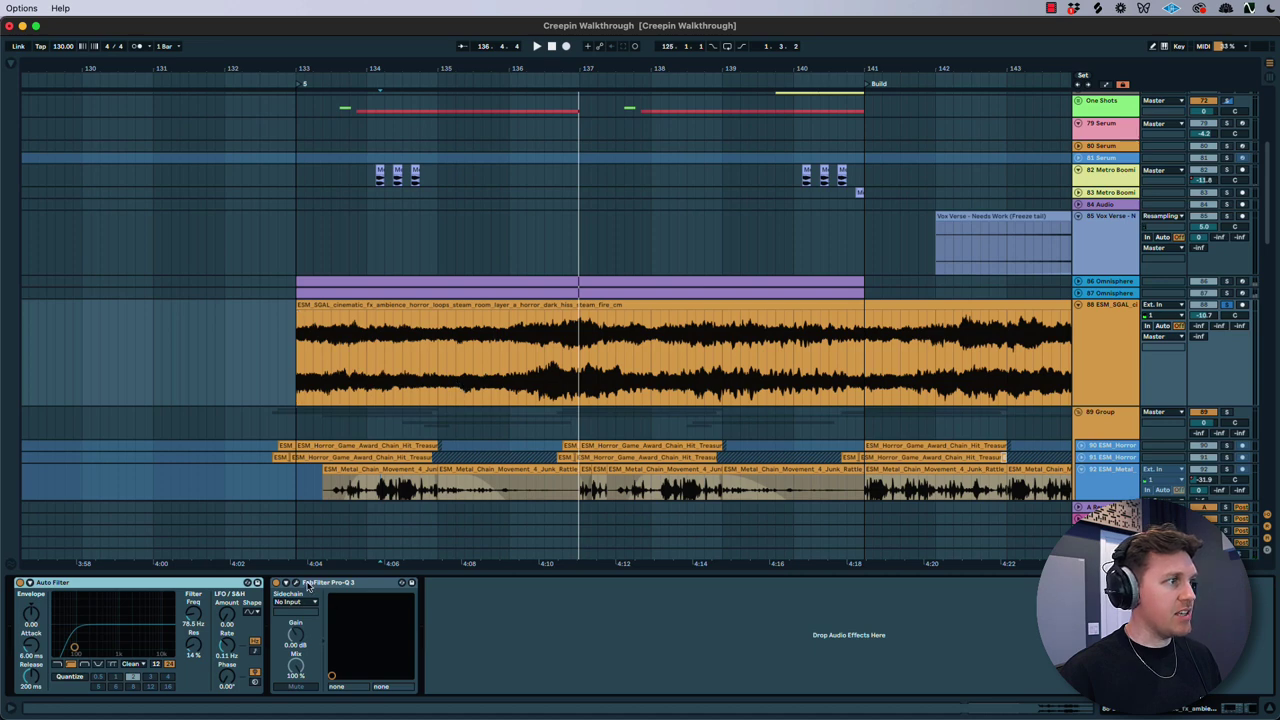
left_click(297, 584)
key("super+w")
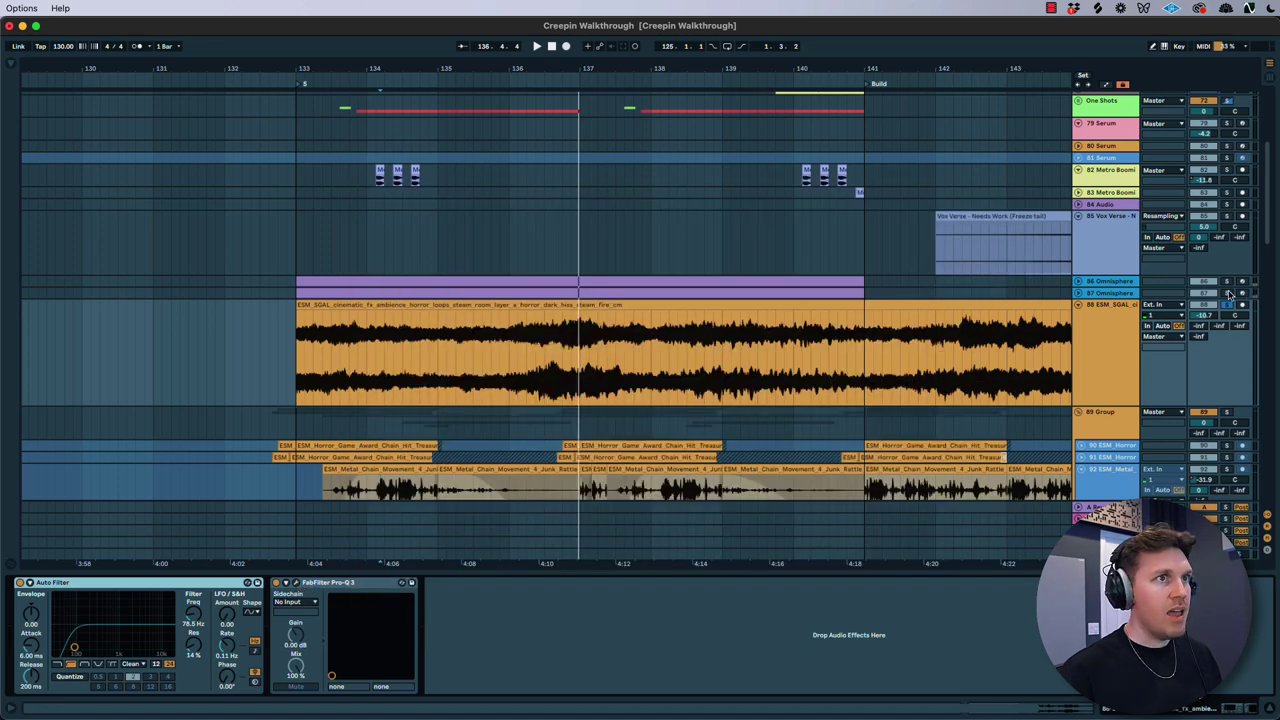
Solo and enlarge the 87 Omnisphere track, and place the playback start near bar 133.
left_click(1130, 293)
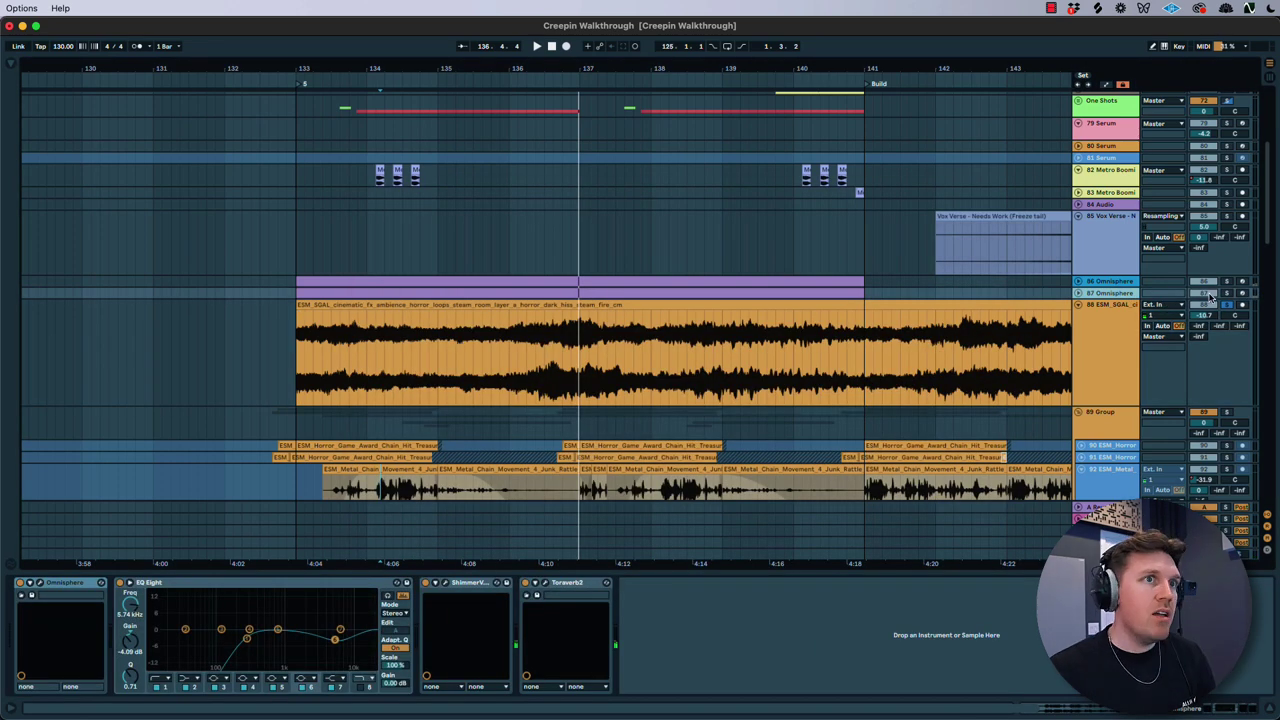
left_click_drag(1129, 297, 1129, 361)
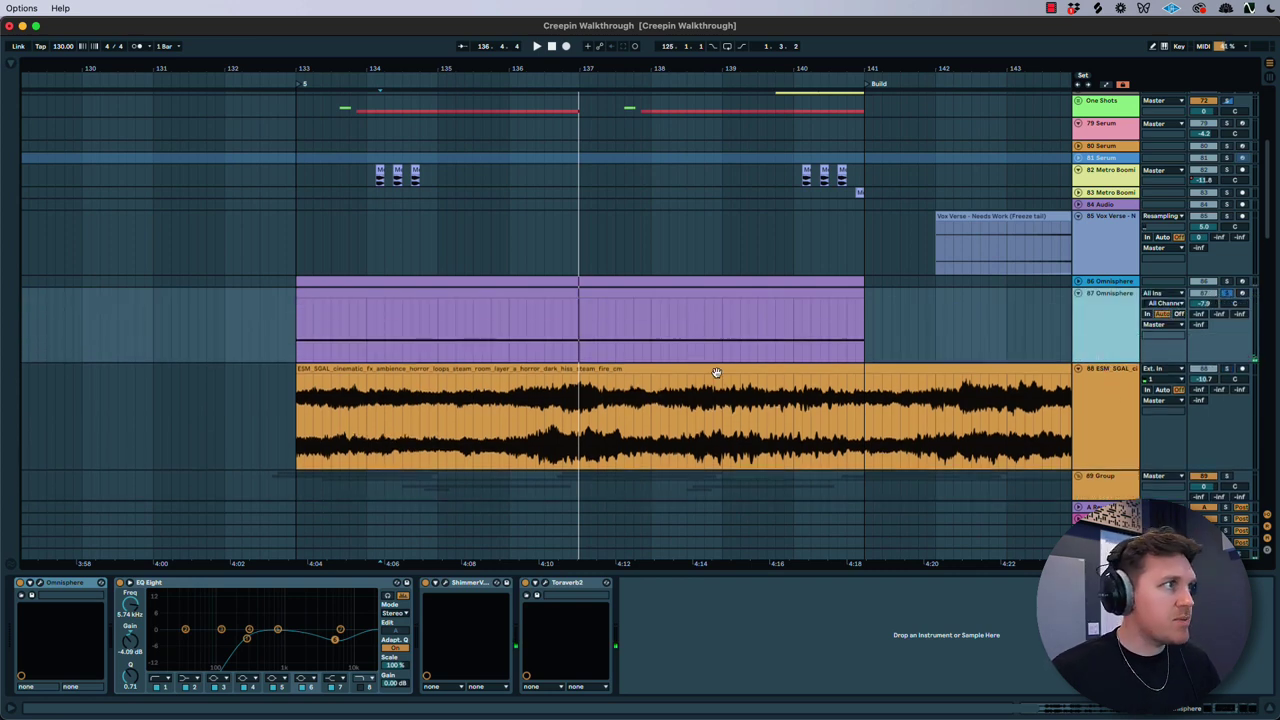
left_click(305, 338)
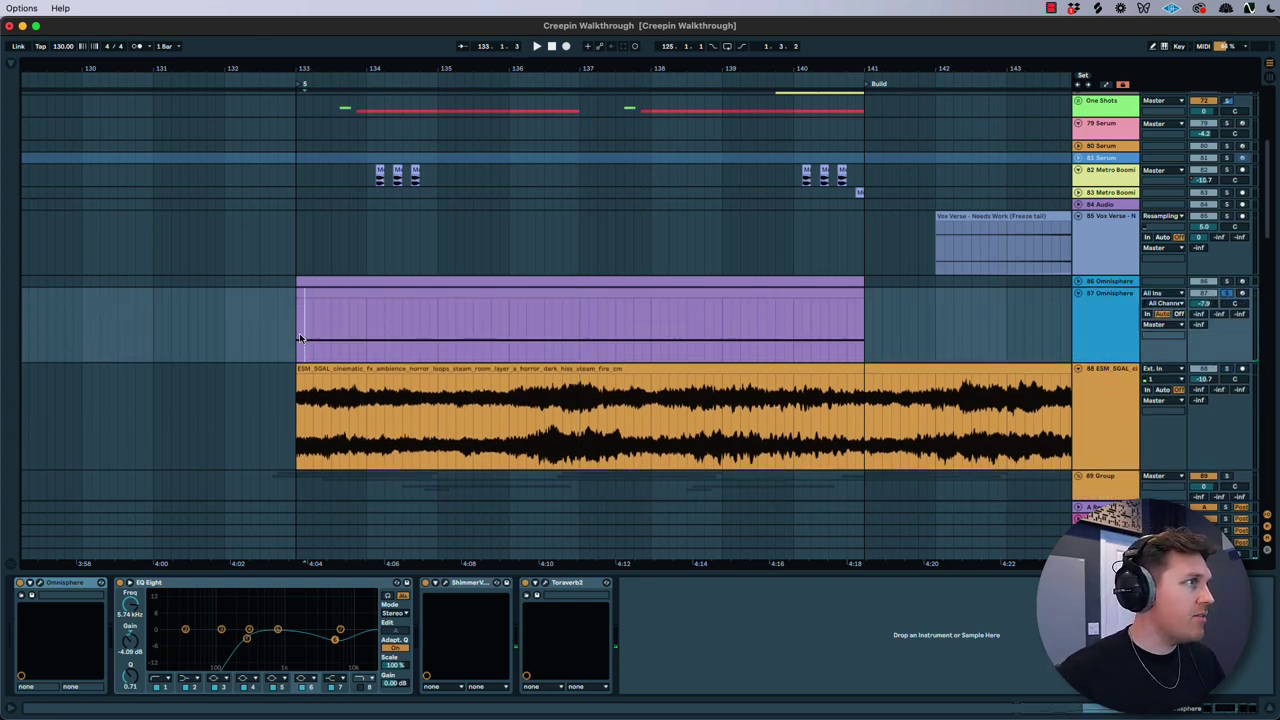
Play the soloed 87 Omnisphere track from bar 133 and view its Omnisphere patch, closing the instrument window when finished.
key("space")
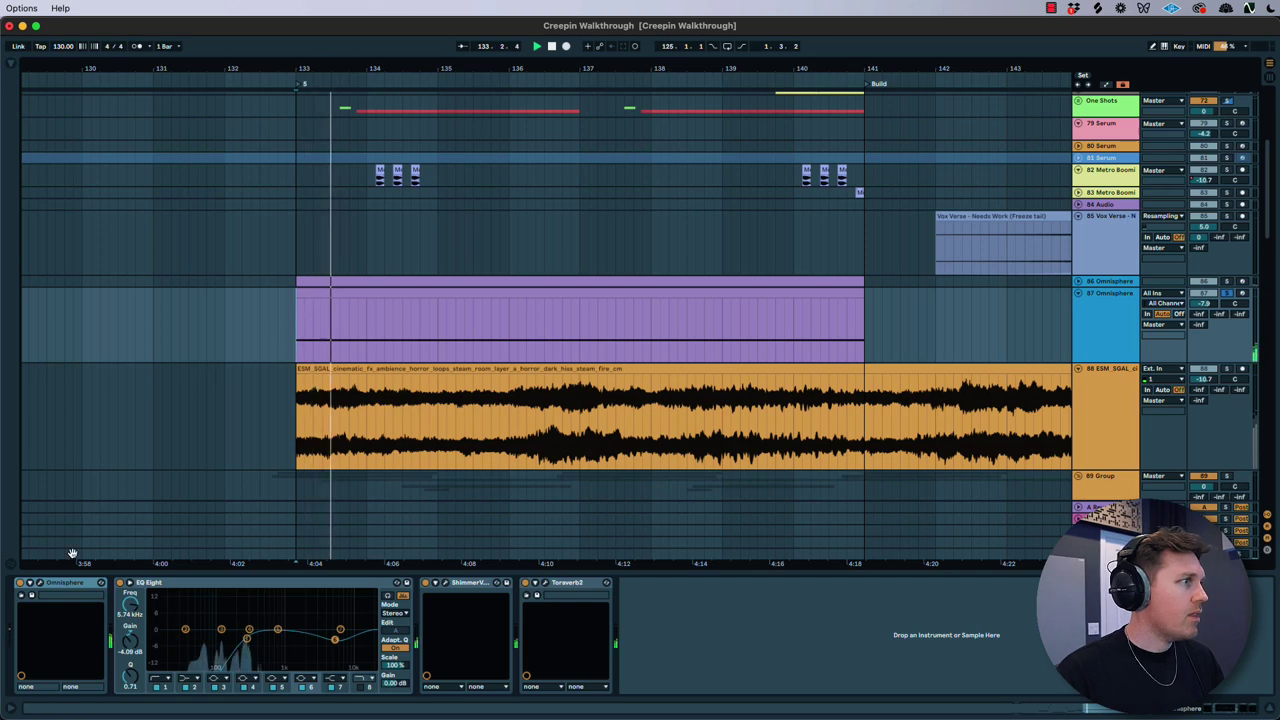
left_click(40, 585)
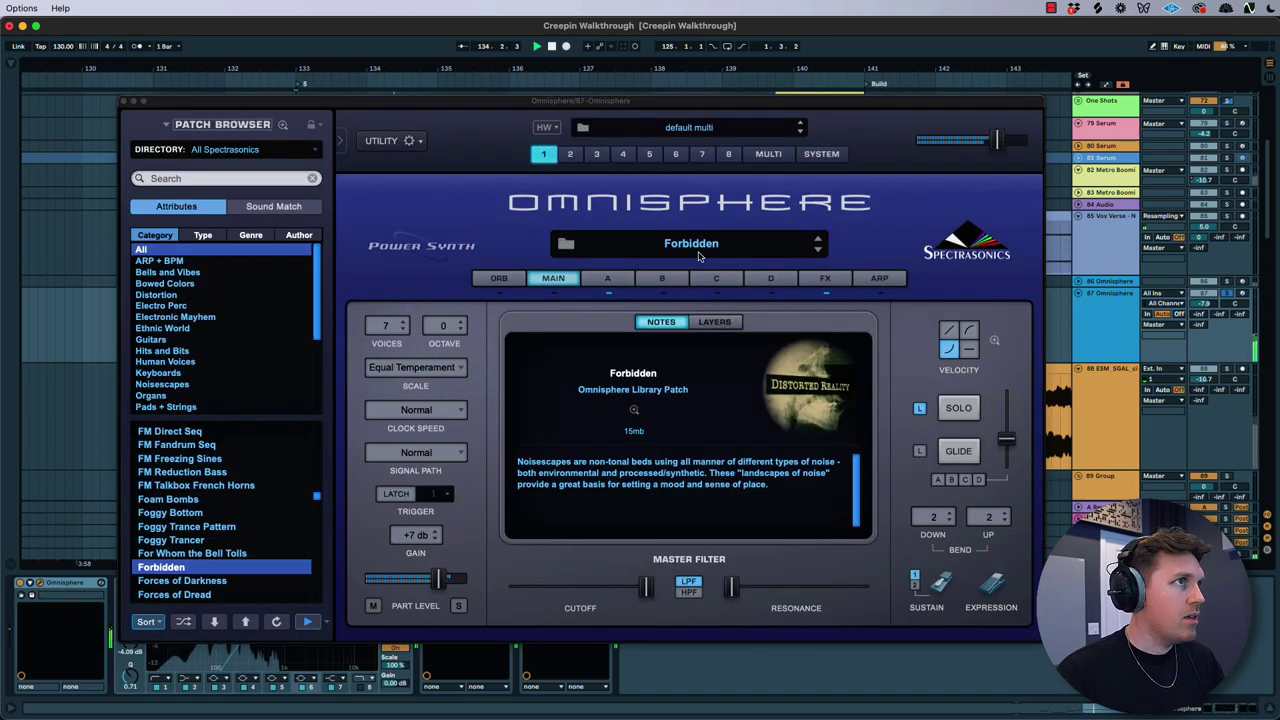
left_click(124, 102)
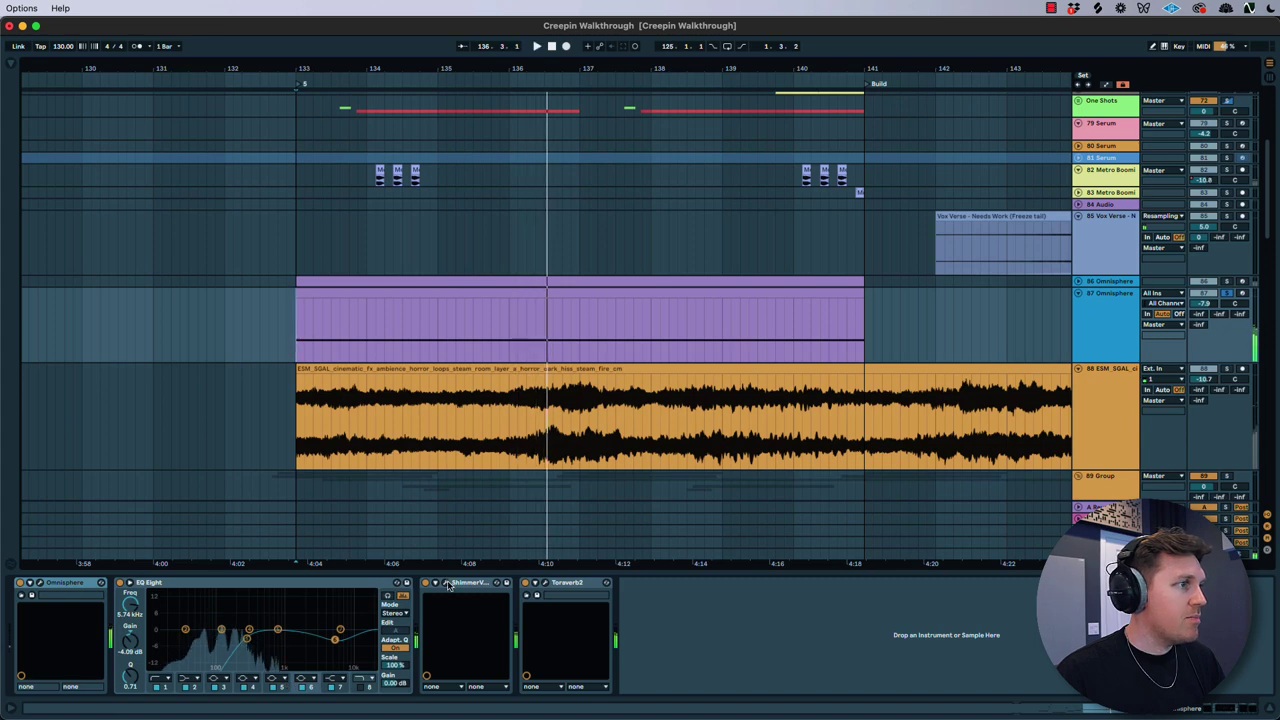
Check the ShimmerVerb and Toraverb2 settings on the 87 Omnisphere track, closing both plug-in windows when finished.
left_click(447, 583)
left_click_drag(96, 73, 537, 155)
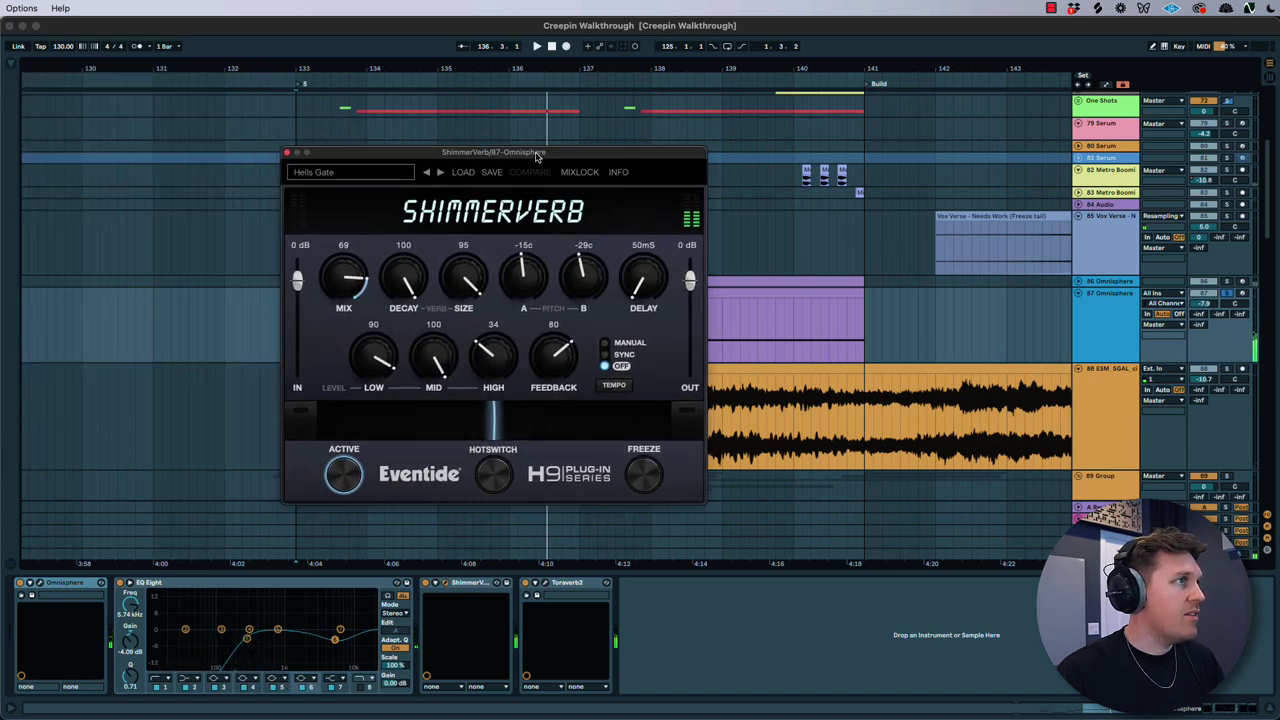
left_click(288, 154)
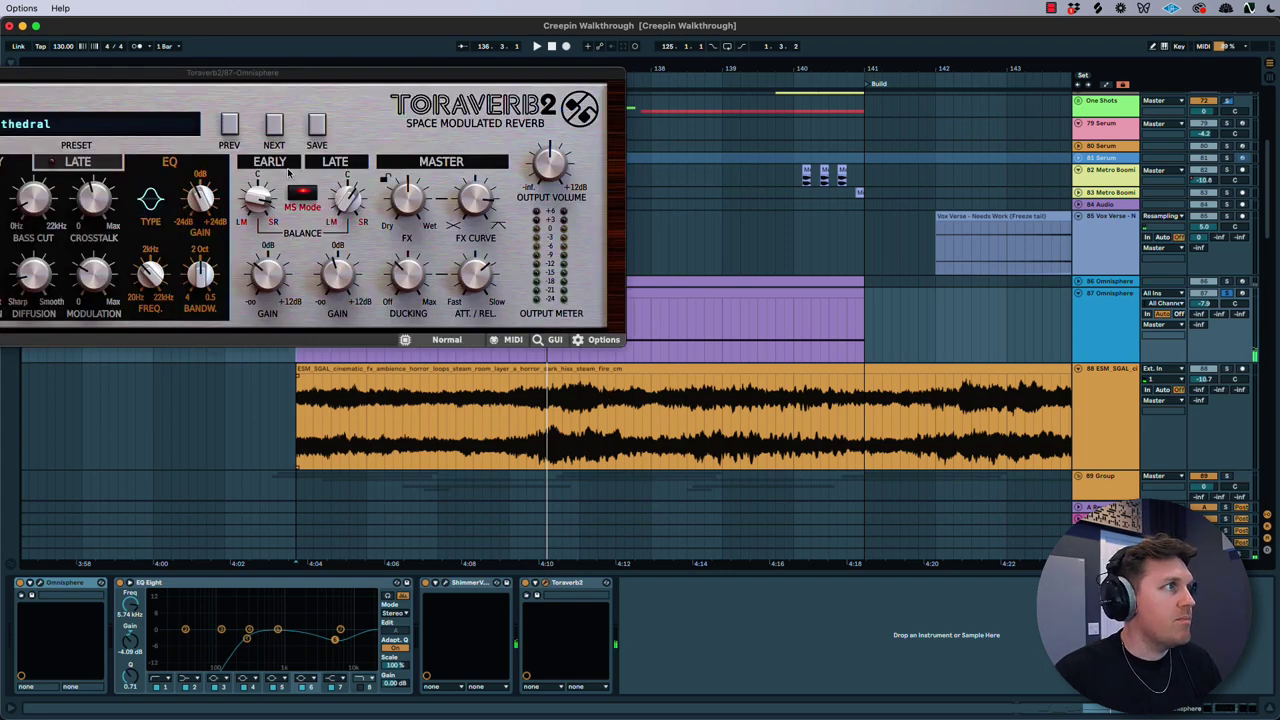
left_click_drag(368, 73, 677, 131)
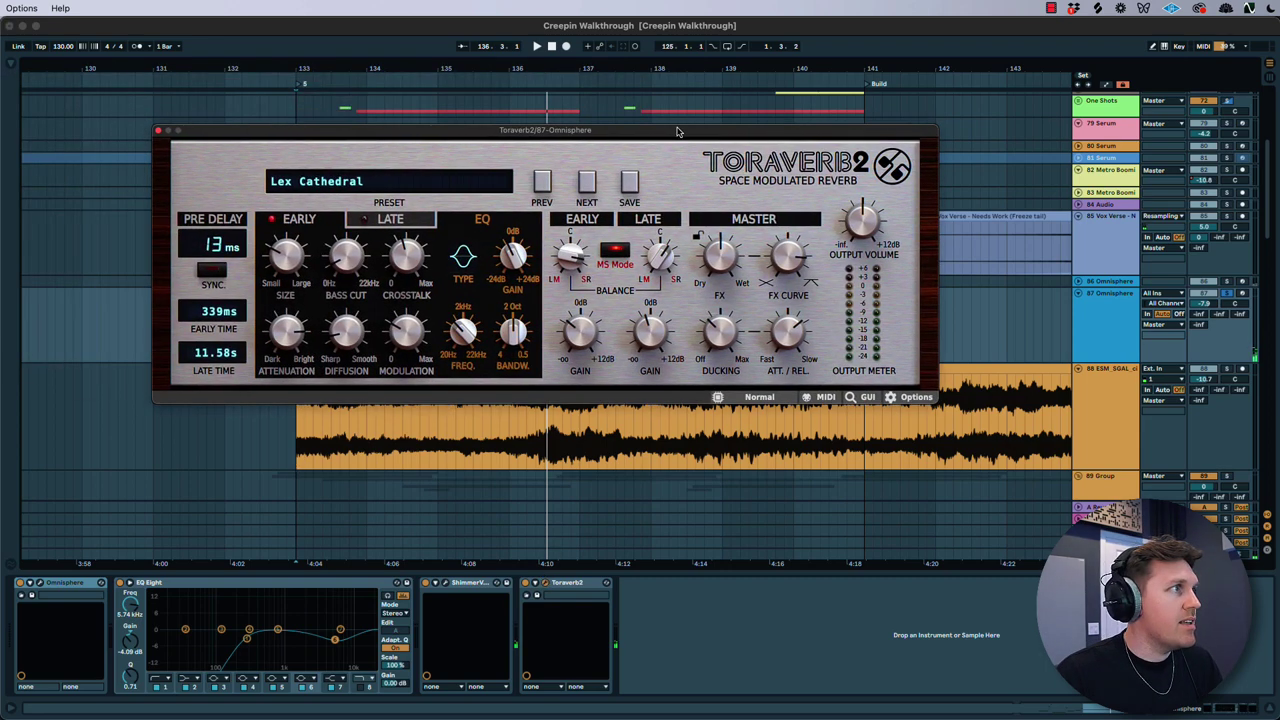
left_click(158, 131)
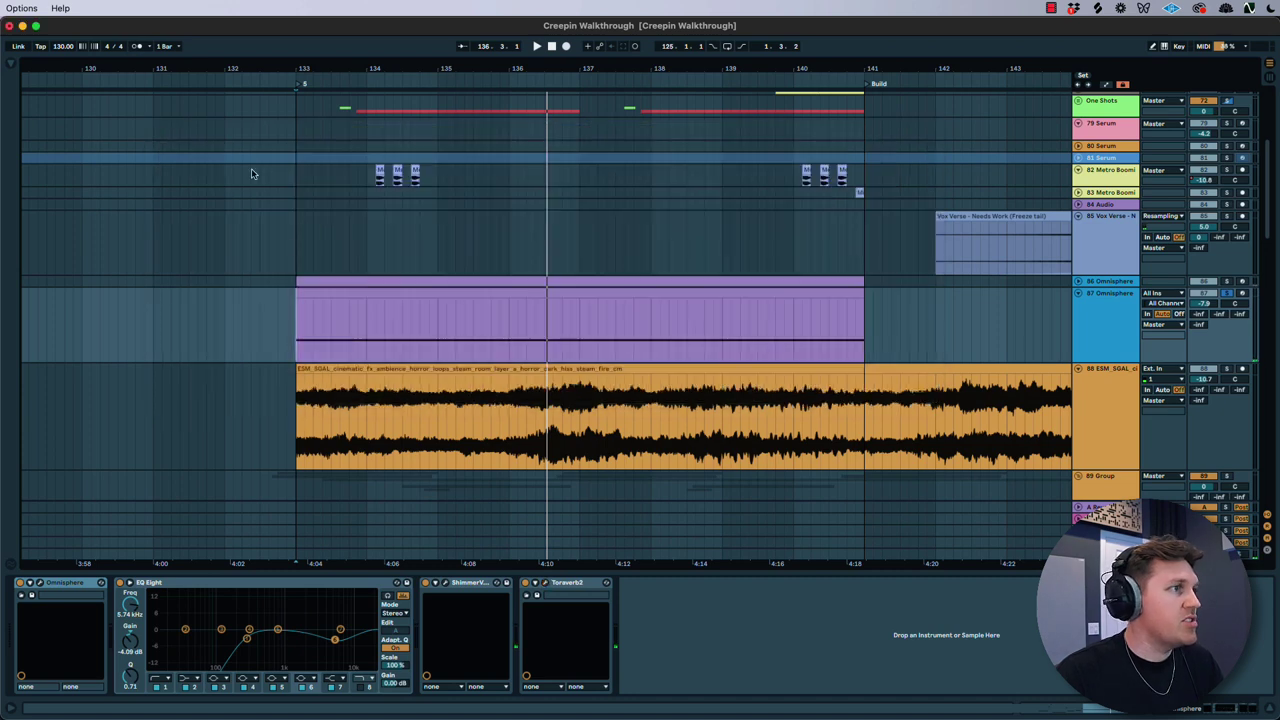
Solo and enlarge the 86 Omnisphere track, play it from bar 133 and view its Omnisphere patch before closing the instrument window.
left_click(1092, 283)
left_click(1078, 282)
key("space")
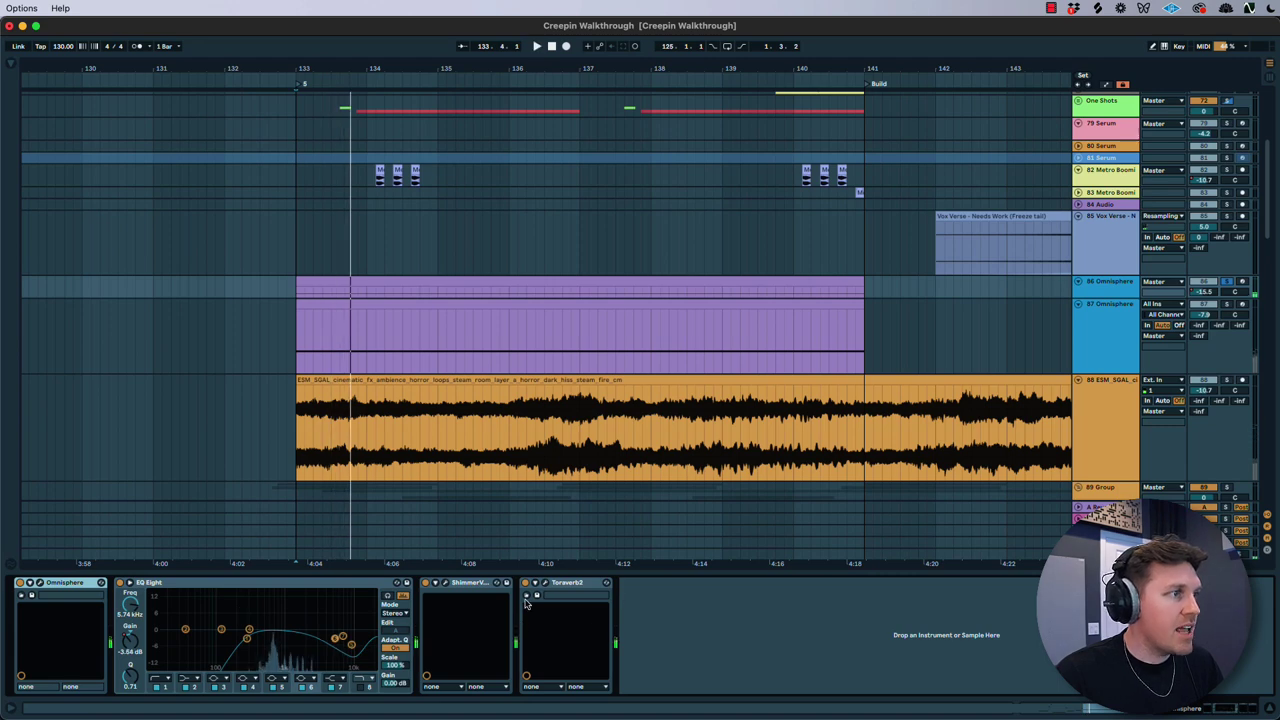
key("space")
left_click(41, 583)
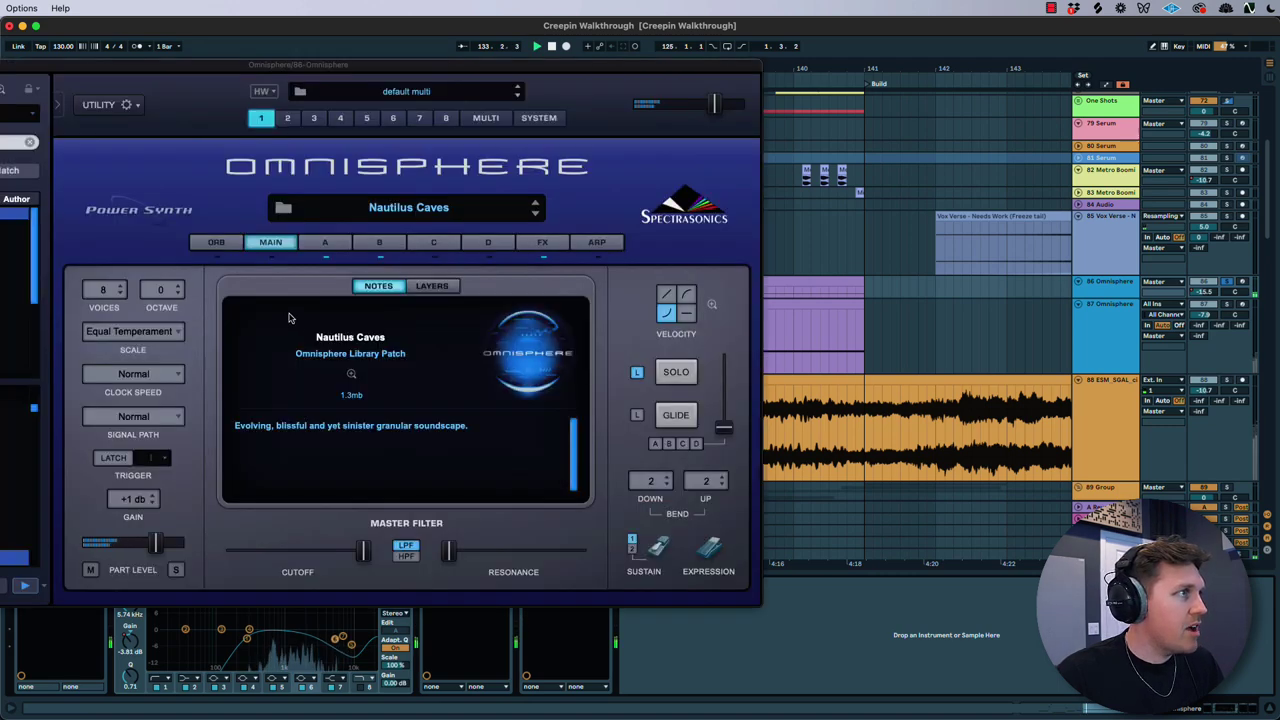
left_click_drag(266, 66, 519, 85)
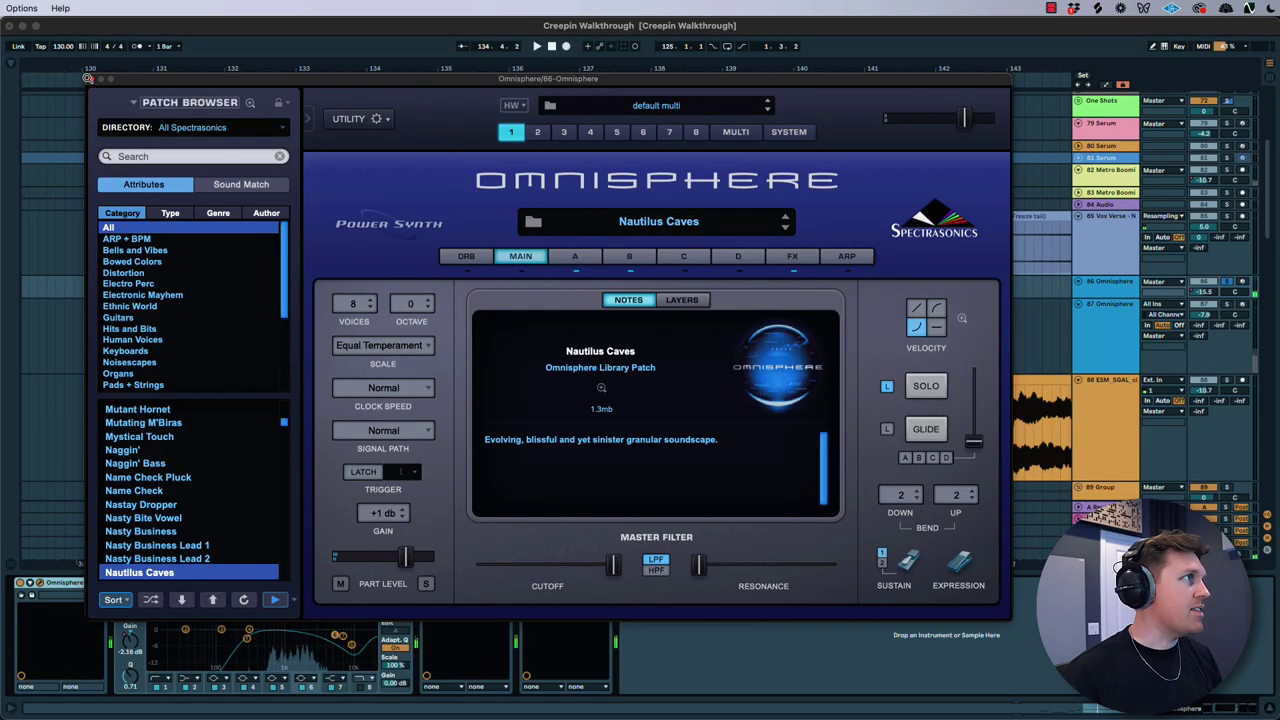
left_click(89, 78)
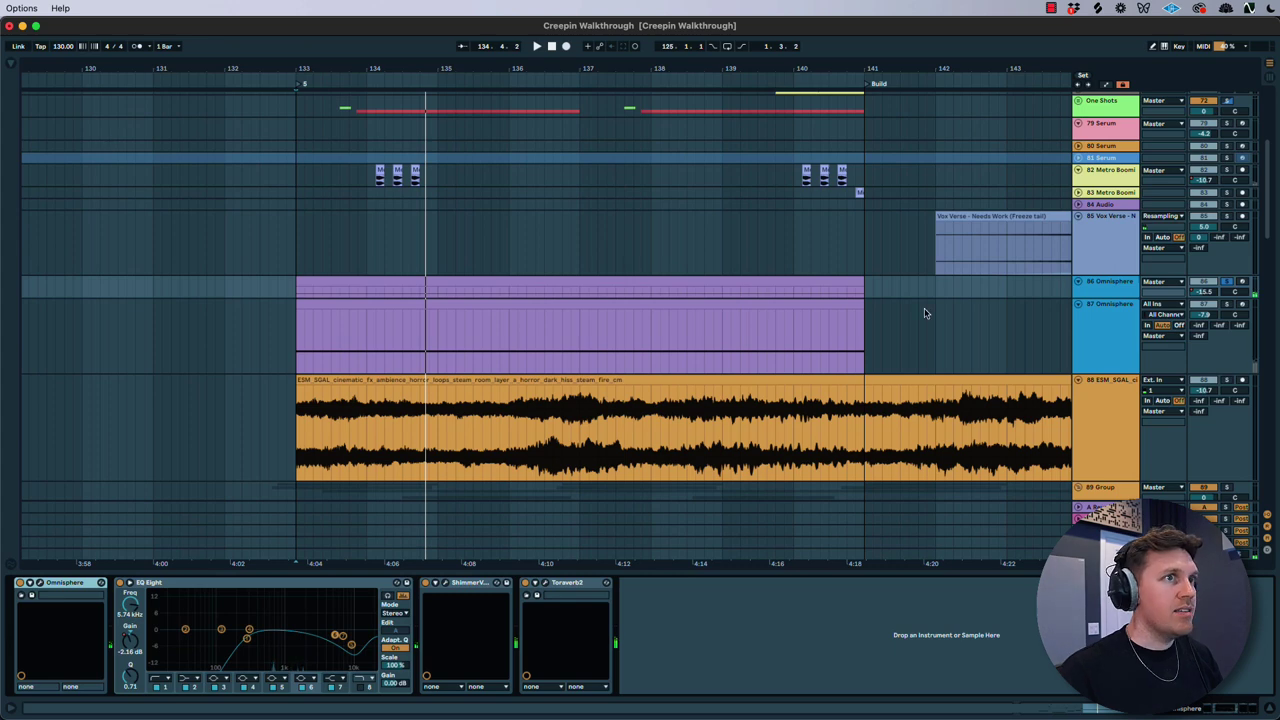
Solo the 89 Group of chain effects, play it from bar 133 and check its ShimmerVerb settings, closing the plug-in window when finished.
scroll(1112, 374, "down", 3)
left_click(1111, 373)
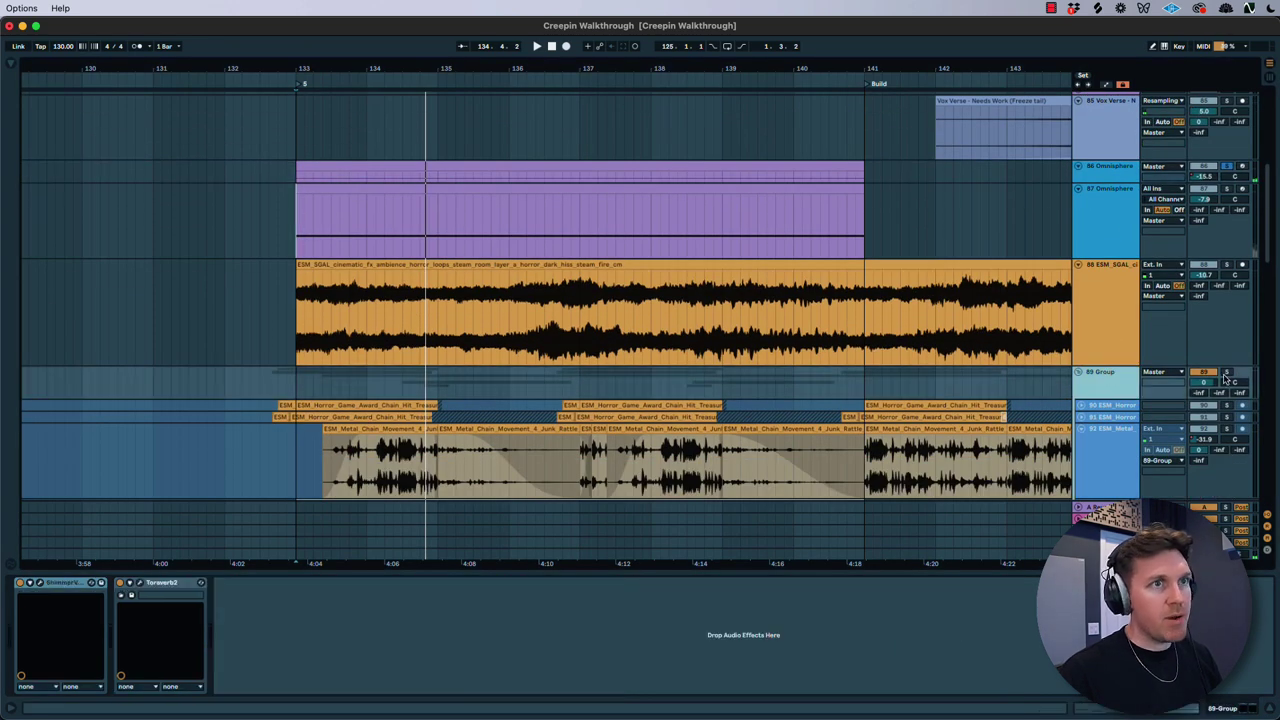
left_click(1226, 373)
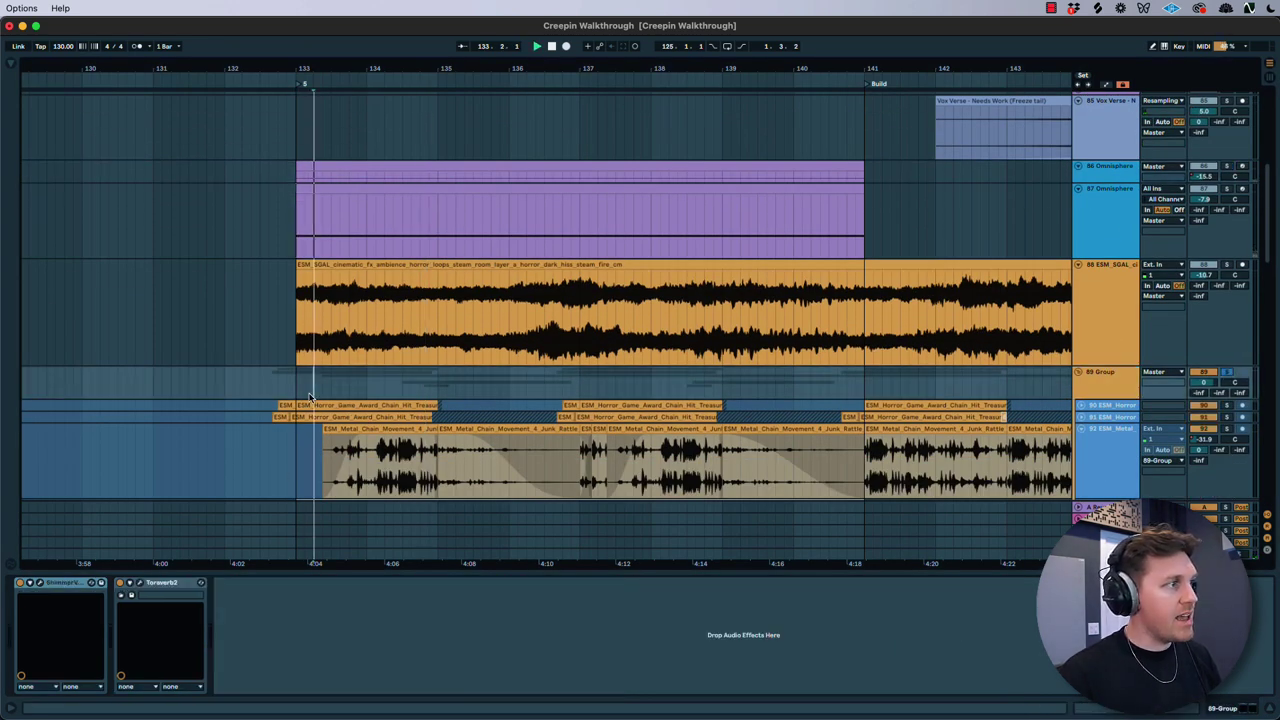
left_click(37, 585)
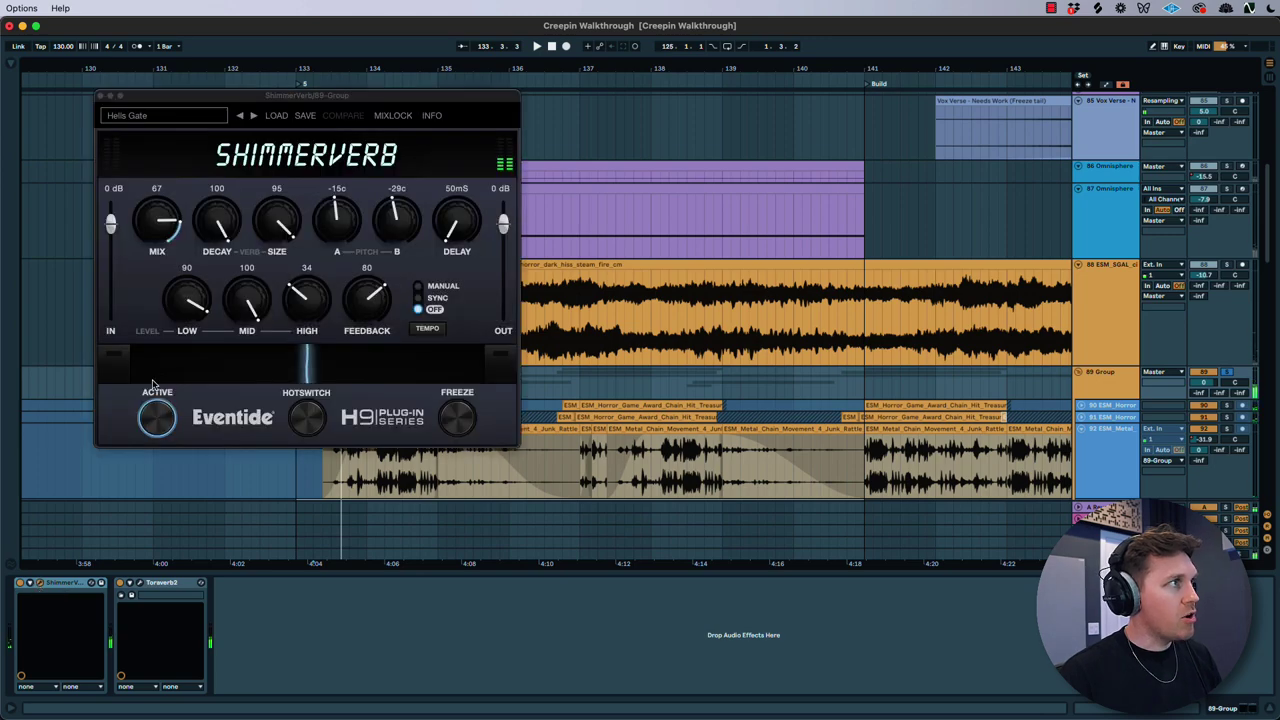
left_click(99, 95)
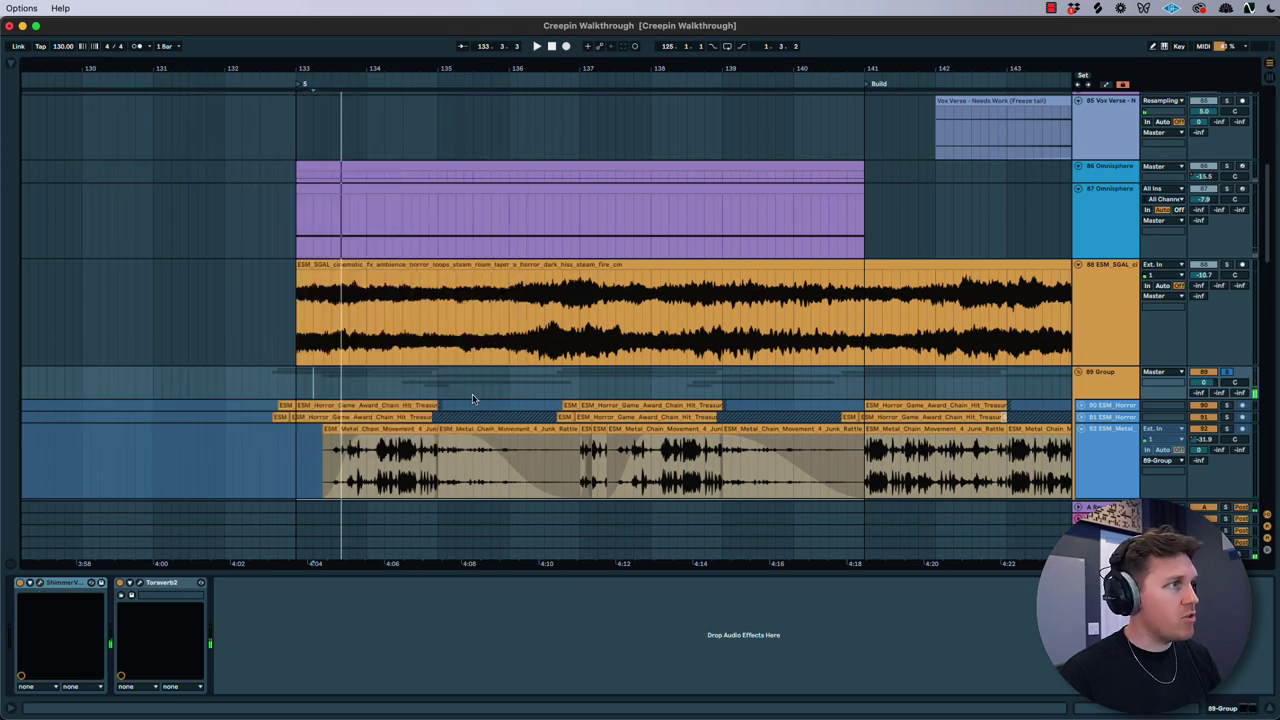
Solo 82 Metro Boomi, both Omnisphere tracks and 88 ESM_SGAL alongside 89 Group, and play them together from bar 133.
scroll(472, 398, "down", 5)
scroll(811, 404, "up", 15)
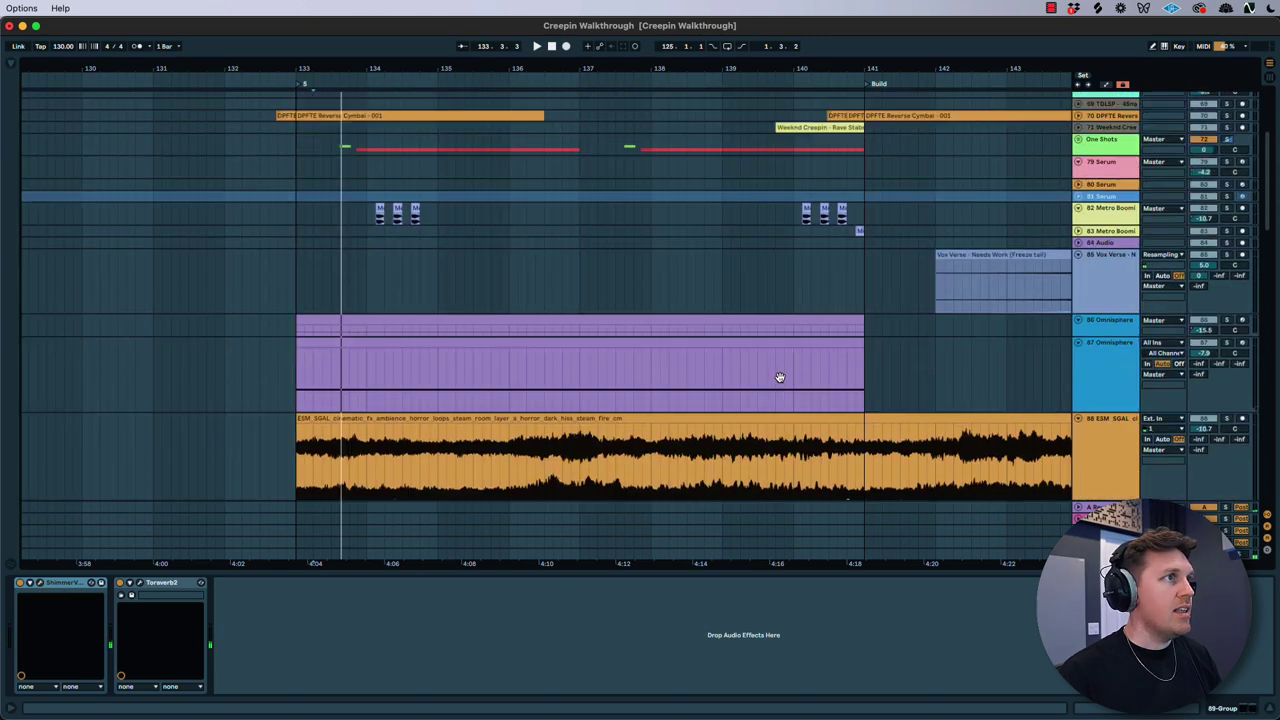
scroll(1091, 322, "down", 3)
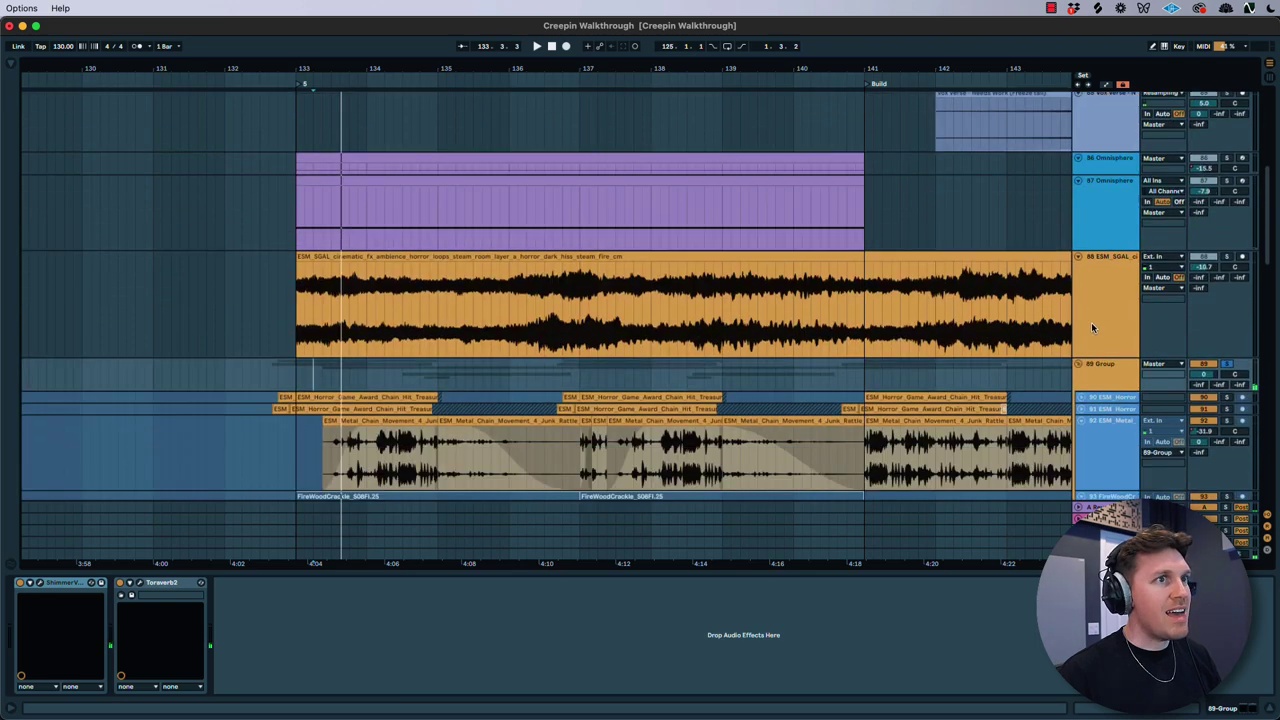
left_click(1103, 382)
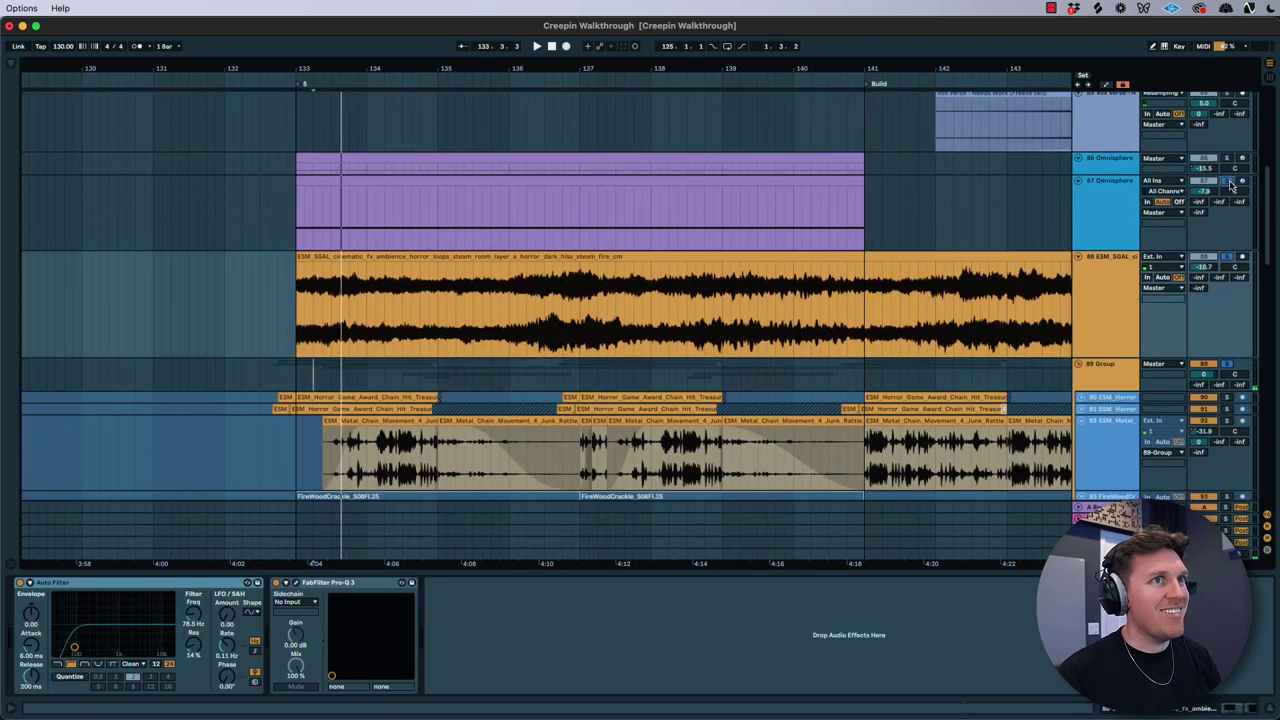
scroll(369, 229, "up", 3)
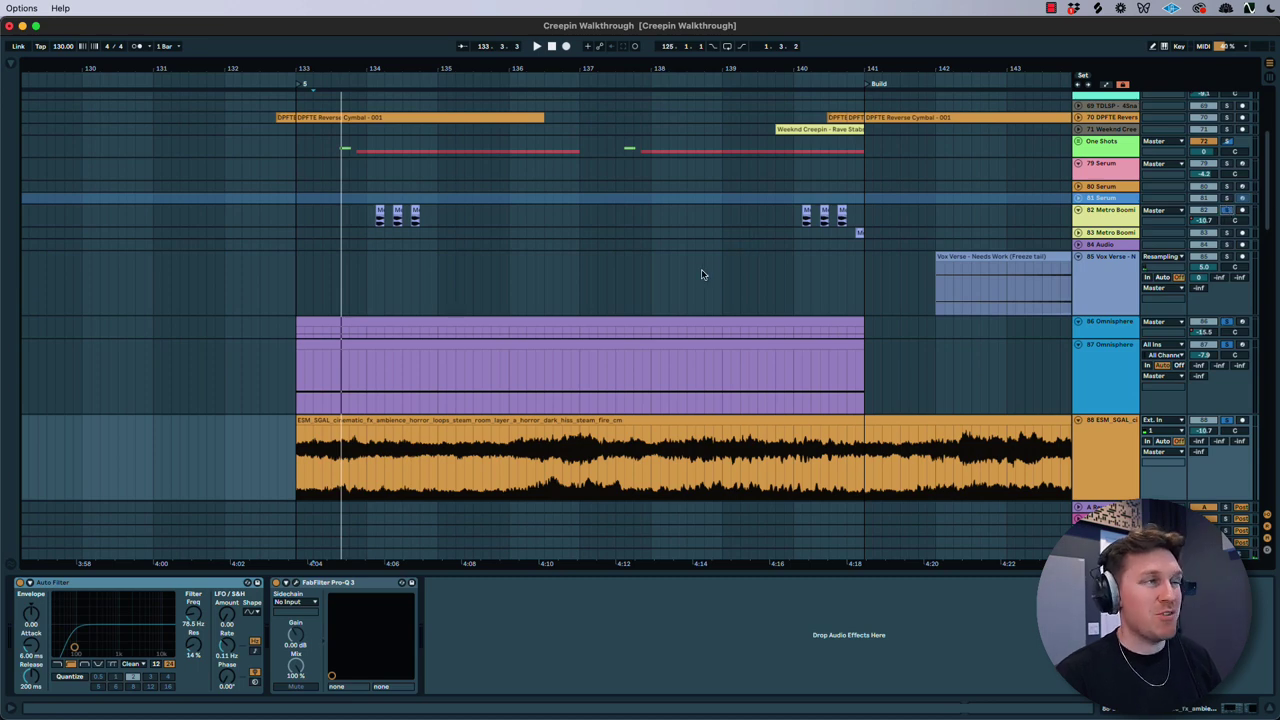
key("space")
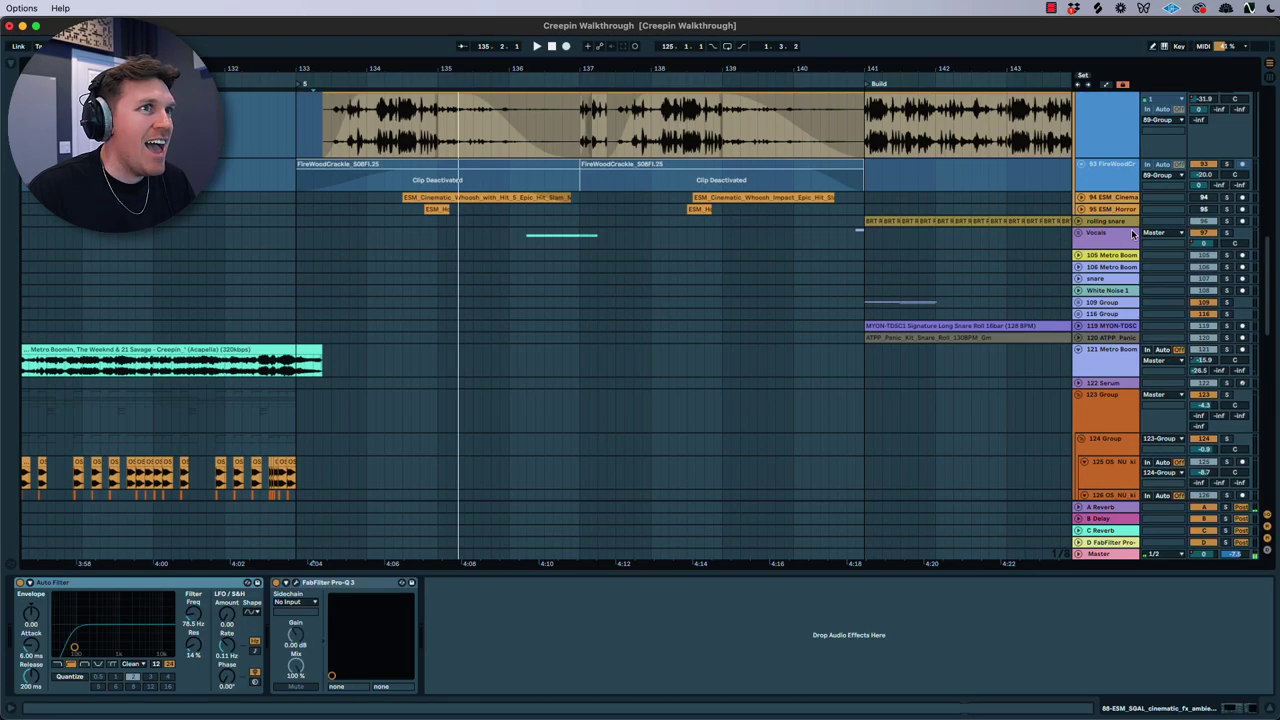
Unfold the Vocals group, solo the vocal clip on track 101 inside 100 Group, play it after bar 136 and show its effects chain.
left_click(1080, 233)
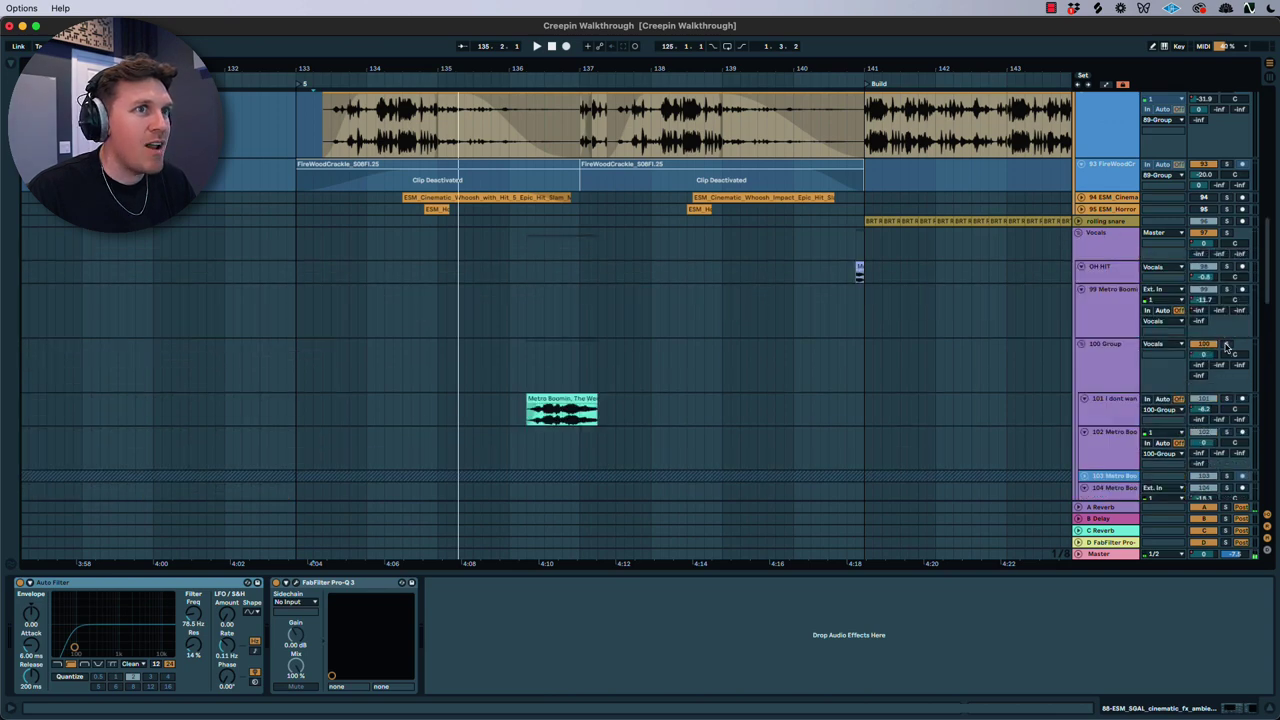
left_click(1222, 391)
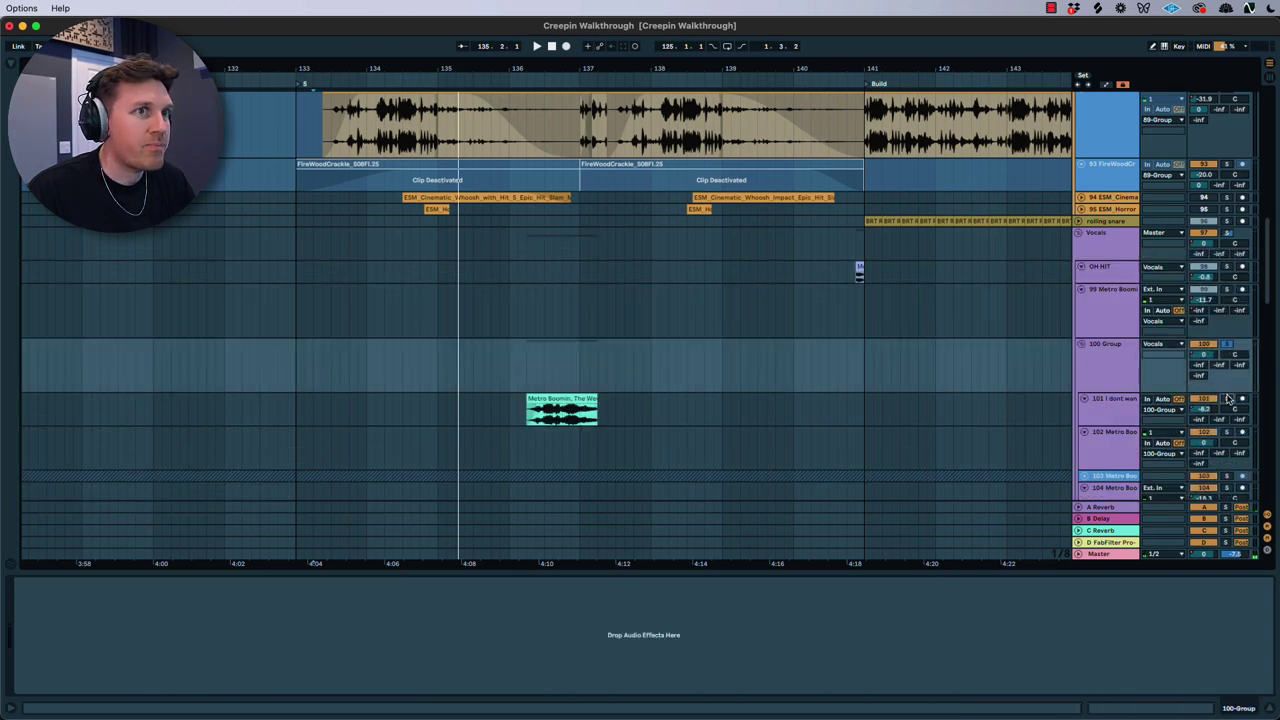
left_click(542, 349)
key("space")
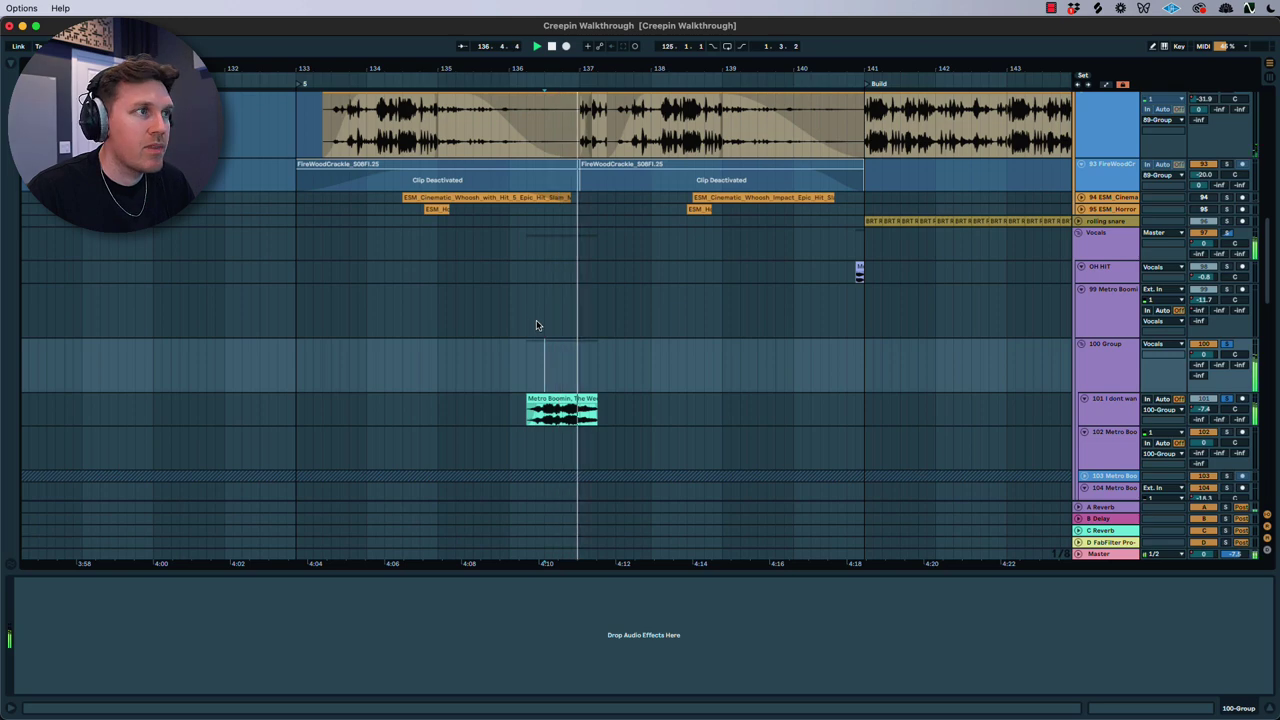
scroll(555, 337, "up", 2)
scroll(658, 334, "down", 3)
key("Down")
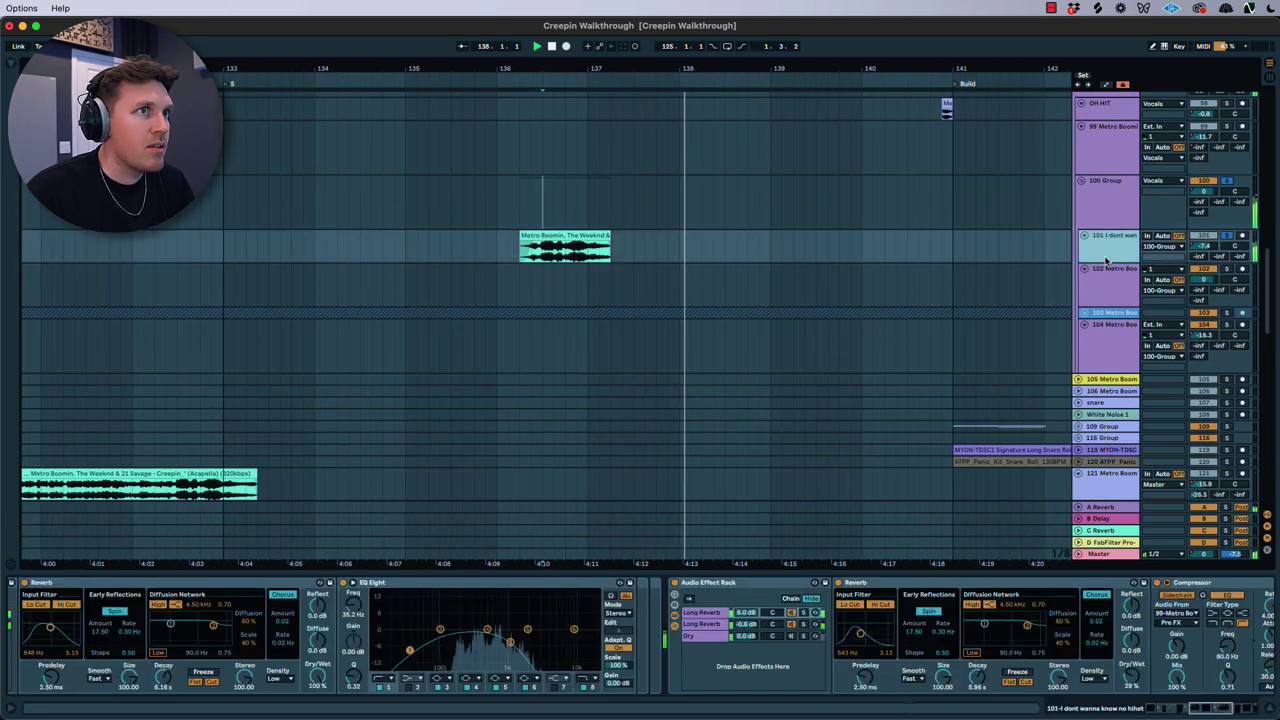
Solo the effects tracks from 154 BRT WHITE to 165 Hall_Kick and play them from bar 133.
scroll(740, 433, "down", 10)
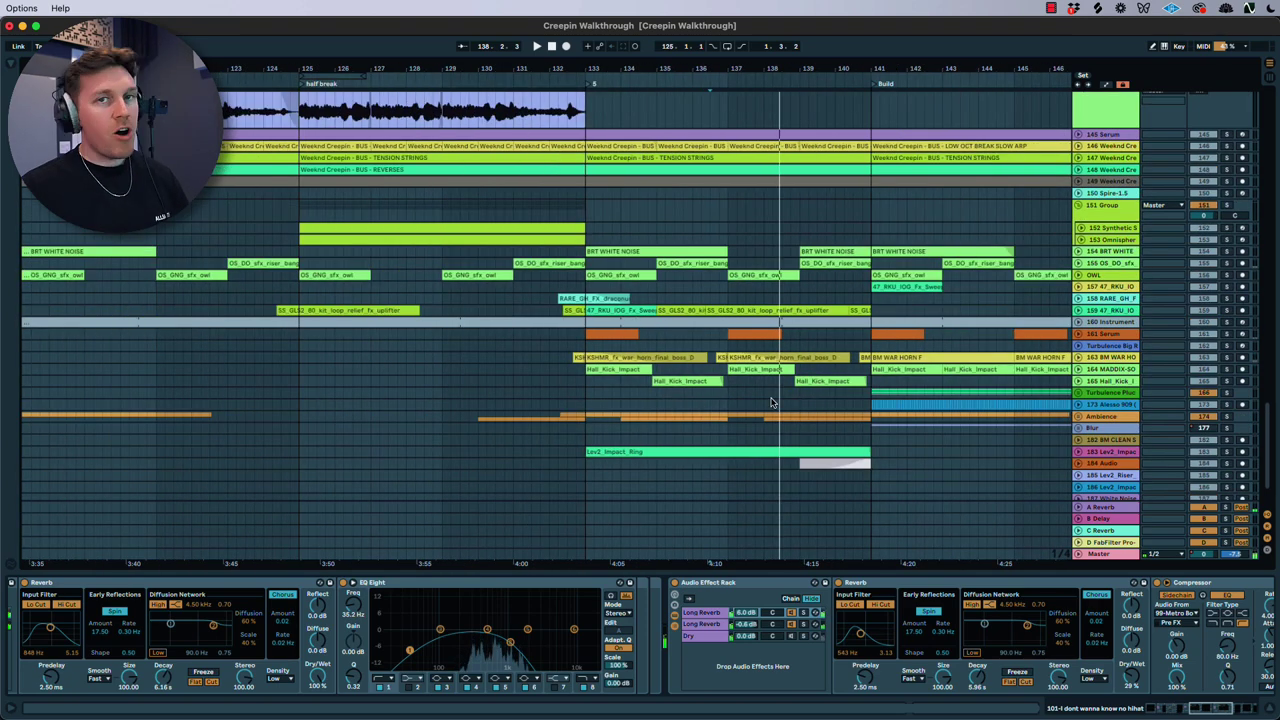
key("Up")
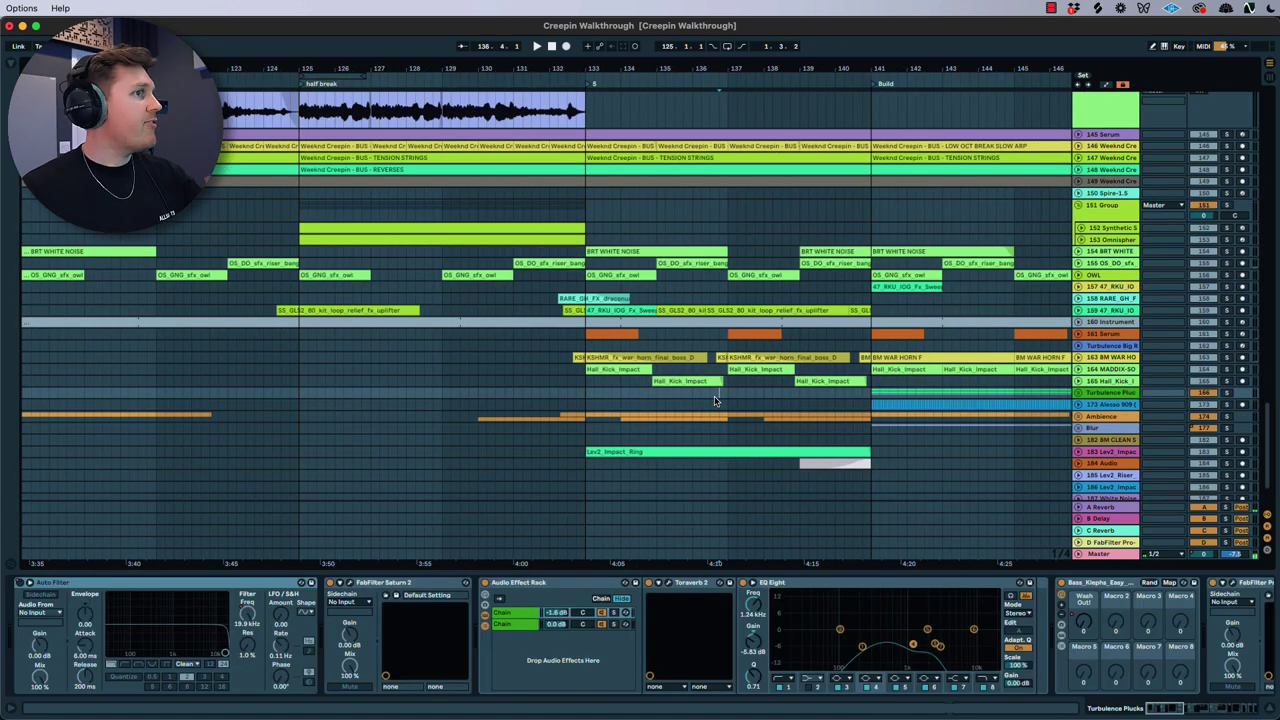
left_click(1110, 381)
left_click(1116, 252)
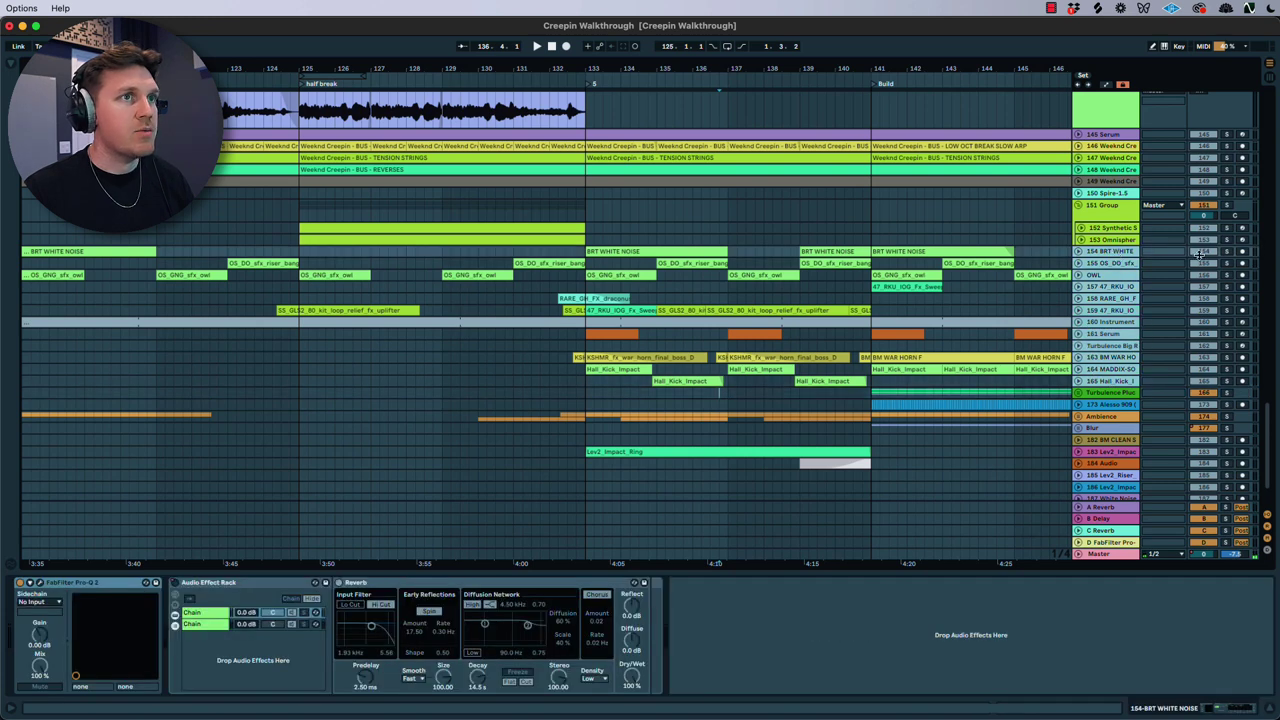
left_click(1226, 254)
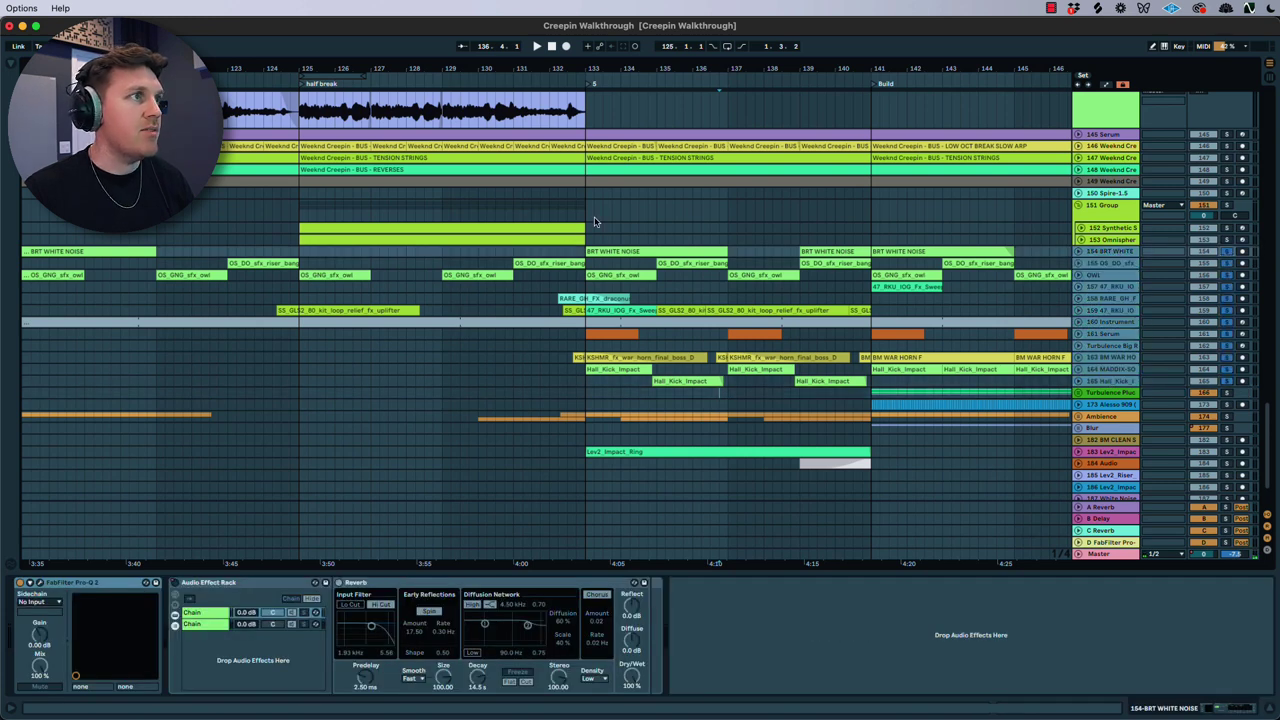
left_click(589, 218)
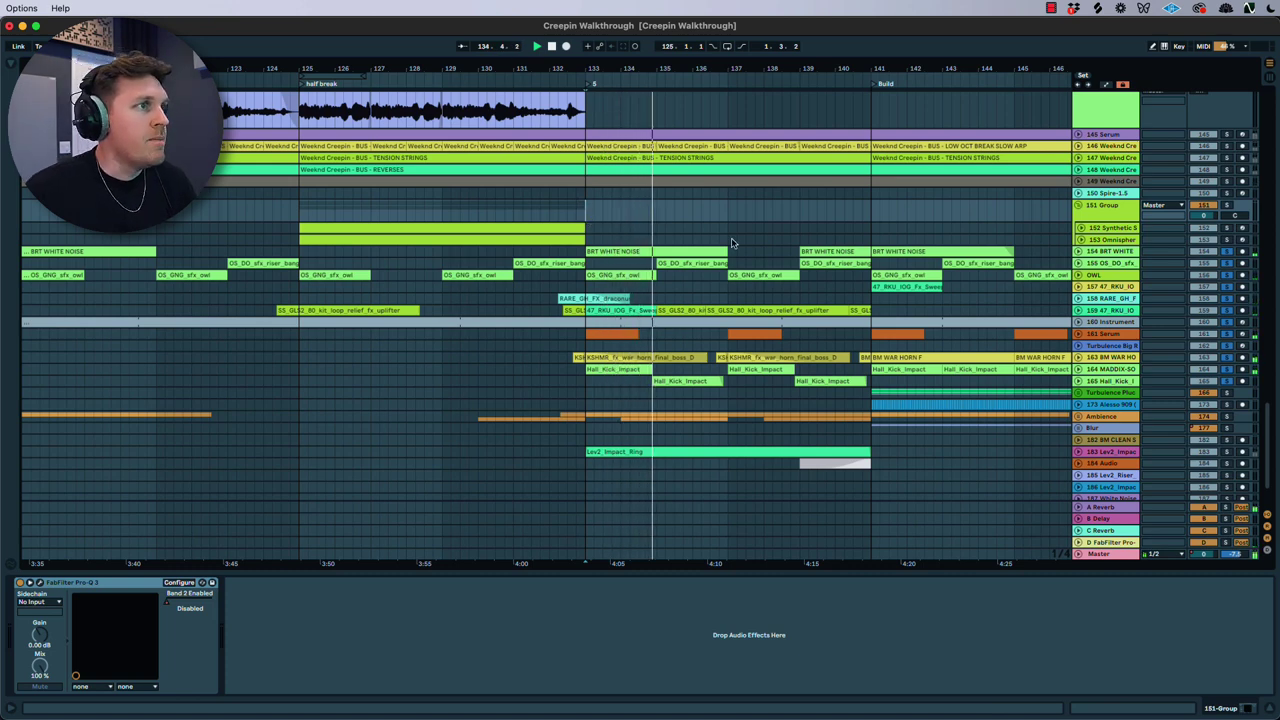
Look over the effects, drum and vocal tracks around the Build section that starts at bar 141.
scroll(733, 243, "up", 5)
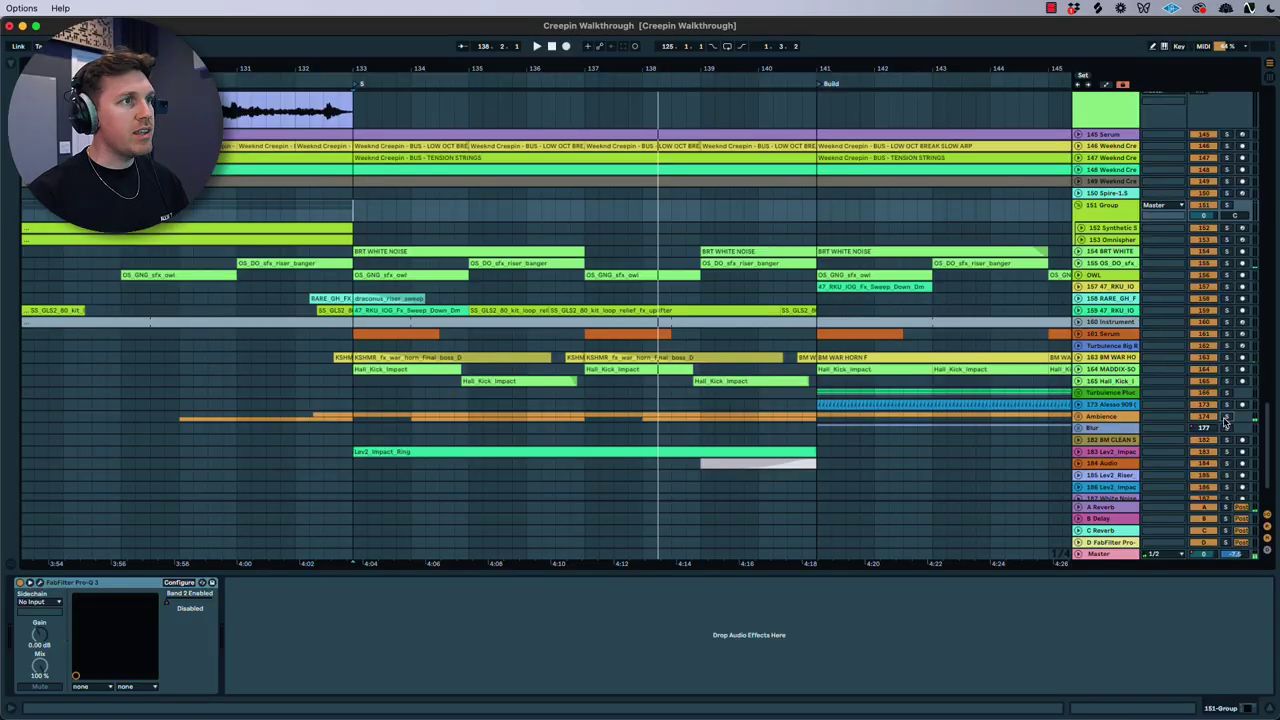
scroll(890, 383, "down", 5)
scroll(798, 289, "up", 5)
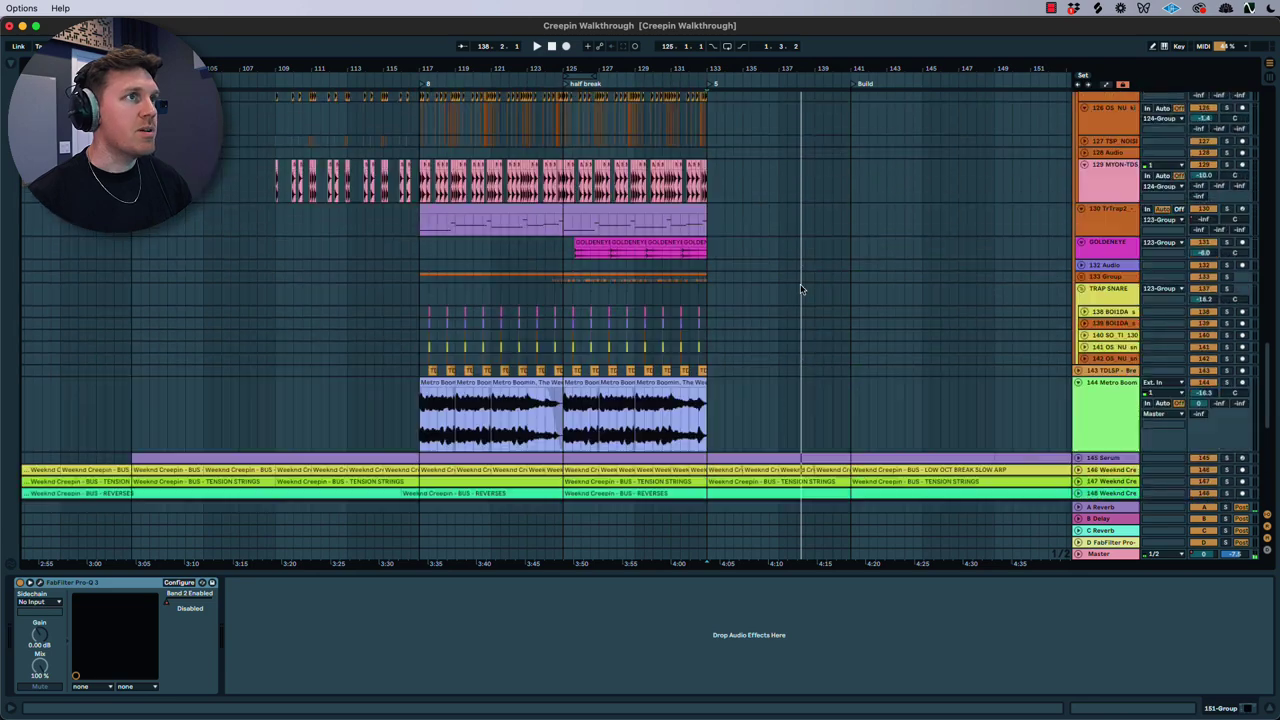
scroll(805, 292, "left", 3)
scroll(817, 296, "right", 5)
scroll(560, 288, "up", 10)
scroll(542, 304, "up", 4)
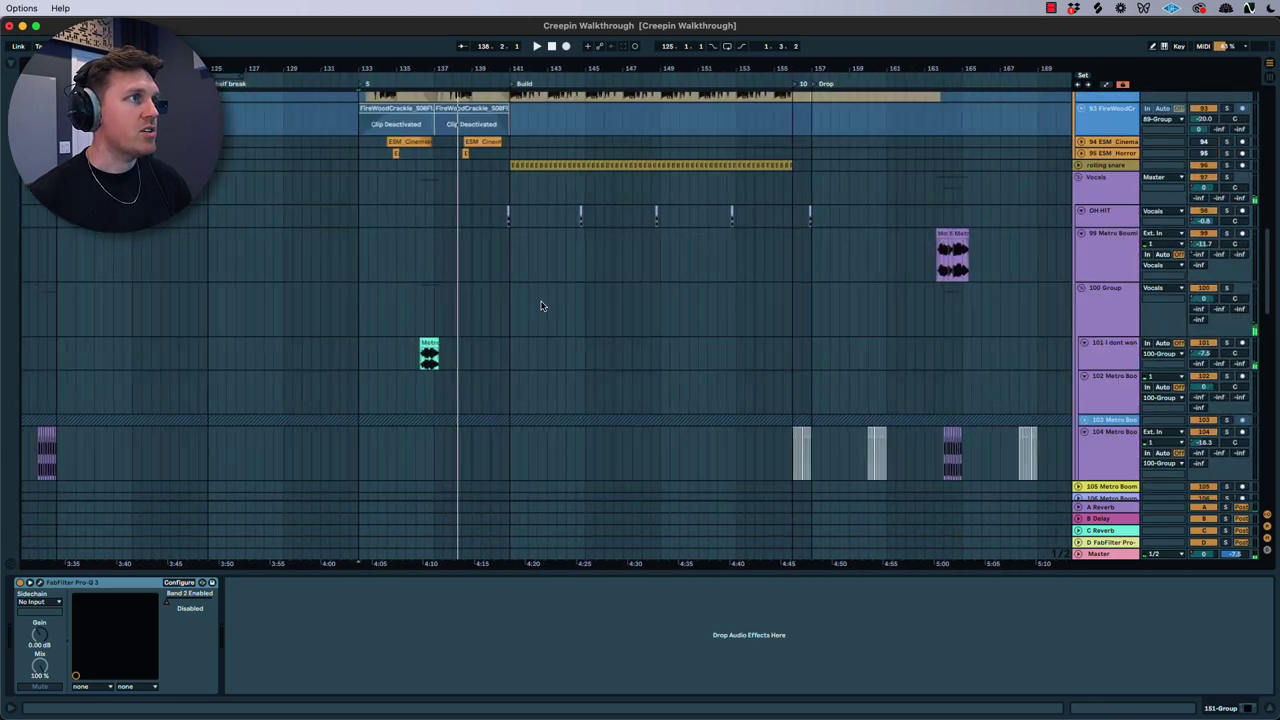
scroll(538, 298, "up", 5)
scroll(538, 298, "down", 15)
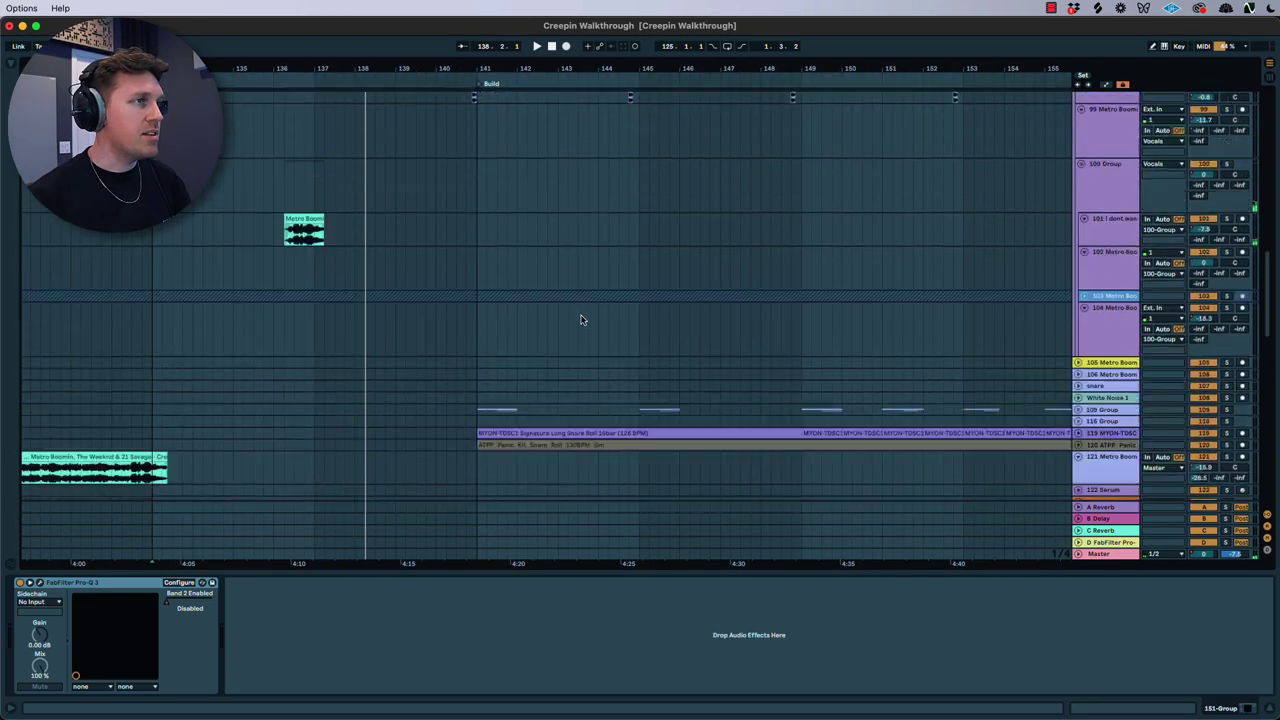
scroll(577, 319, "down", 3)
scroll(577, 319, "down", 4)
Select the Build section's clips from bar 141 down to the 92 ESM_Metal track, and look over the effects tracks below.
scroll(572, 293, "up", 15)
left_click_drag(566, 296, 694, 435)
scroll(650, 441, "up", 5)
scroll(650, 441, "down", 10)
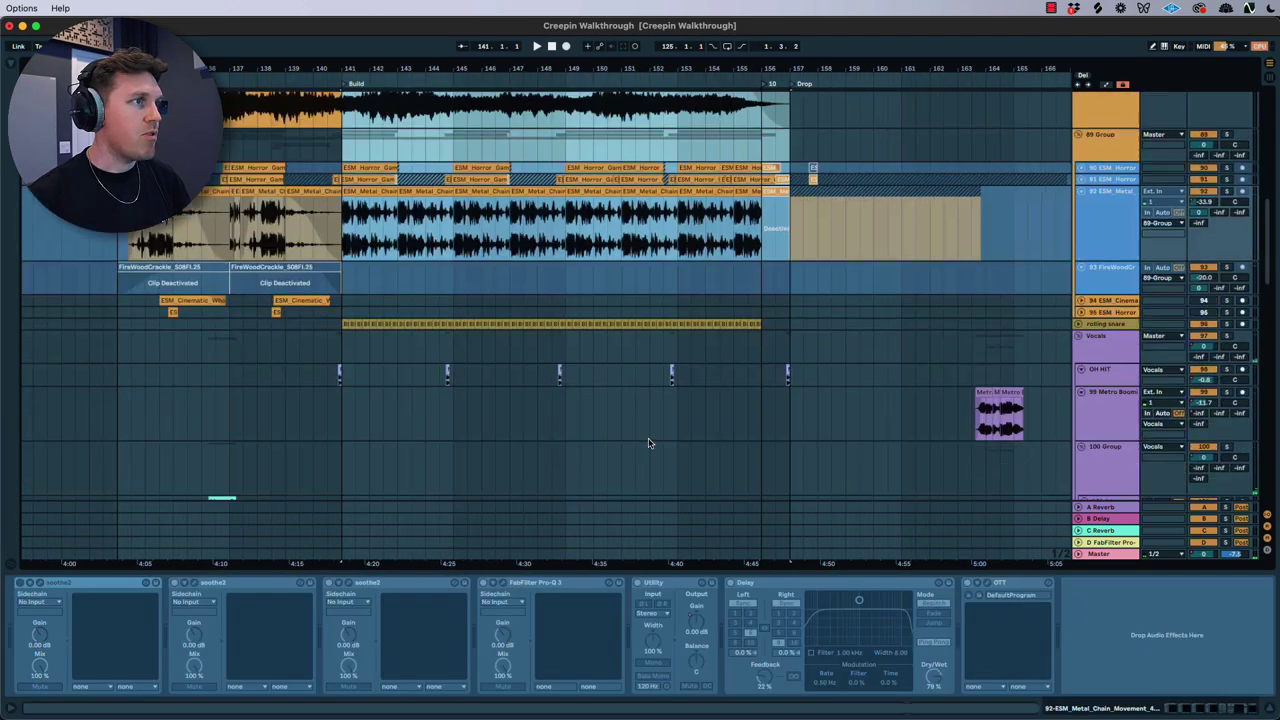
scroll(649, 440, "down", 15)
scroll(649, 440, "left", 3)
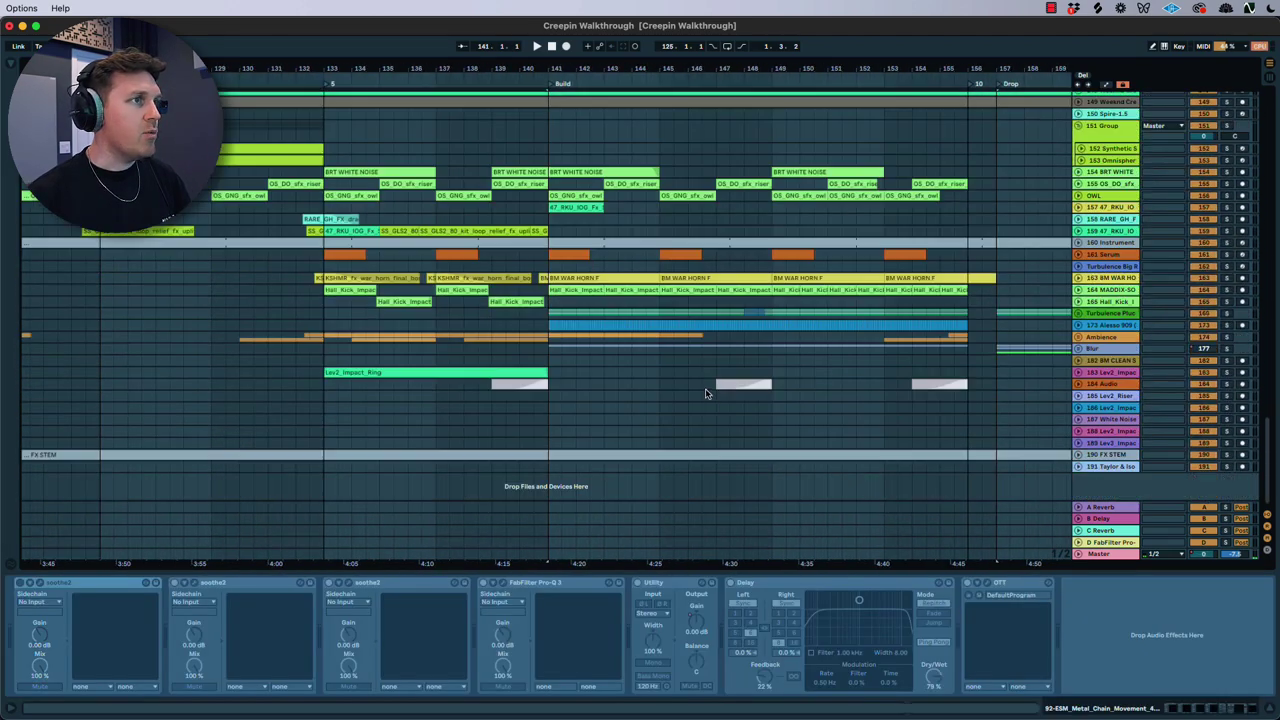
Unfold 109 Group, show its effects chain, and play it soloed from the start of the Build at bar 141.
scroll(710, 393, "up", 15)
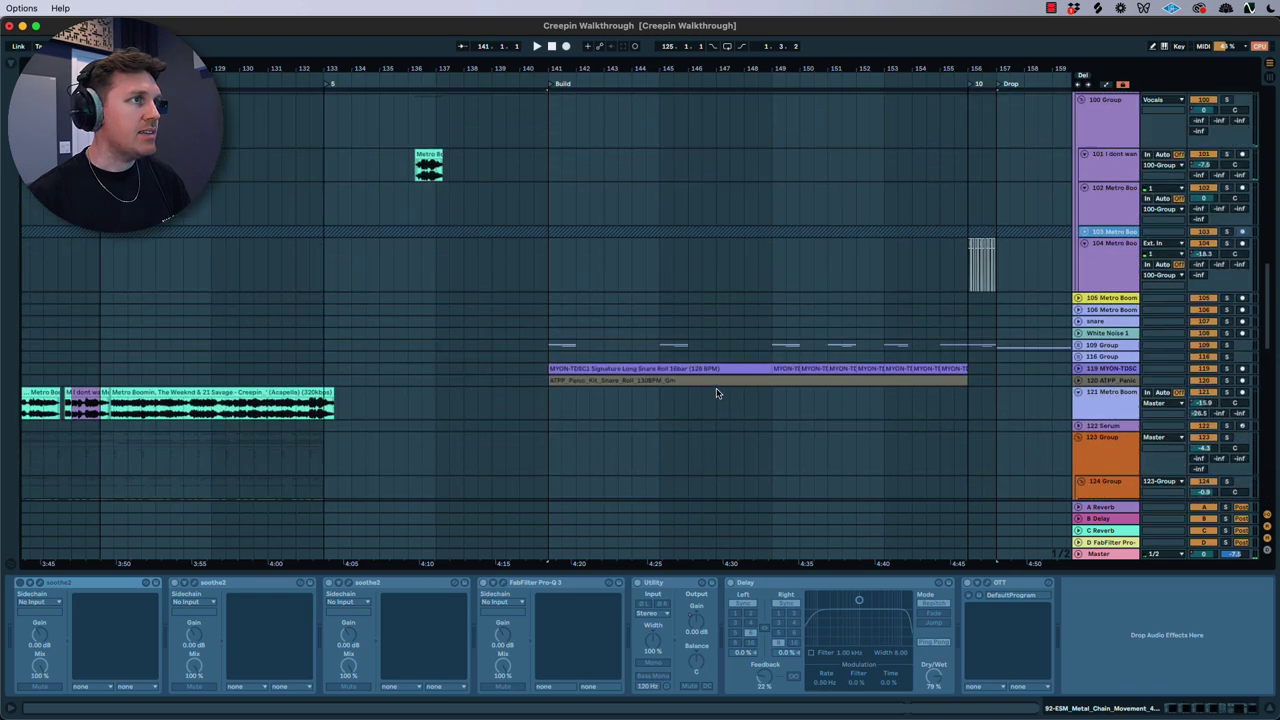
left_click(1078, 345)
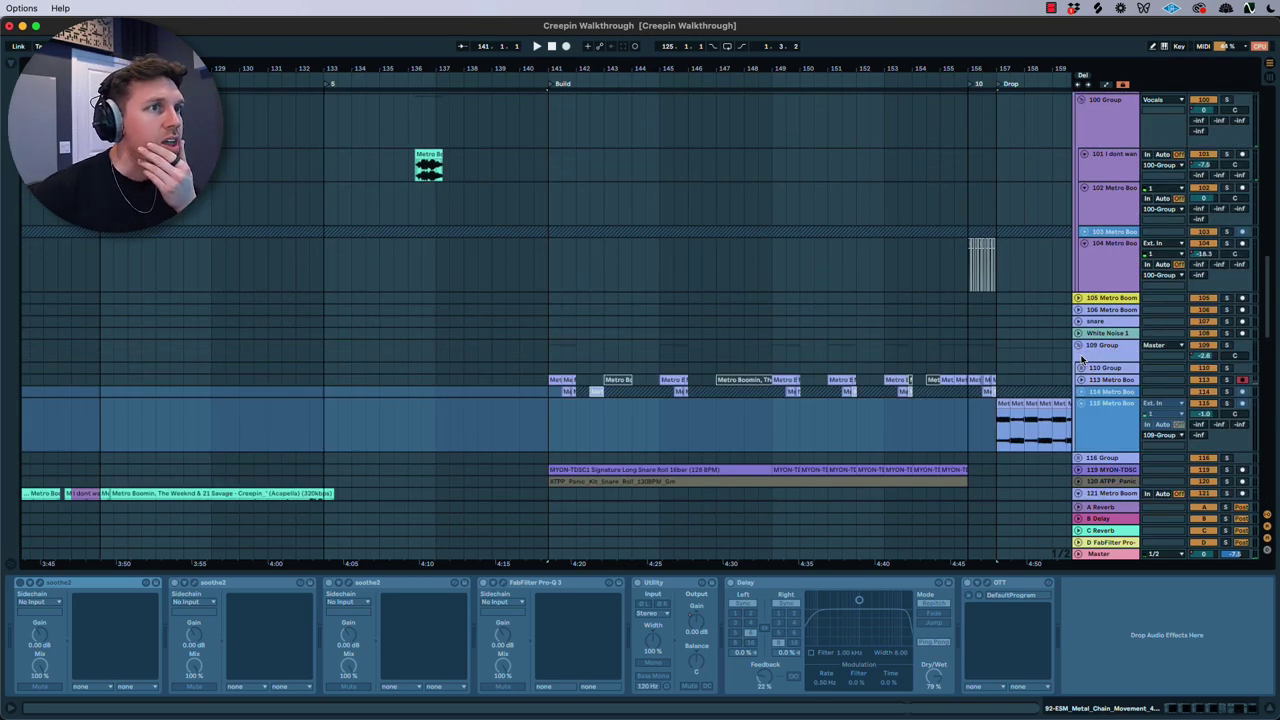
left_click(1084, 359)
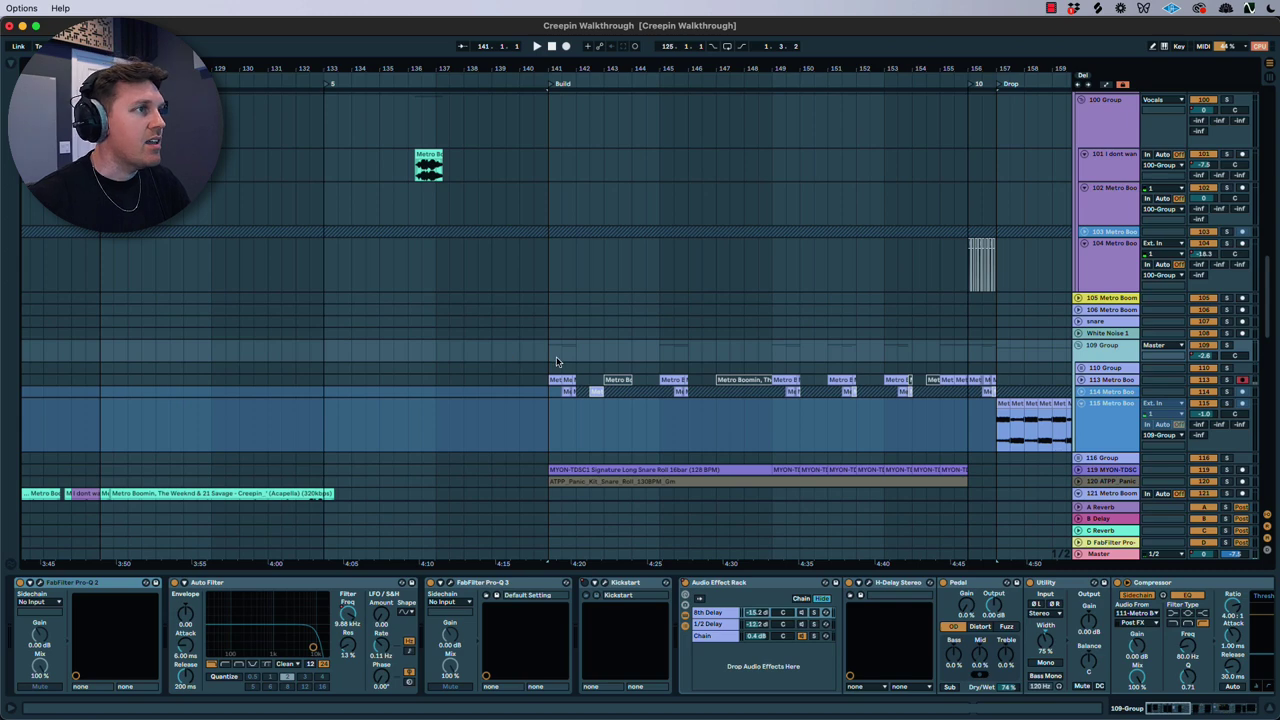
scroll(557, 362, "up", 5)
scroll(563, 356, "up", 2)
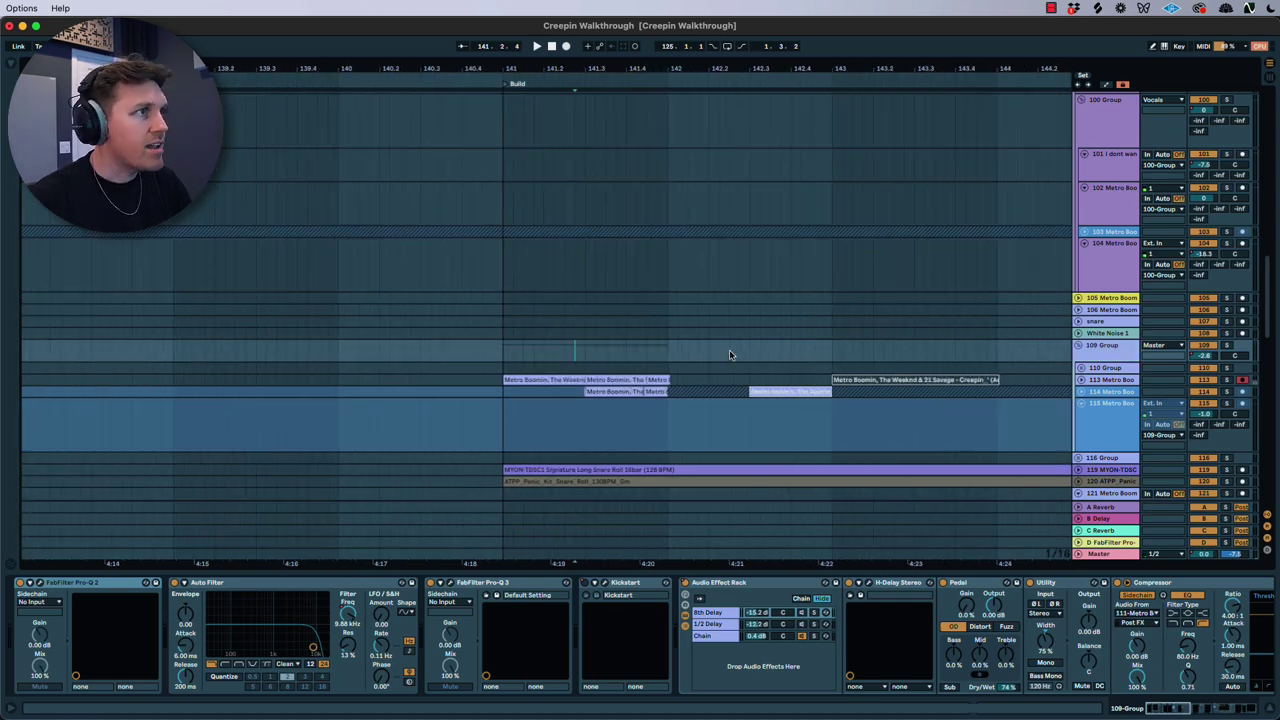
key("space")
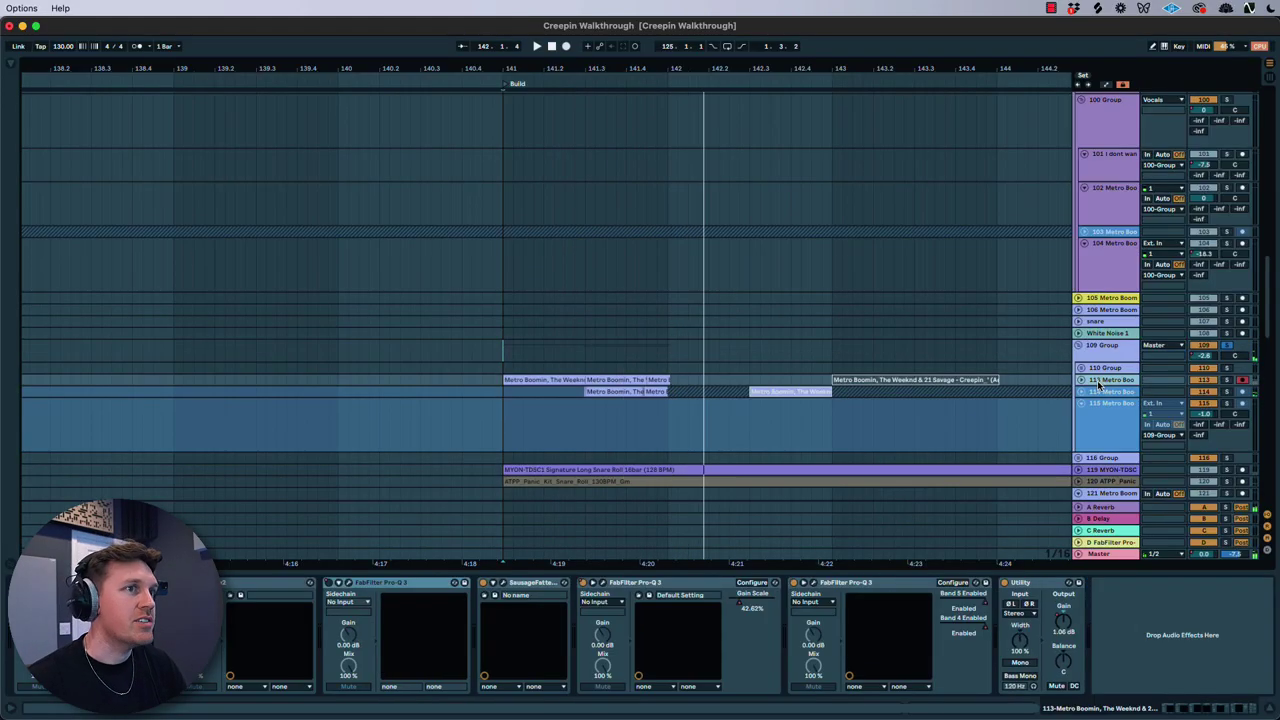
Unfold vocal track 113 inside 109 Group, show its effects chain, and play it soloed from bar 141.
left_click(1098, 391)
left_click(1094, 381)
left_click(1079, 380)
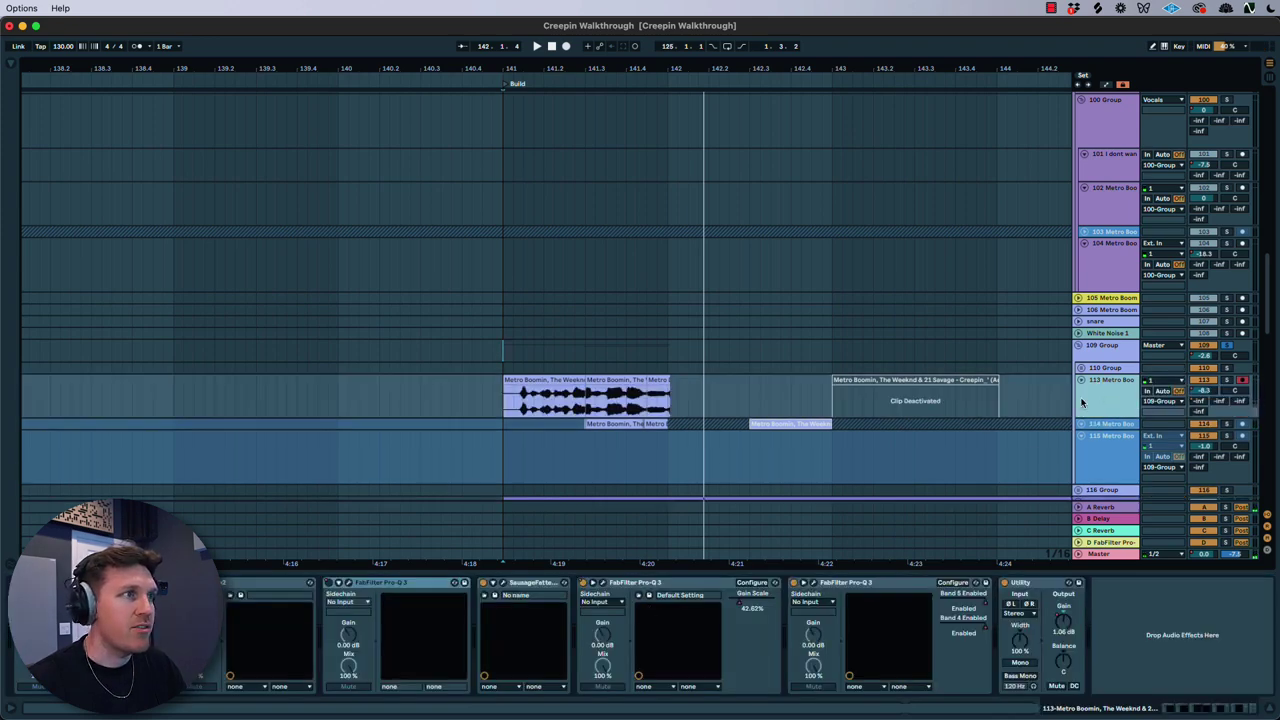
key("space")
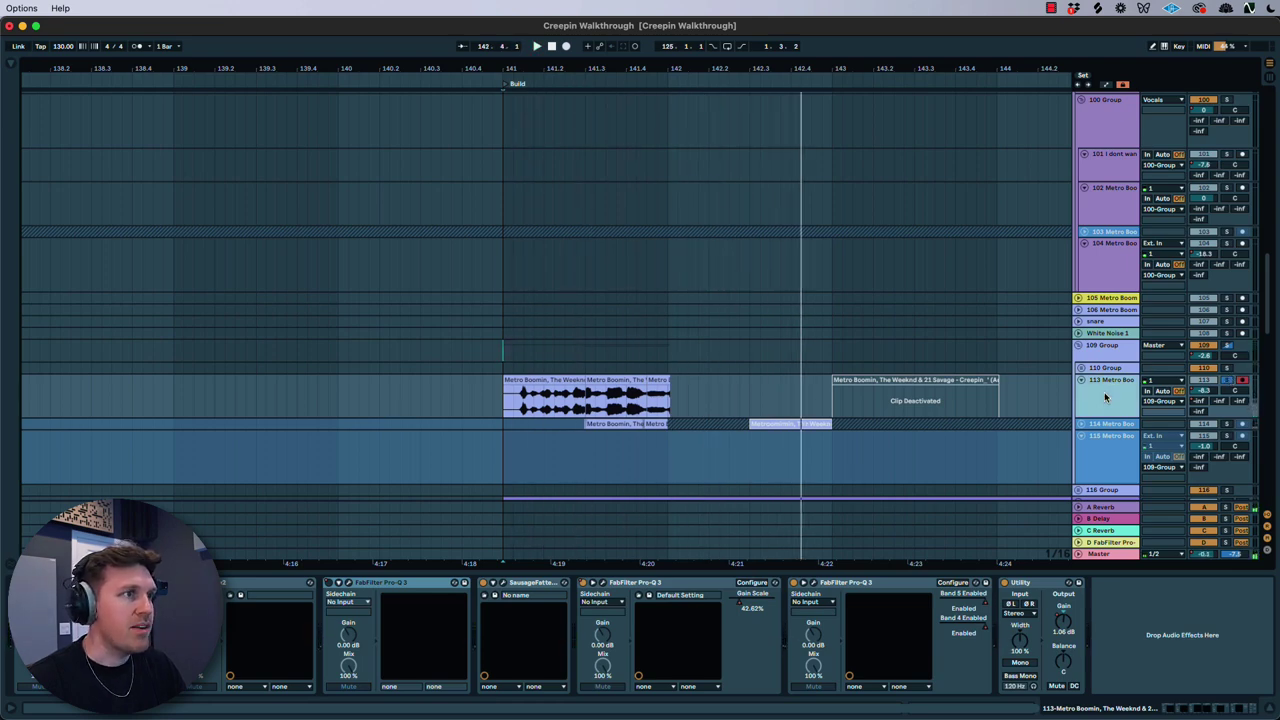
Unfold and unfreeze vocal track 114, solo it, and open its H-Delay Stereo plug-in.
left_click(1107, 424)
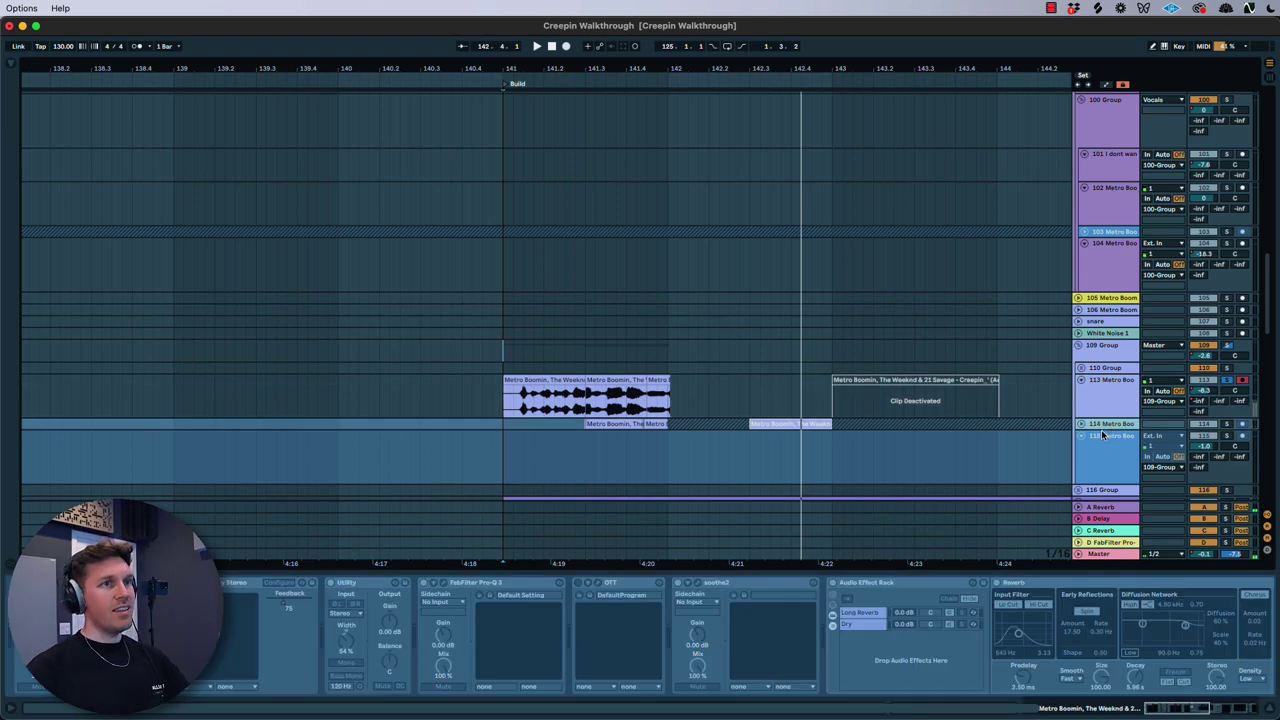
left_click_drag(1097, 429, 1100, 461)
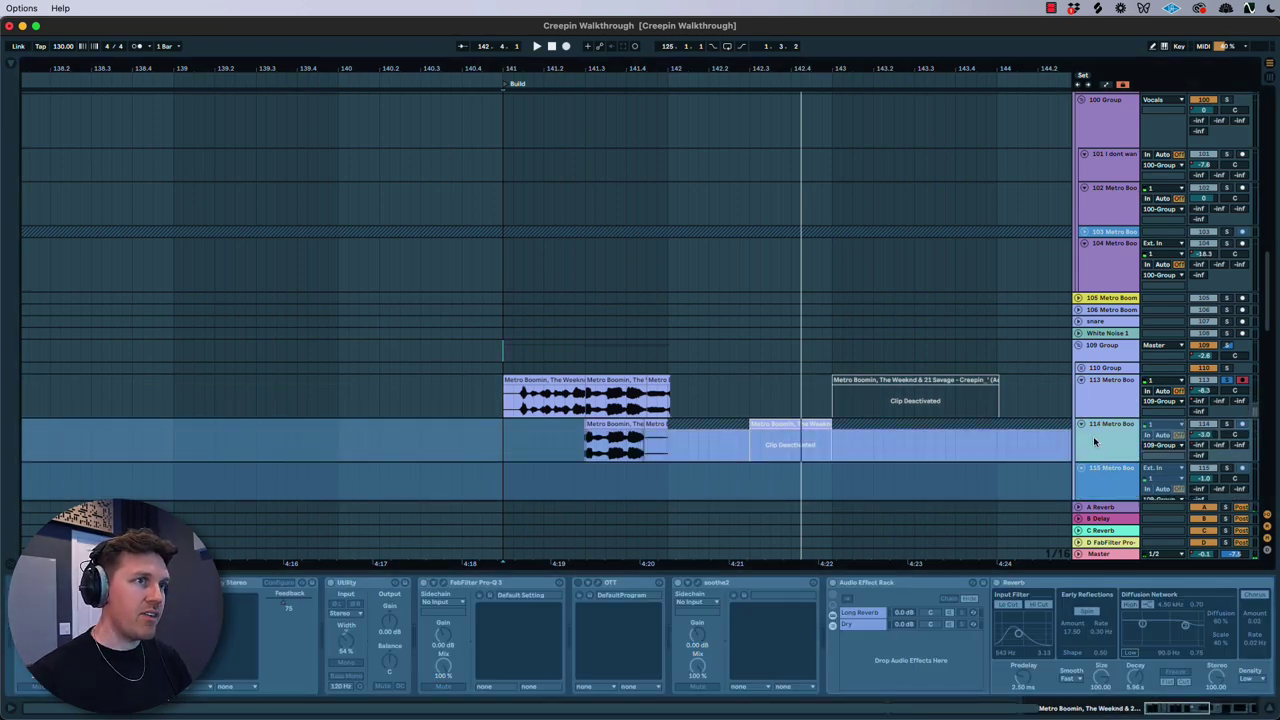
right_click(1100, 440)
left_click(1154, 226)
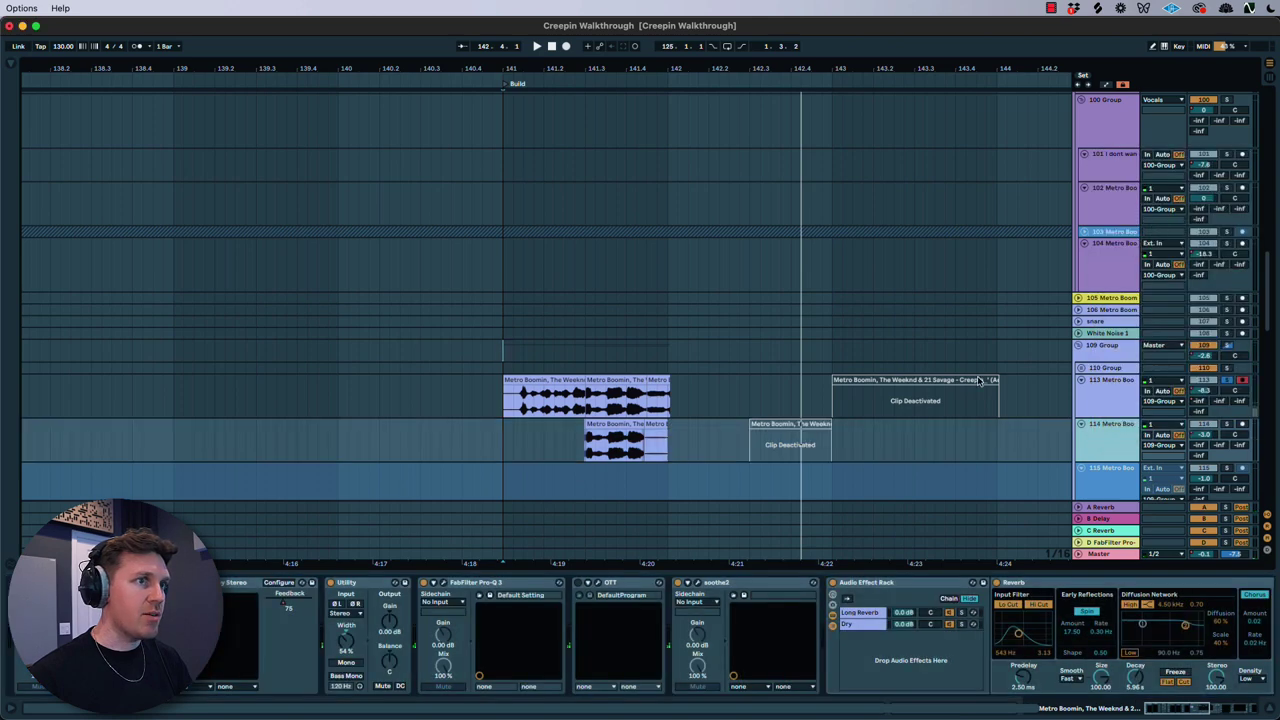
left_click(1229, 425)
left_click(1229, 425)
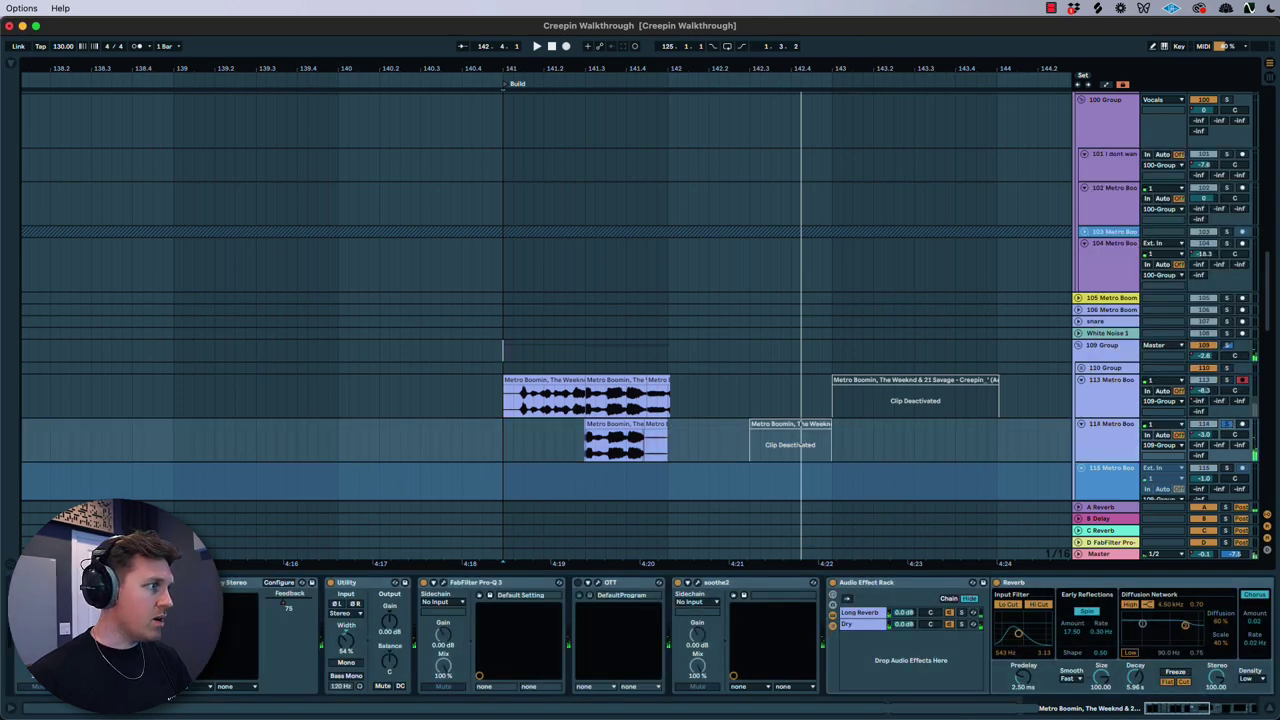
left_click(193, 583)
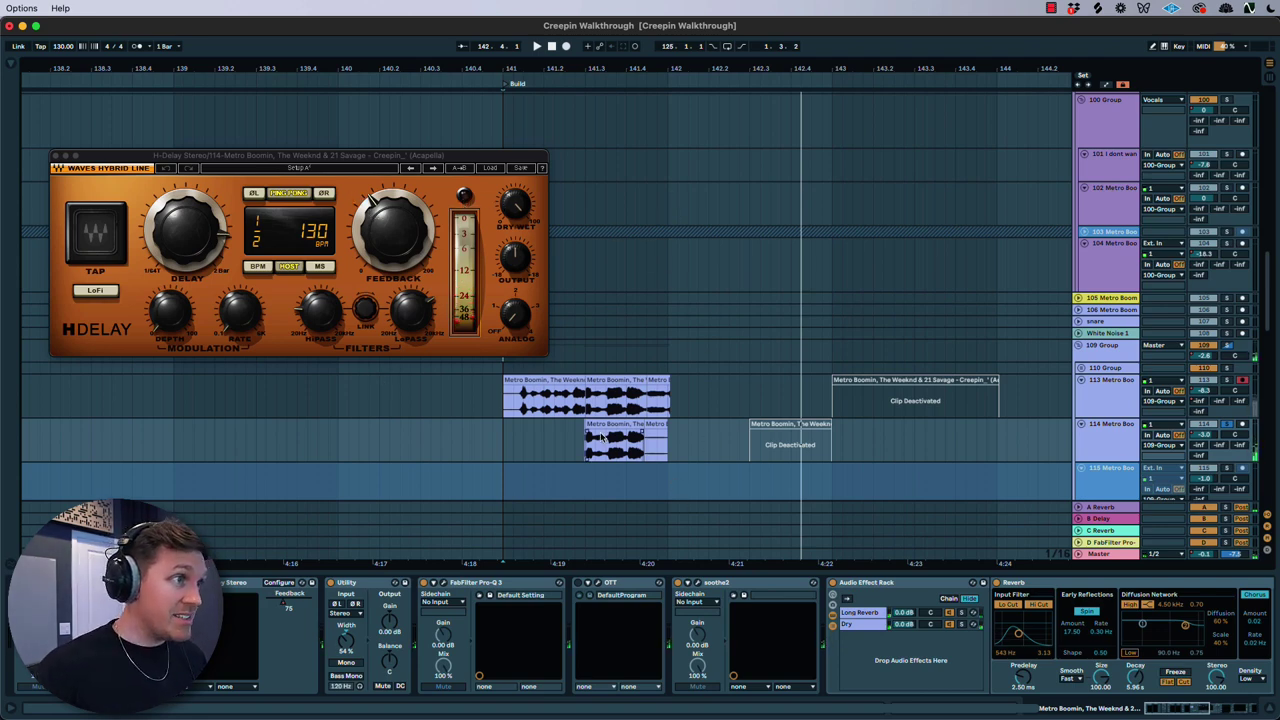
Compare the overlapping vocal clips on tracks 113 and 114 between bars 141.3 and 142, and play the track 114 clip soloed.
left_click(589, 407)
left_click_drag(587, 409, 675, 409)
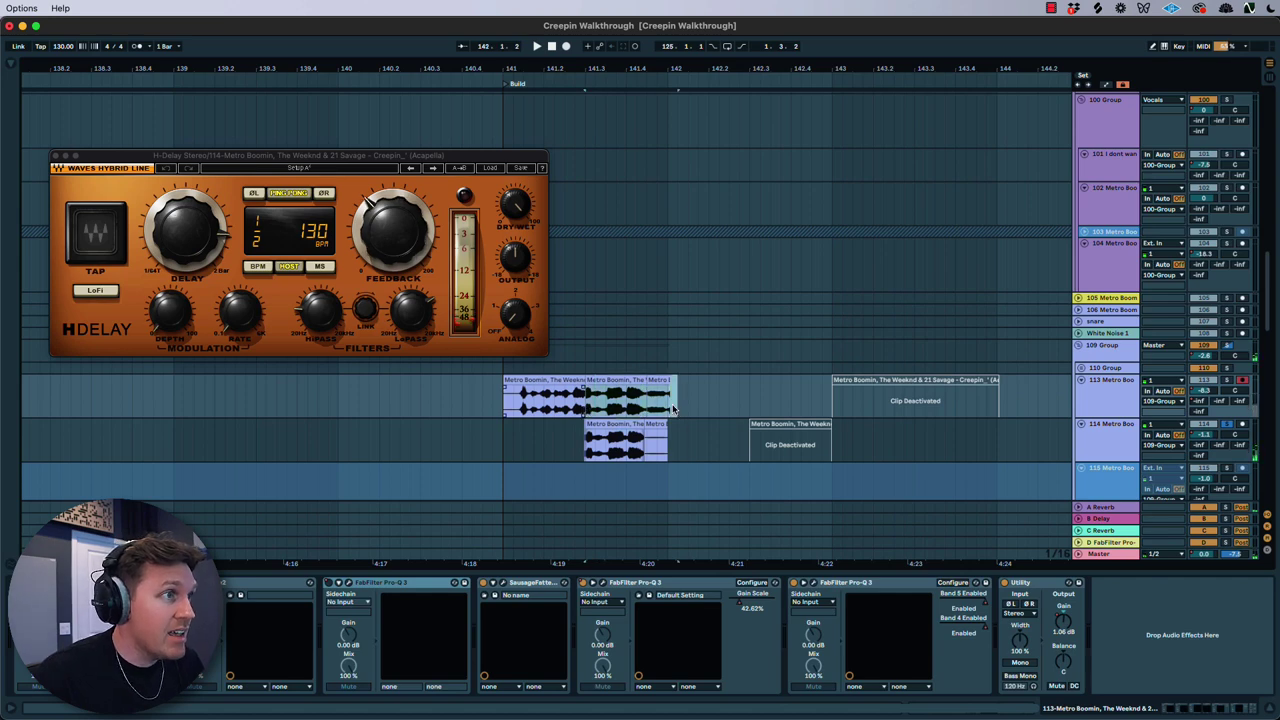
scroll(645, 408, "up", 5)
left_click_drag(548, 402, 736, 399)
left_click(545, 456)
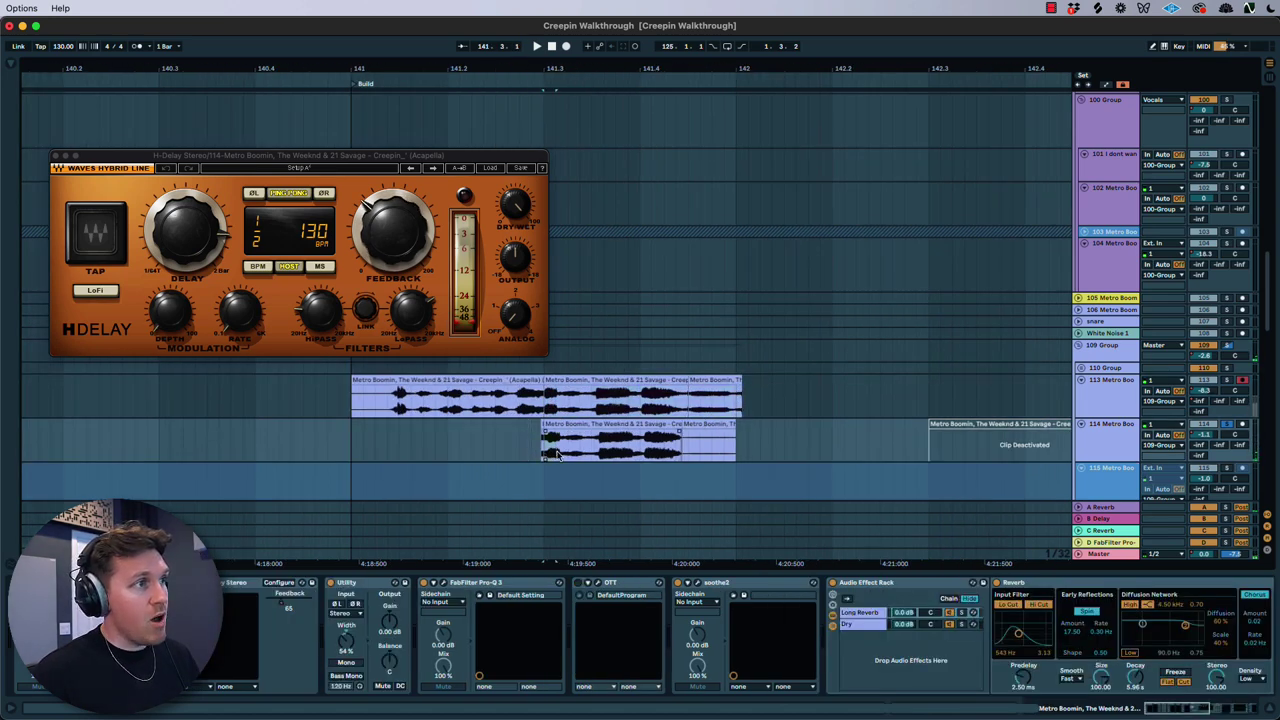
left_click_drag(545, 456, 732, 456)
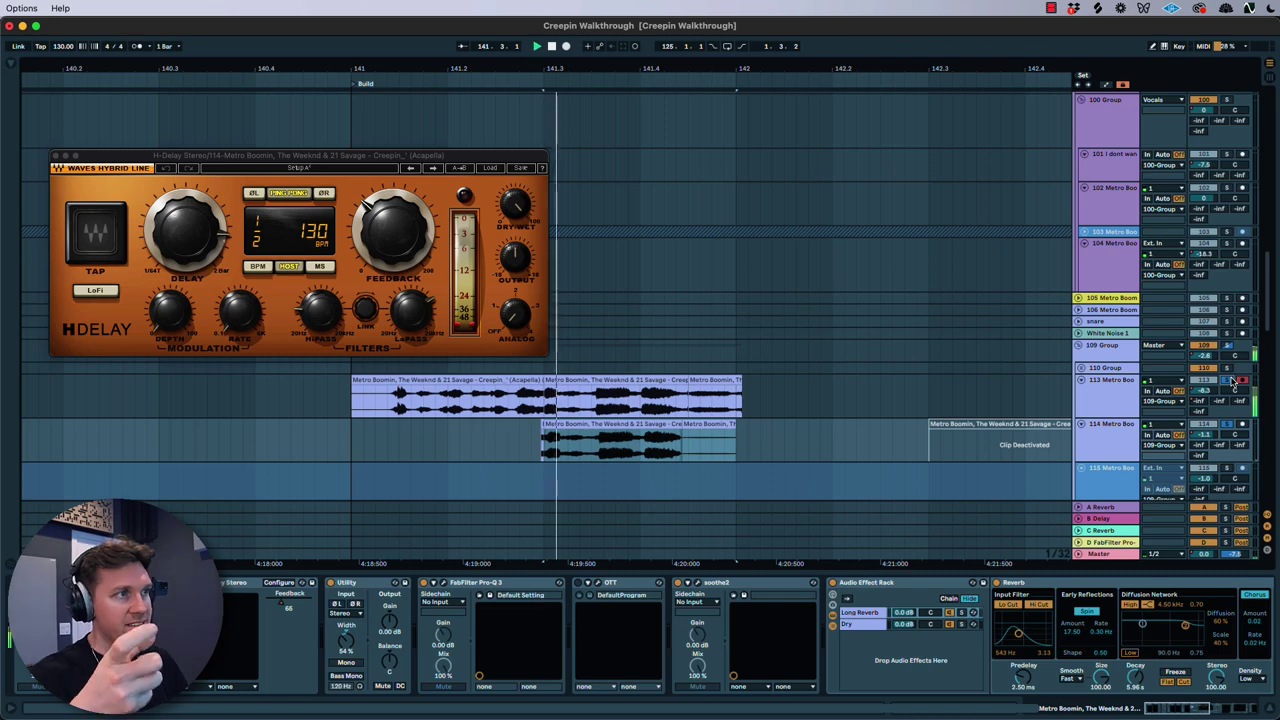
key("space")
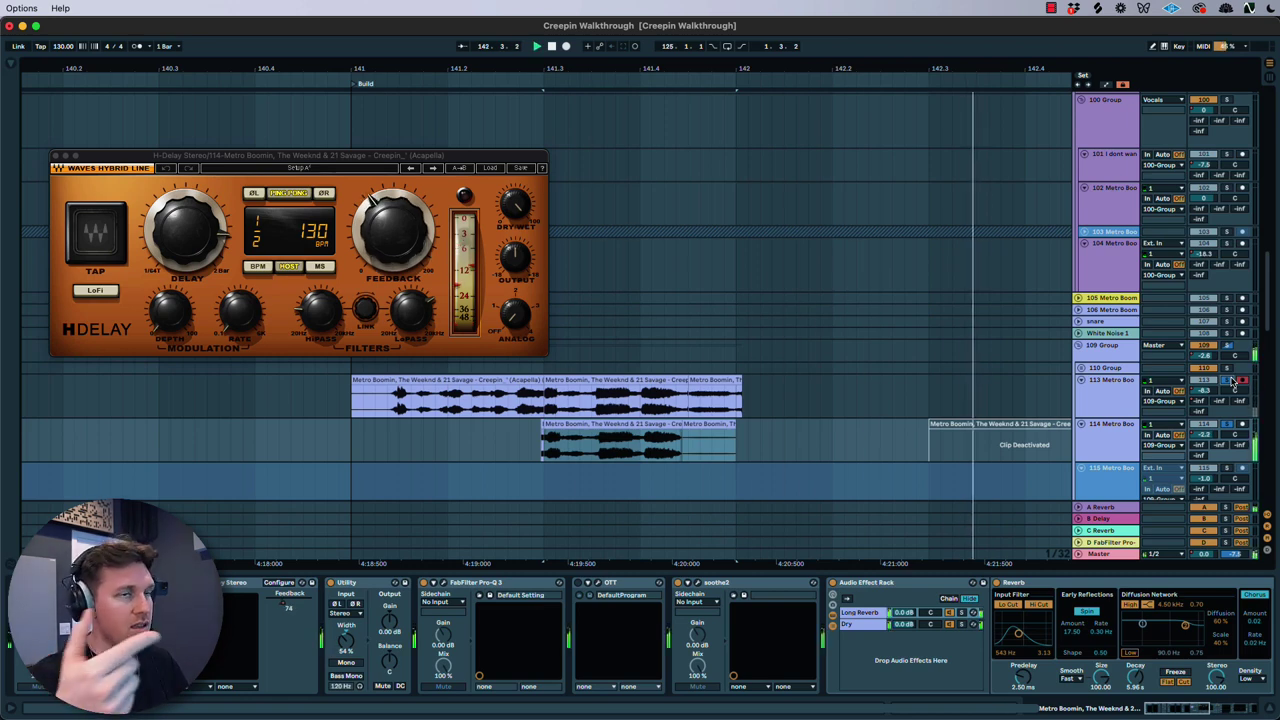
left_click(540, 447)
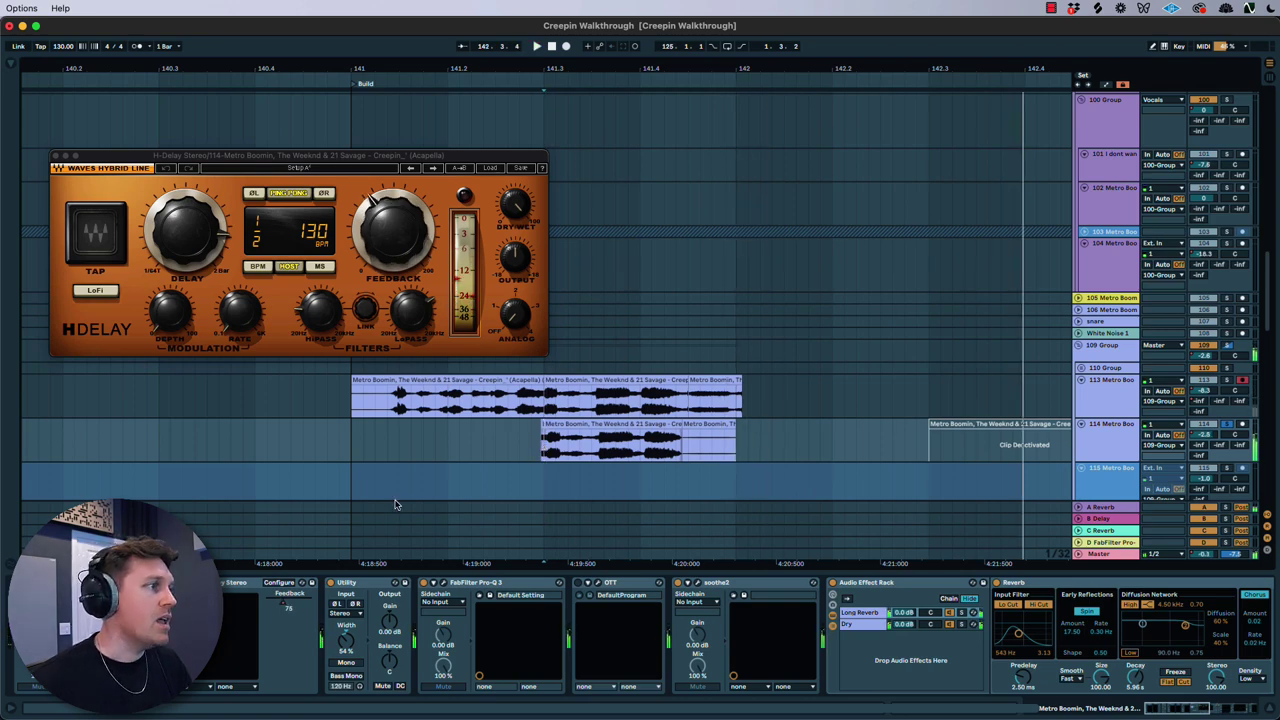
Freeze vocal track 114 again.
scroll(377, 523, "down", 4)
key("a")
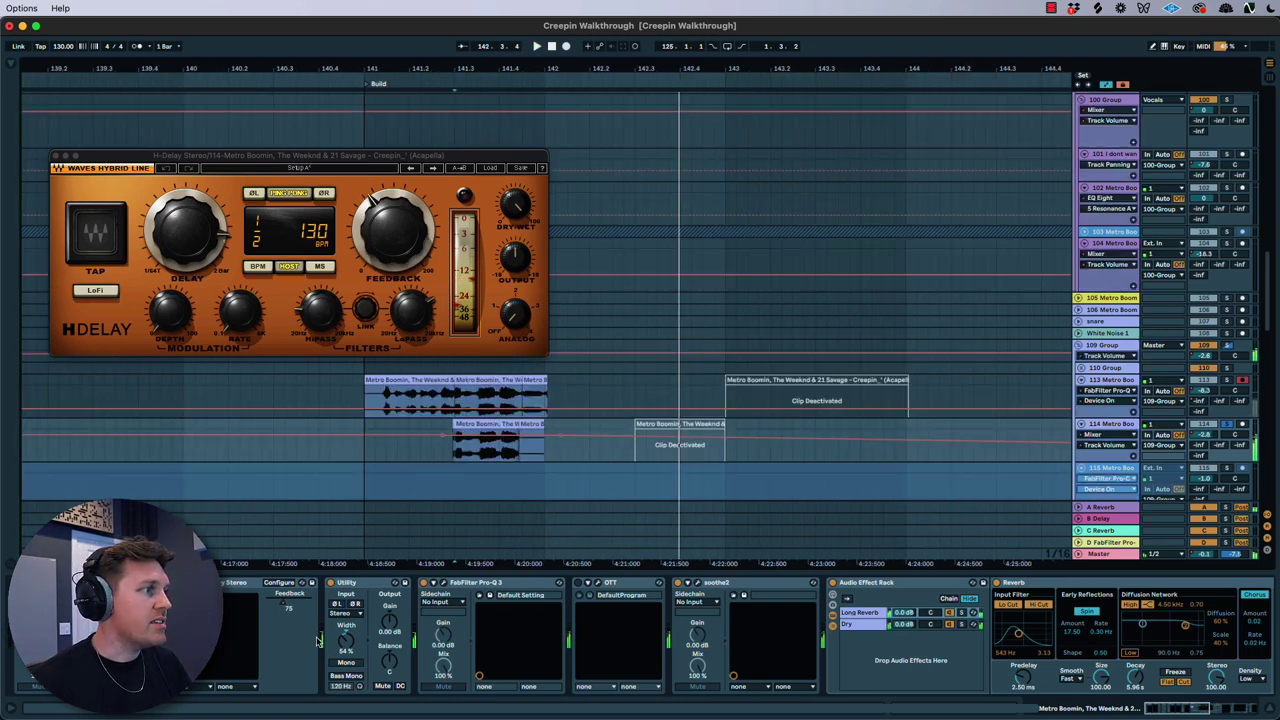
left_click(308, 469)
left_click(1095, 443)
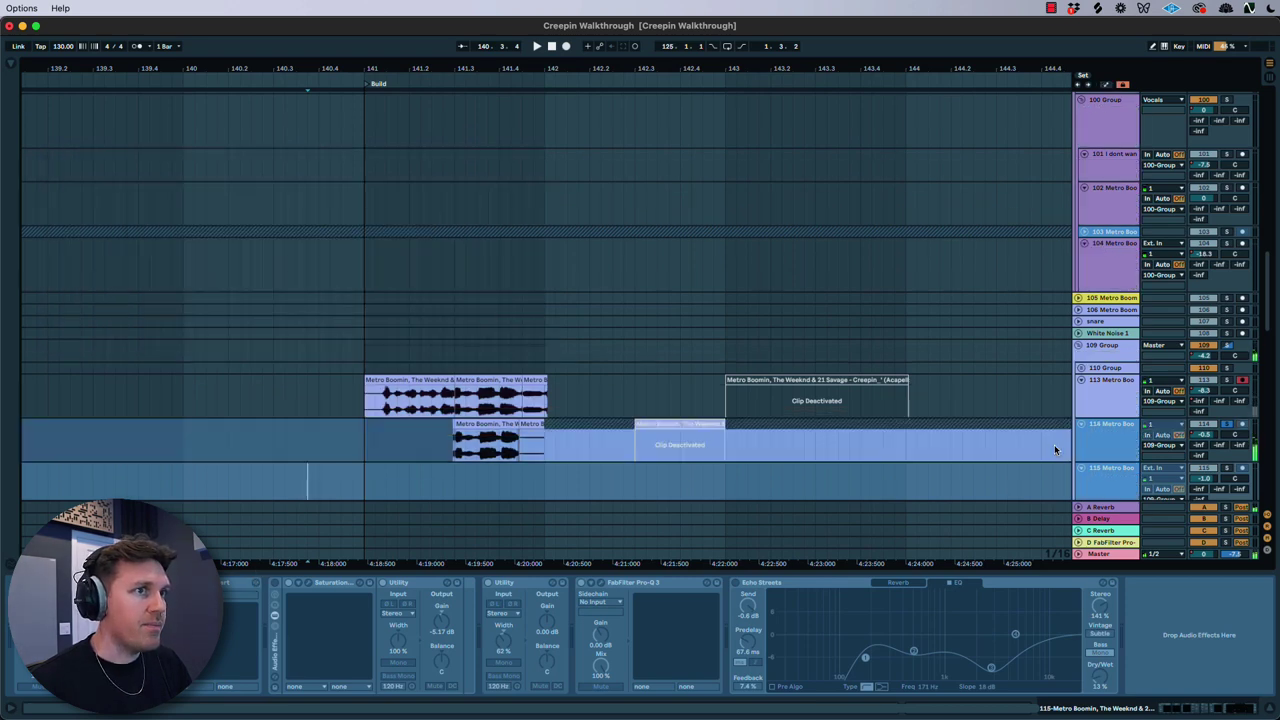
scroll(1095, 443, "down", 5)
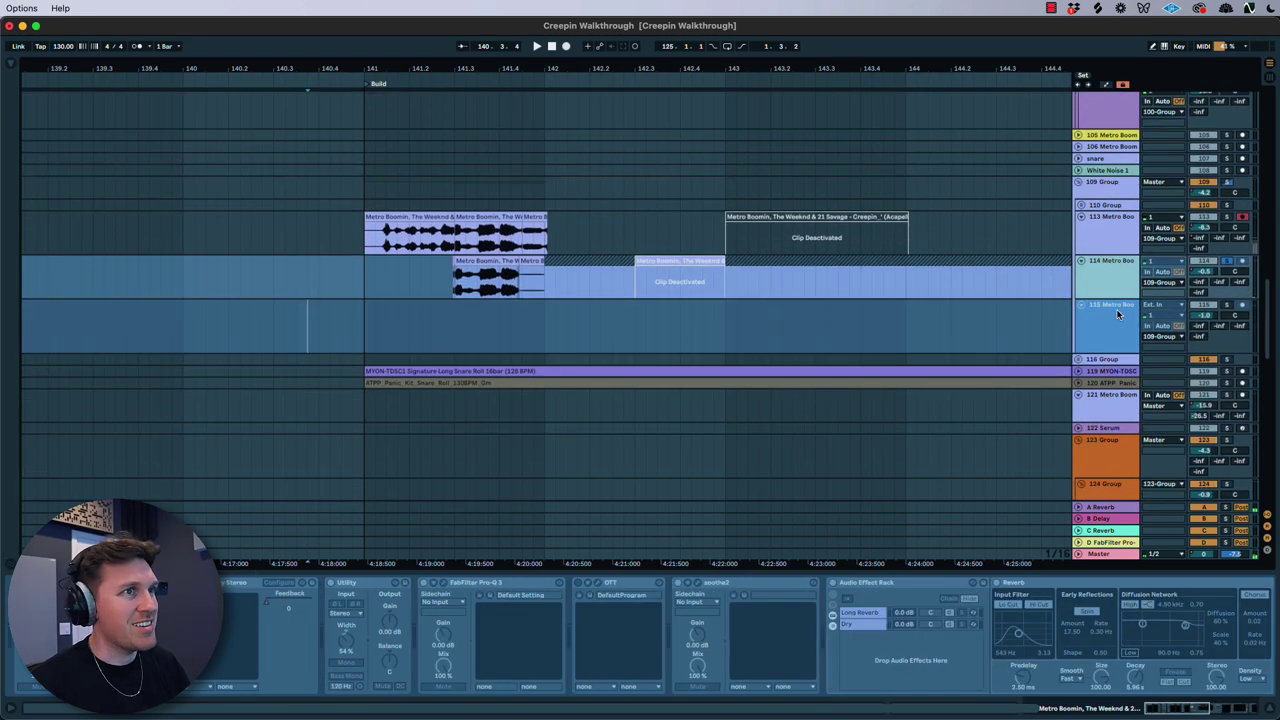
Show the H-Delay Stereo Feedback automation on track 114, enlarge the track, and examine the curve across the Build.
key("a")
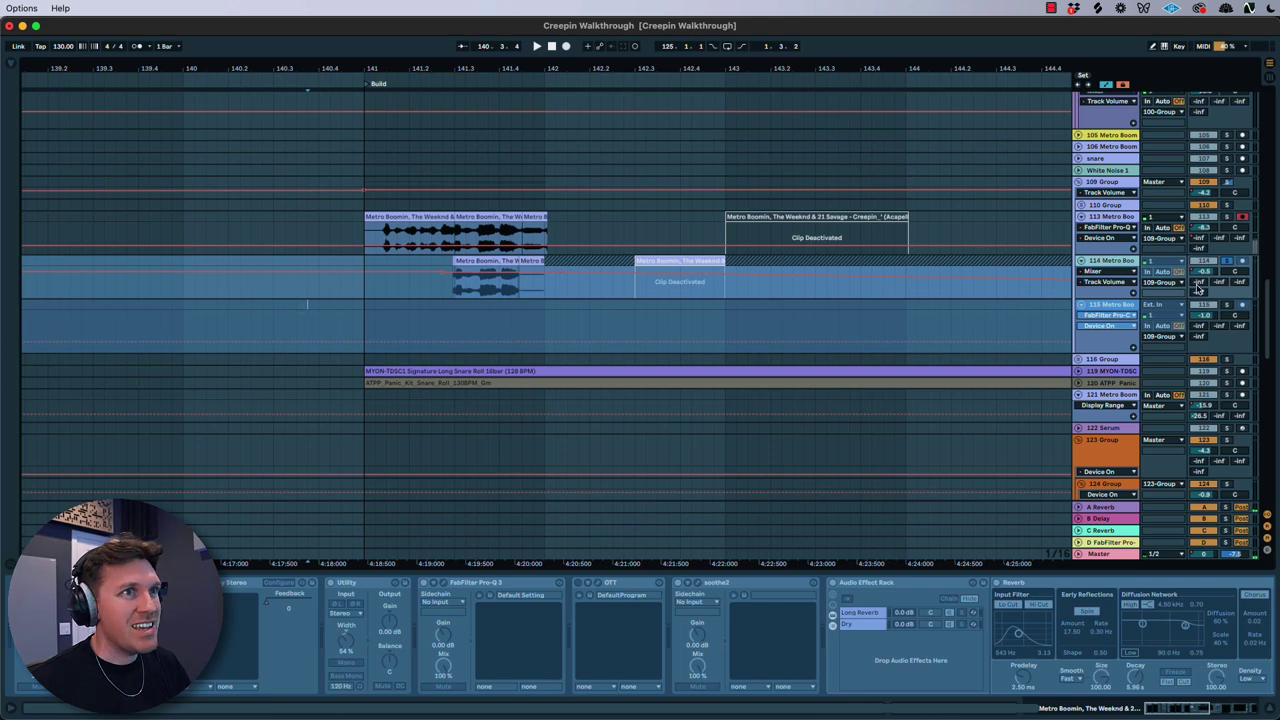
left_click(1121, 272)
left_click(1102, 300)
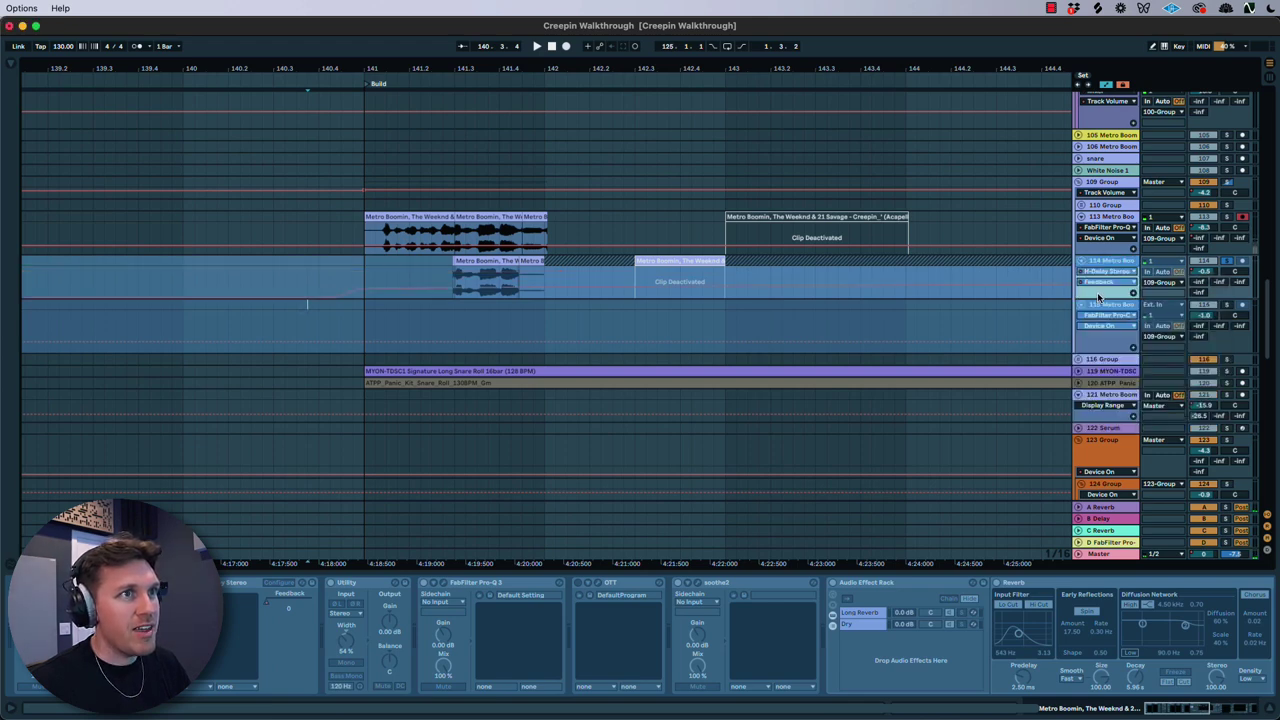
left_click_drag(1092, 298, 1093, 404)
scroll(531, 380, "down", 5)
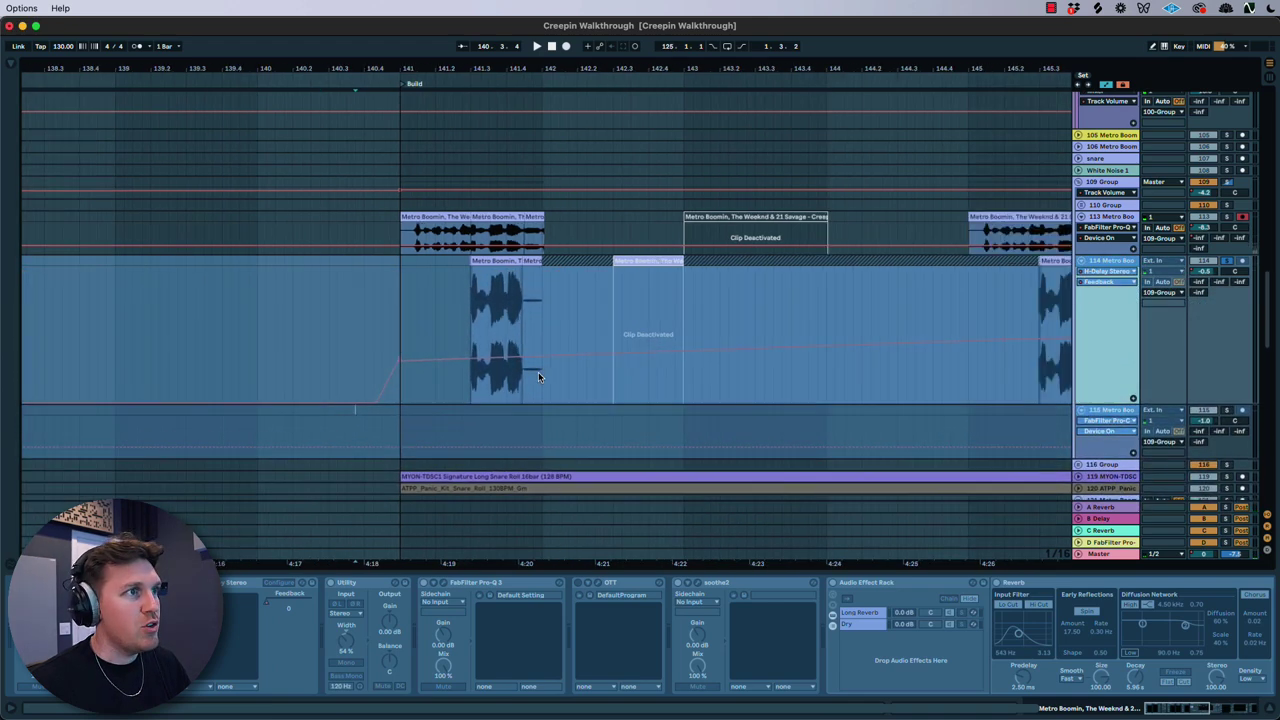
scroll(530, 380, "down", 5)
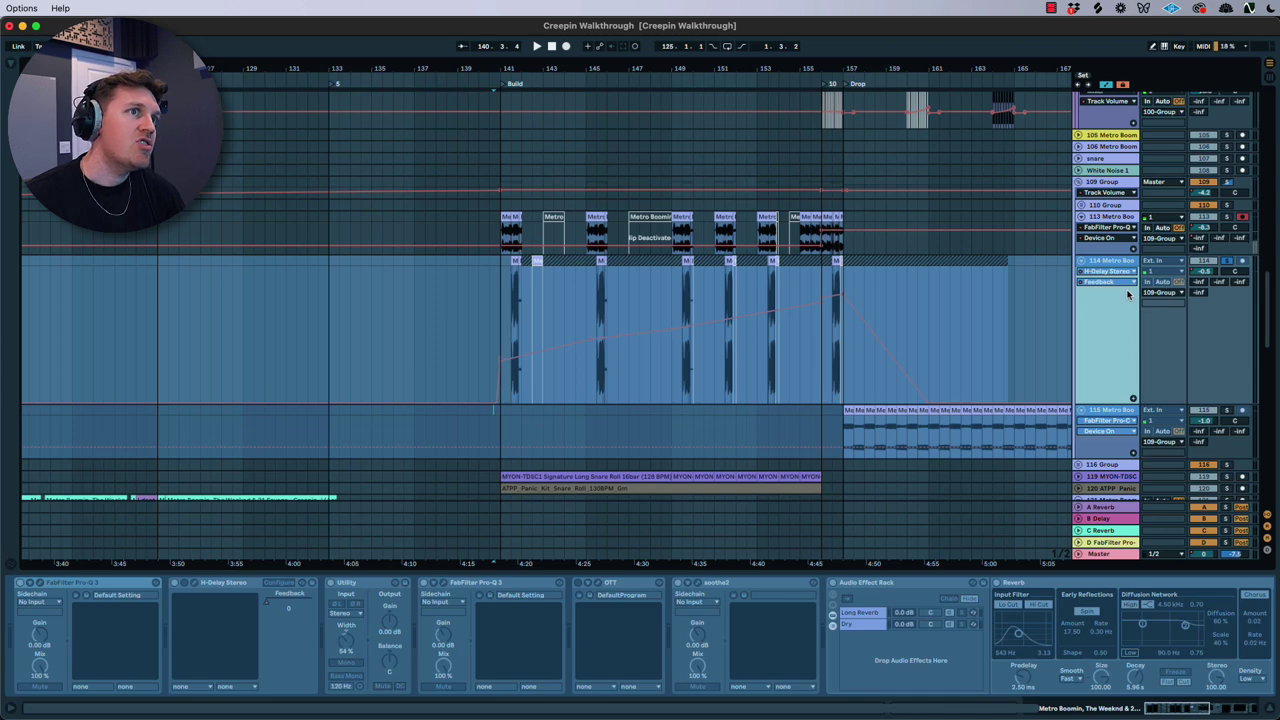
Switch track 114's automation lane to the mixer's Track Volume and play 109 Group from bar 154 into the Drop.
left_click(1128, 284)
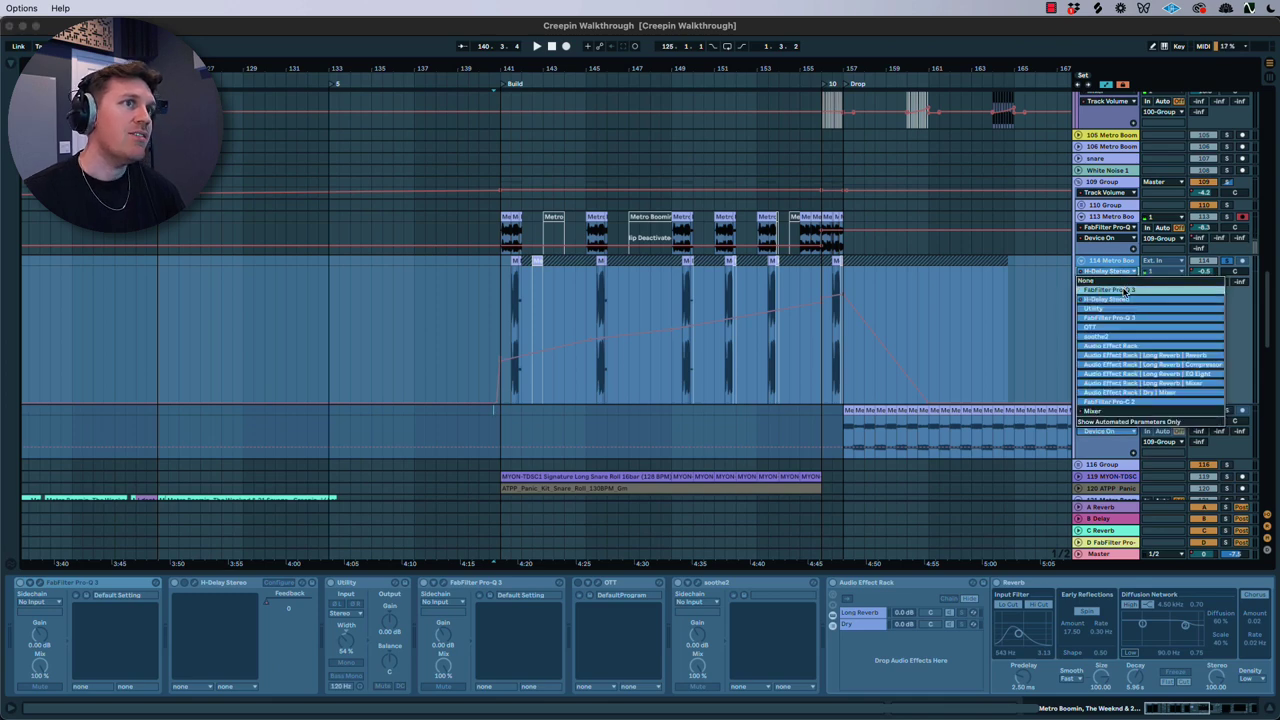
left_click(1106, 411)
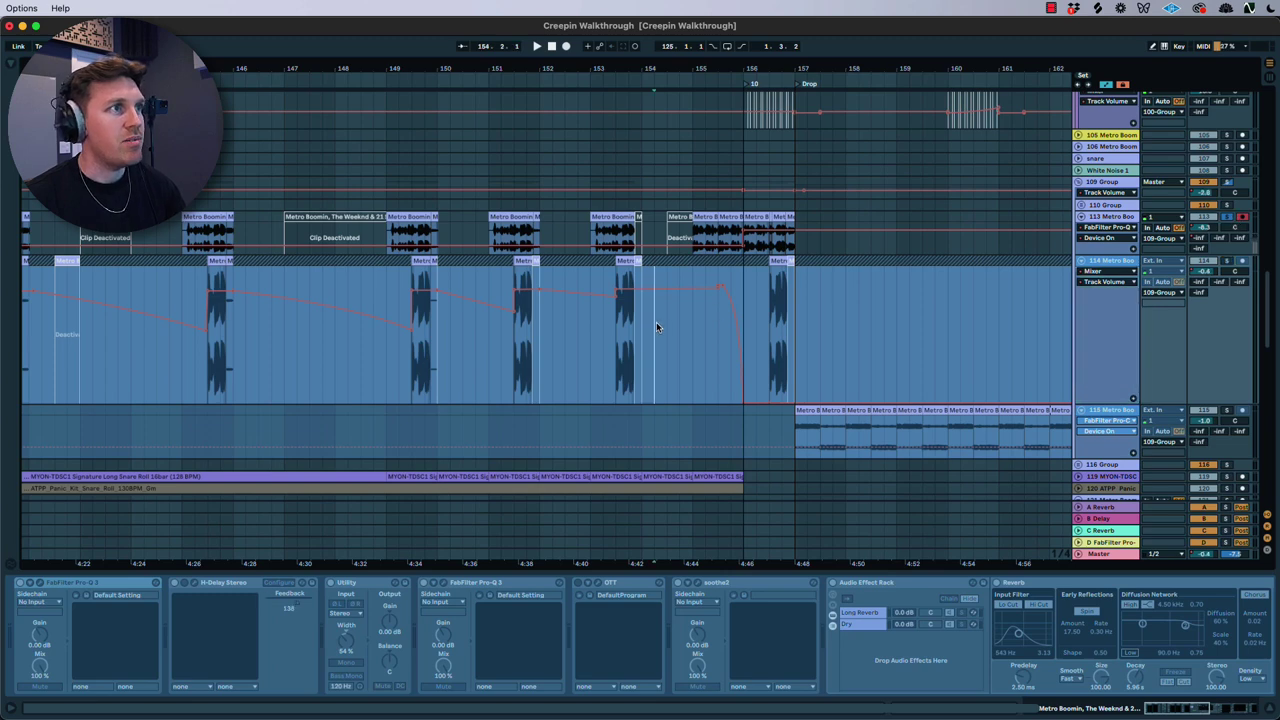
key("space")
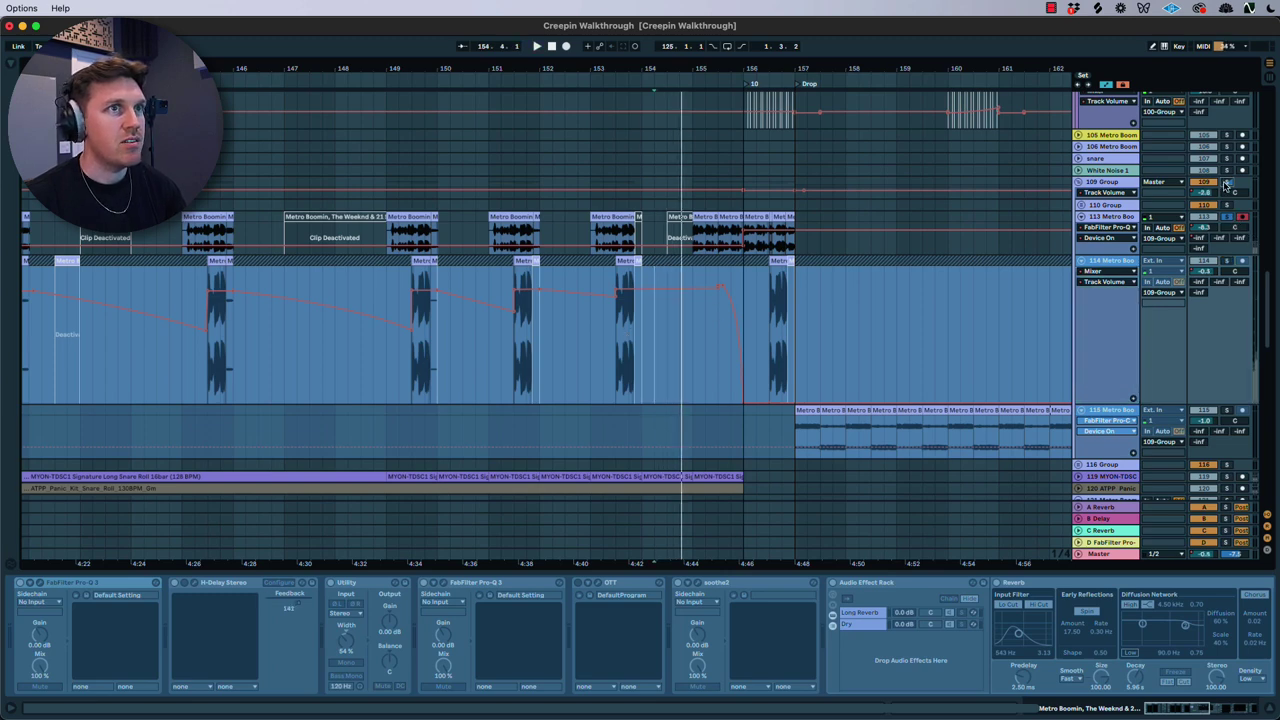
key("space")
scroll(654, 210, "up", 4)
scroll(691, 217, "right", 3)
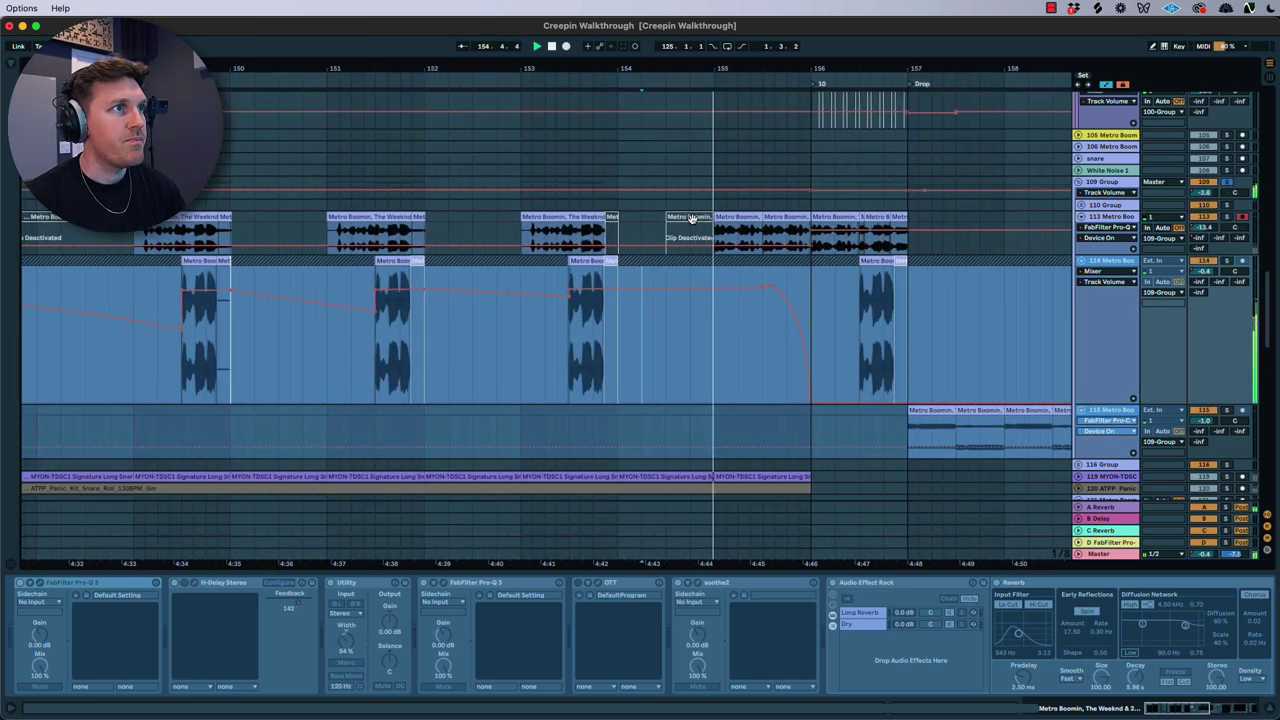
scroll(771, 280, "up", 3)
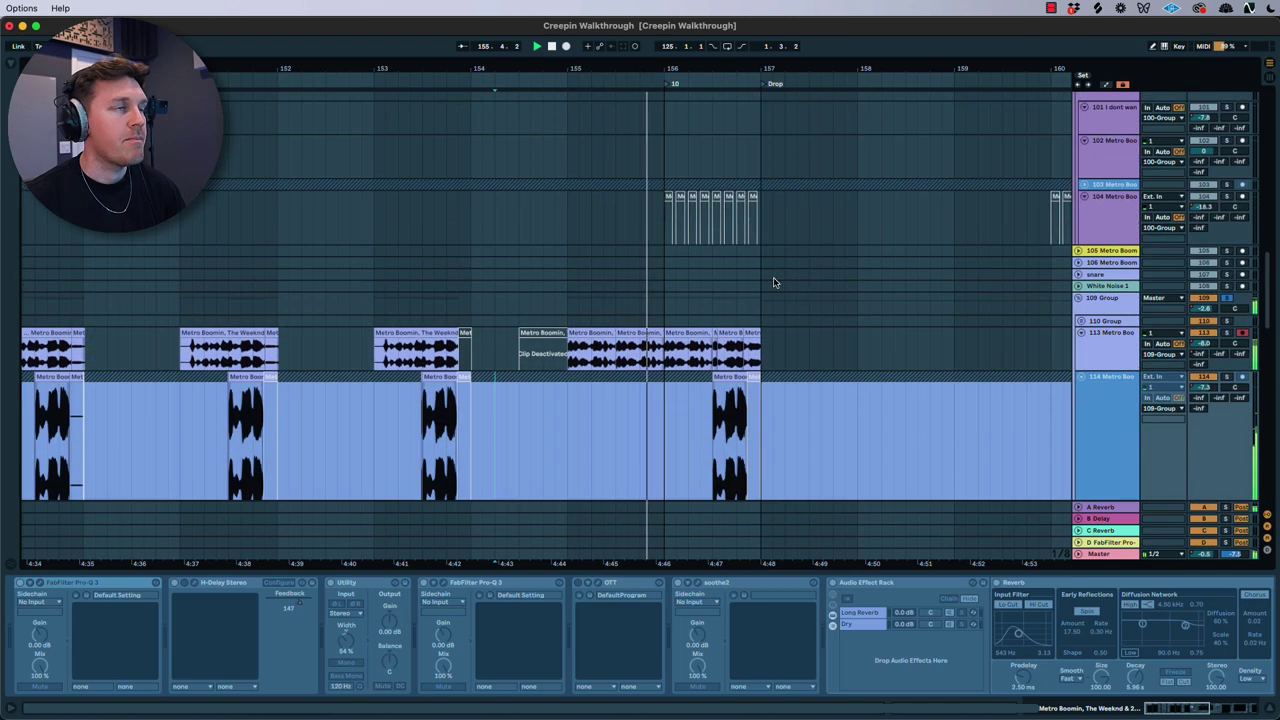
Show vocal track 113's effects chain, make the track taller, and play its clips leading into the Drop.
left_click(1077, 365)
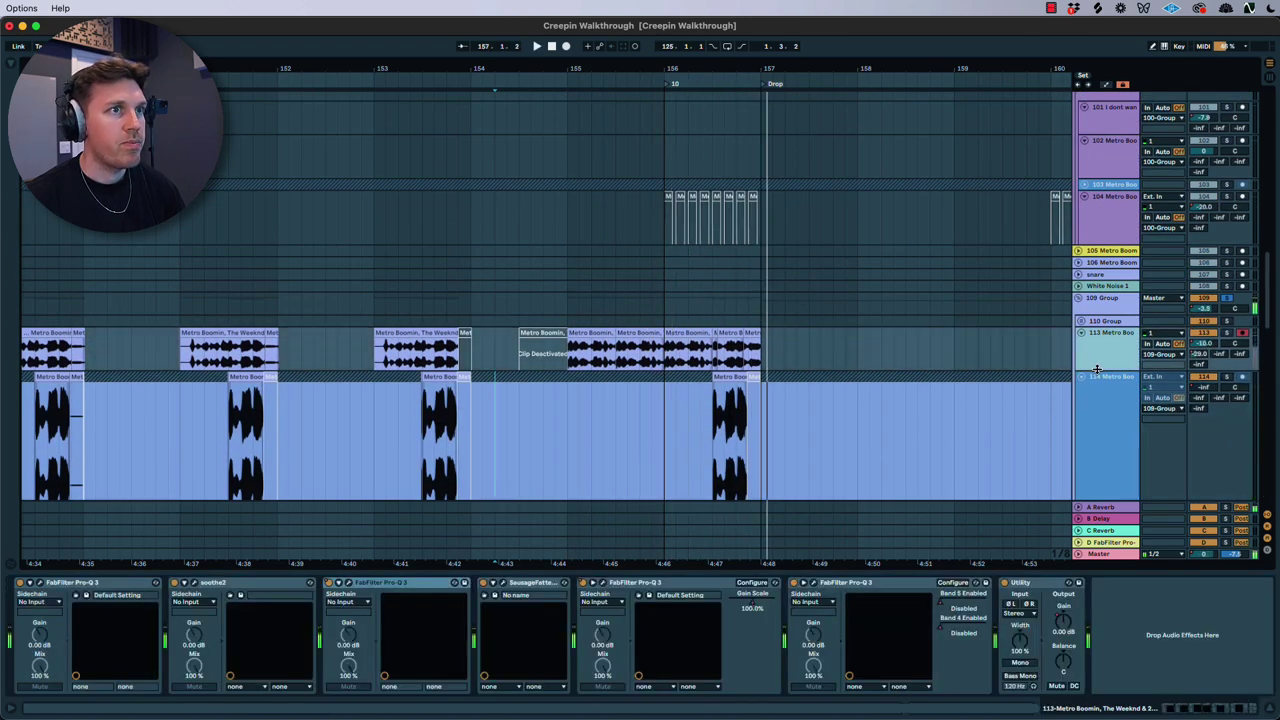
left_click_drag(1080, 370, 1086, 408)
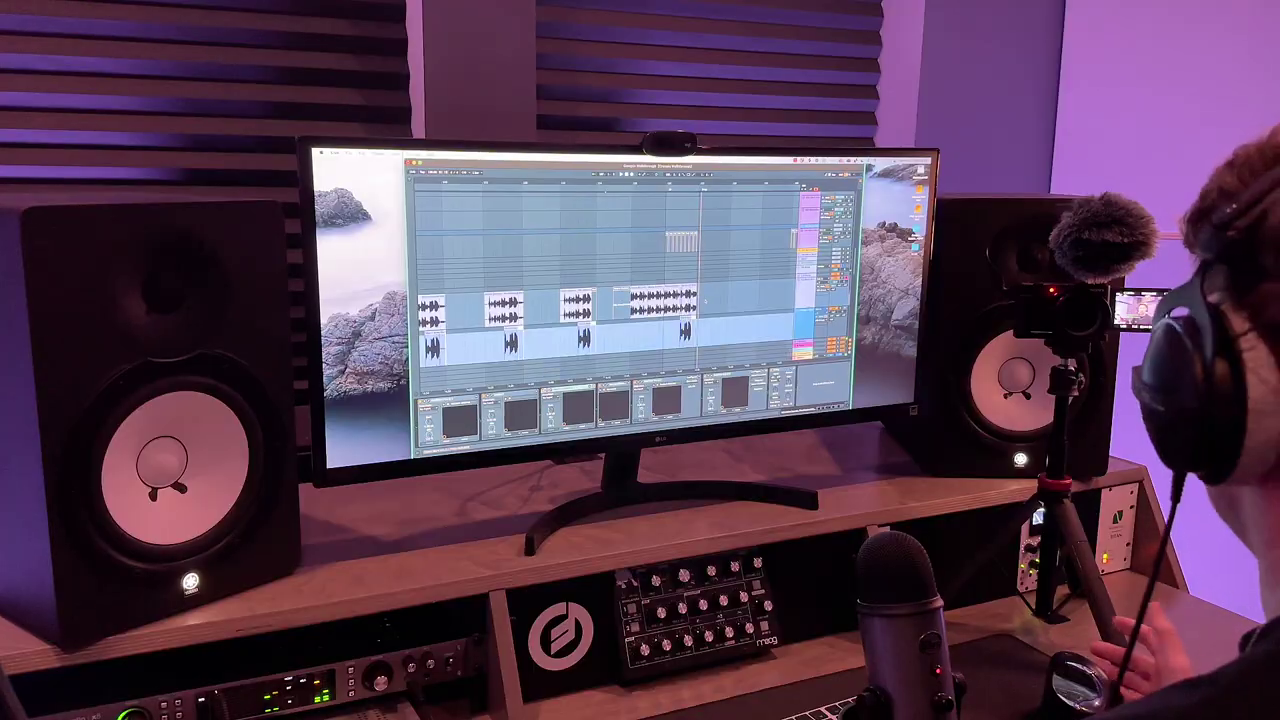
key("space")
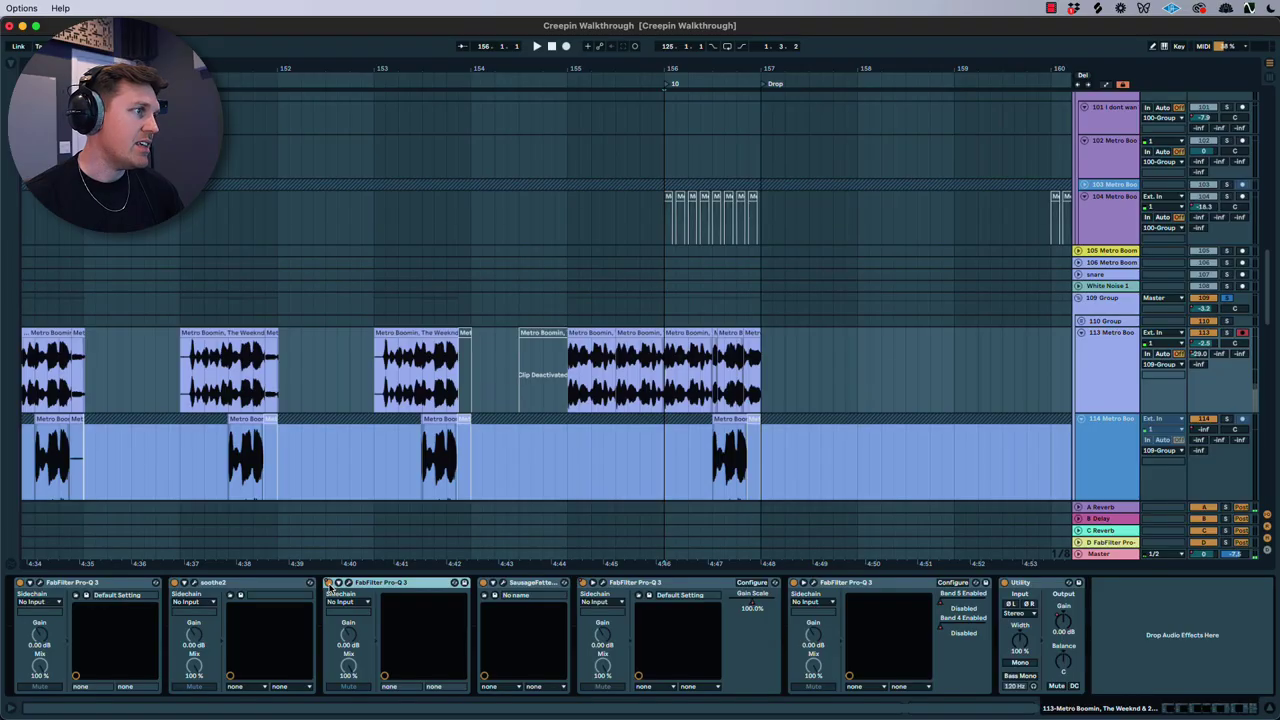
Turn off the third FabFilter Pro-Q 3 on track 113 and review its Device On automation over the clips from bar 156 to the Drop.
key("a")
left_click(329, 584)
key("a")
key("a")
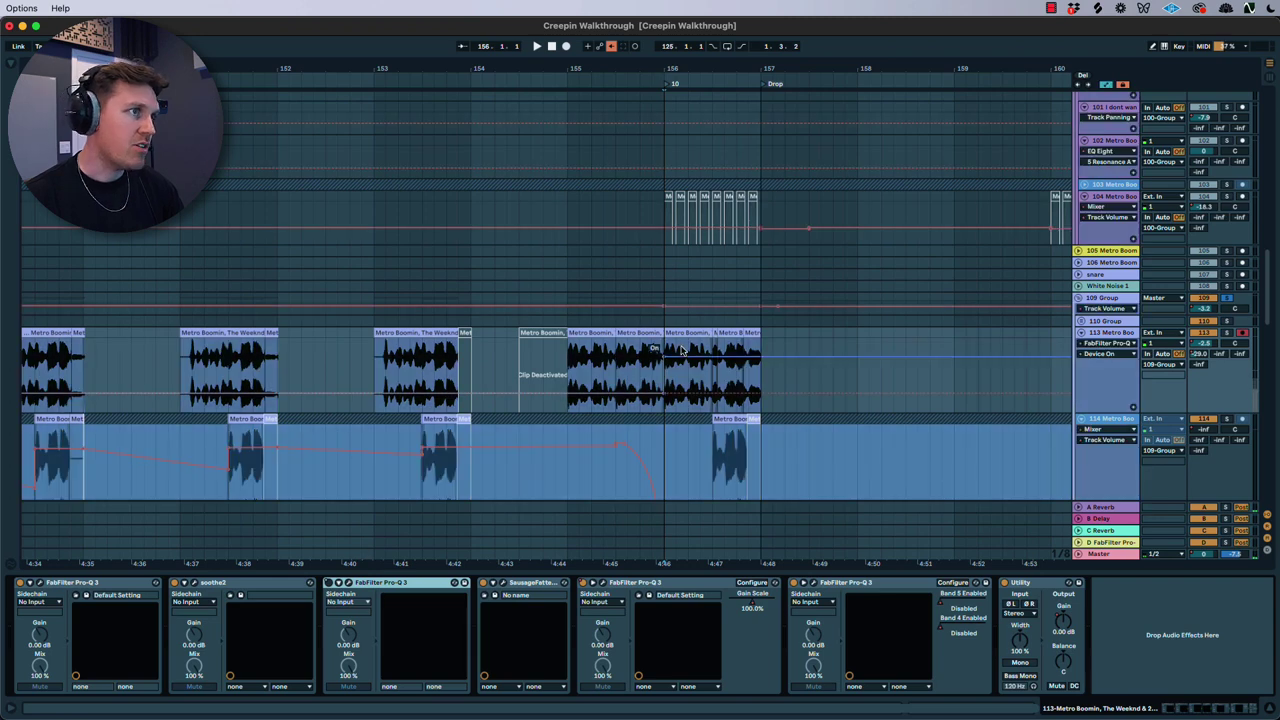
left_click_drag(663, 374, 769, 388)
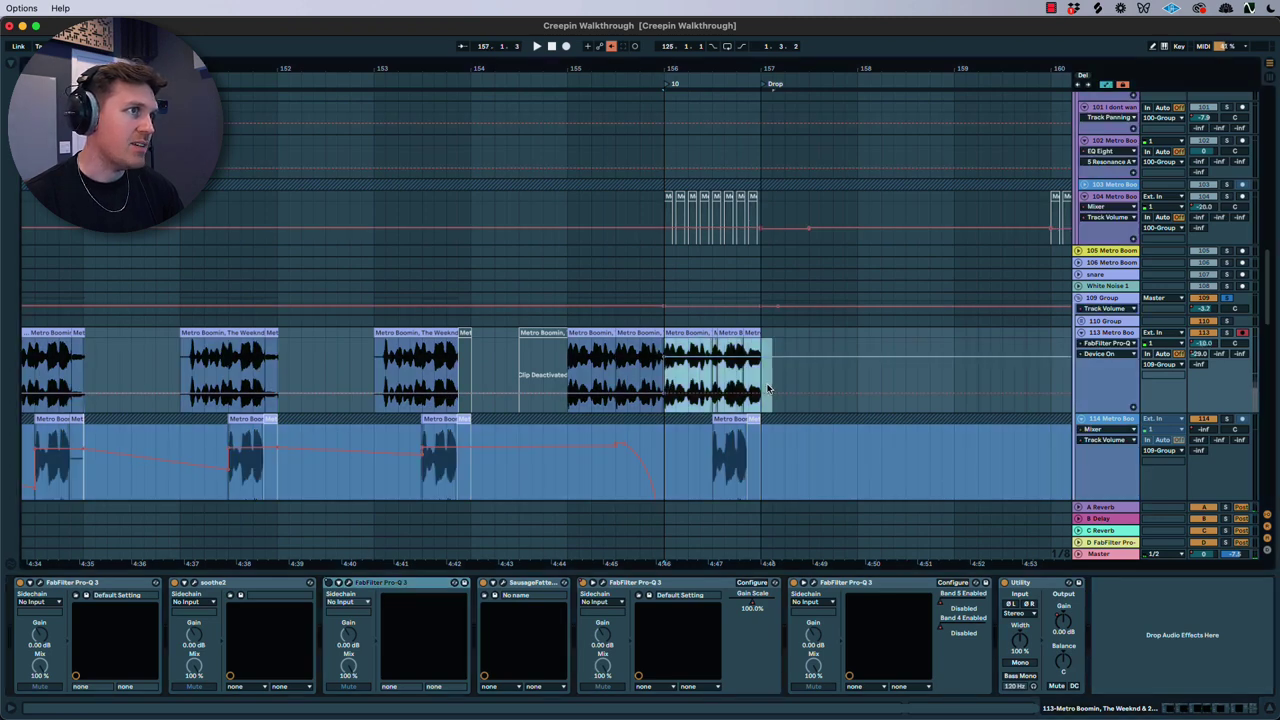
left_click(592, 376)
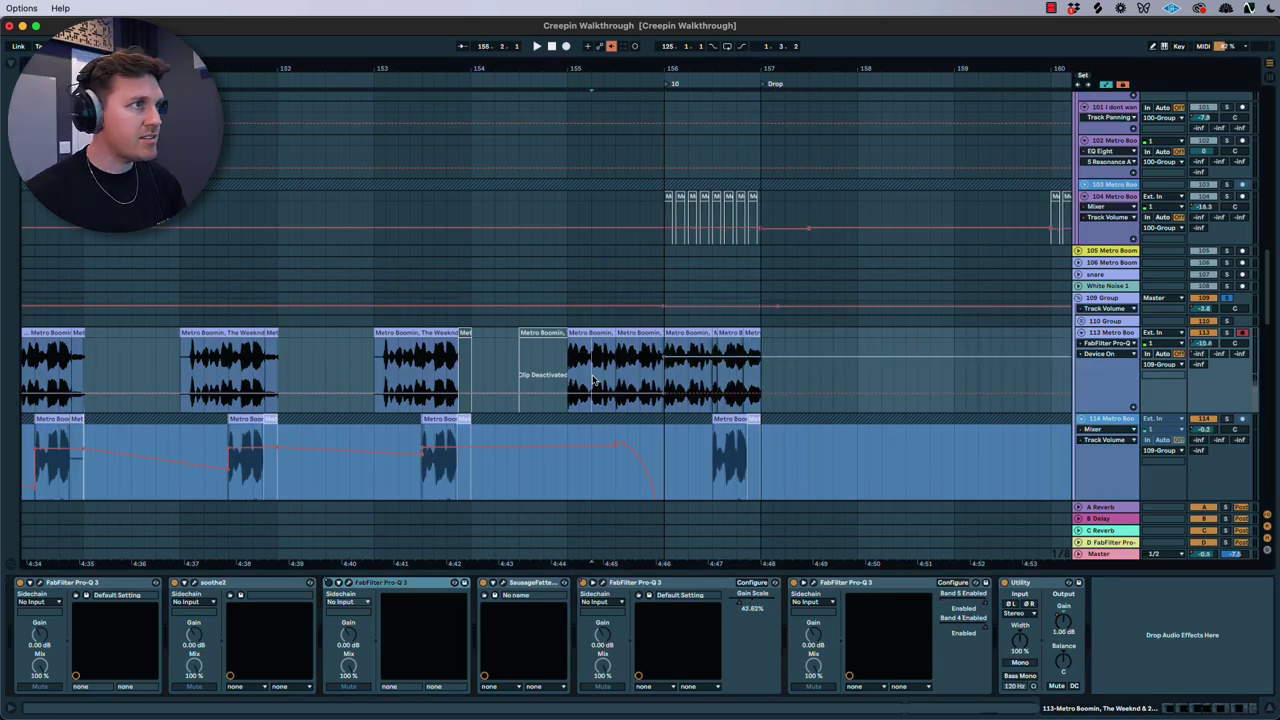
Play track 113's clips from bar 155 and examine the EQ curve of its third FabFilter Pro-Q 3.
key("space")
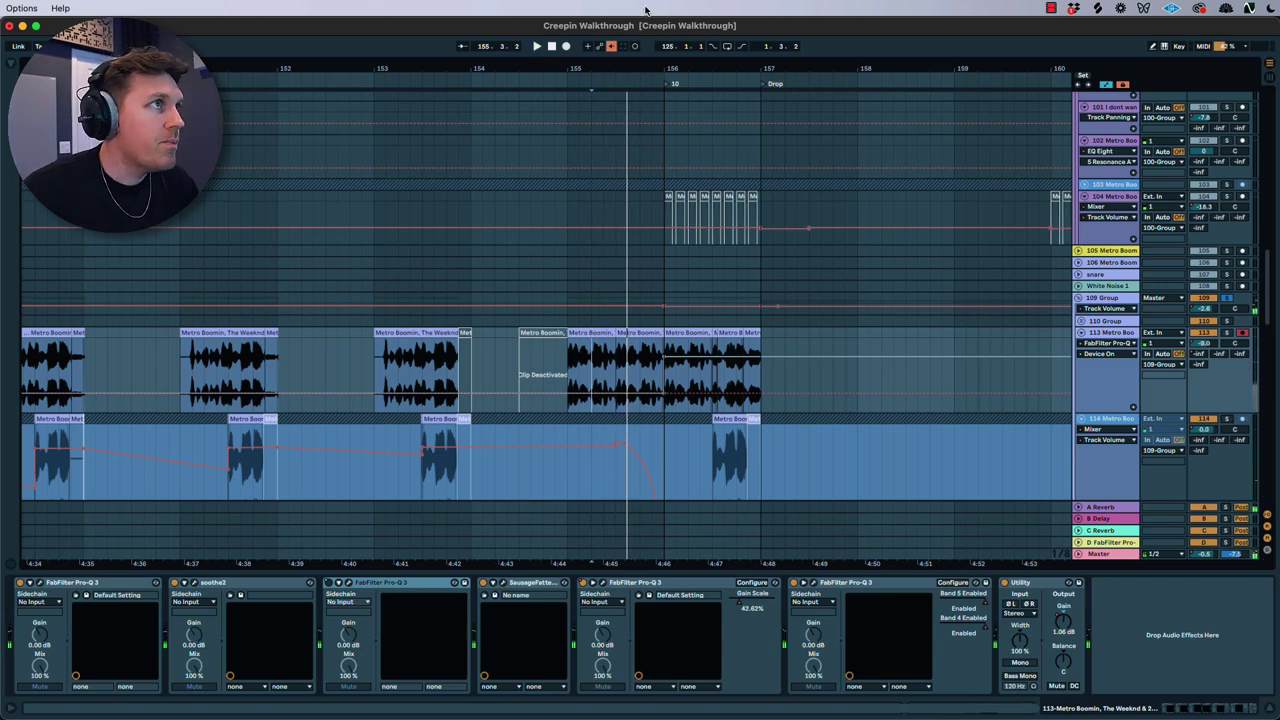
left_click(349, 583)
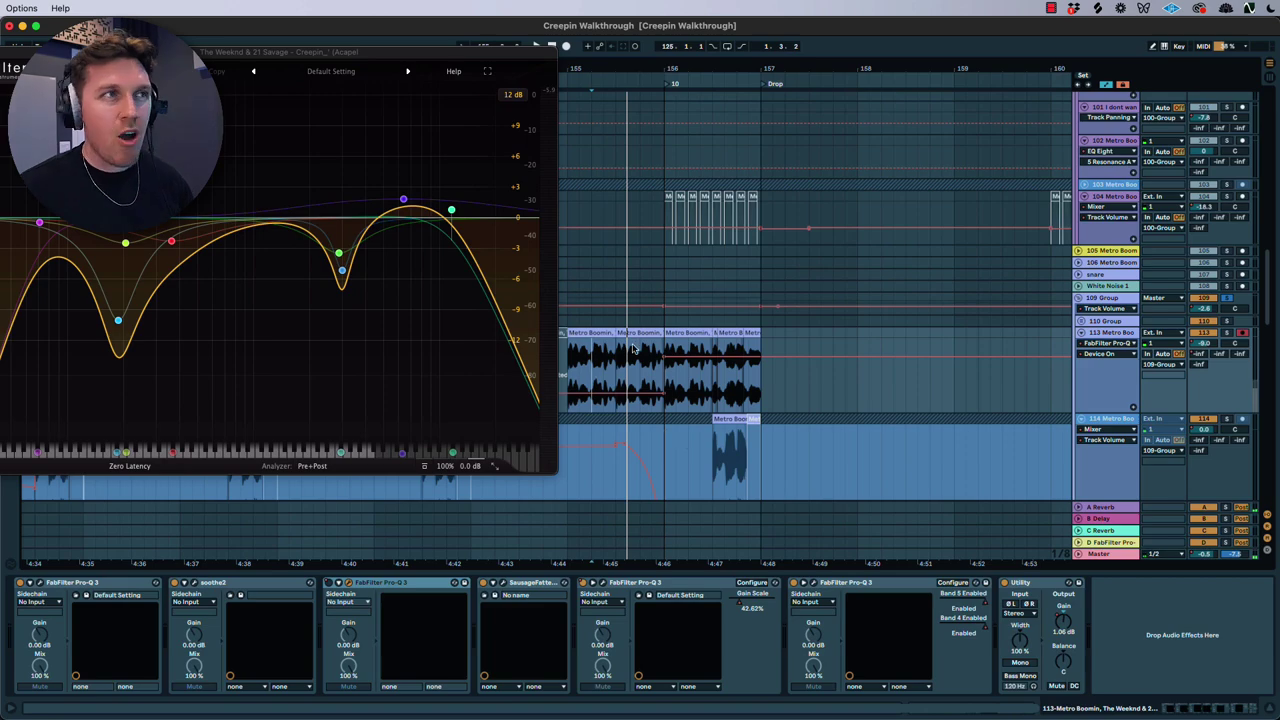
mouse_move(384, 148)
left_click_drag(363, 55, 685, 100)
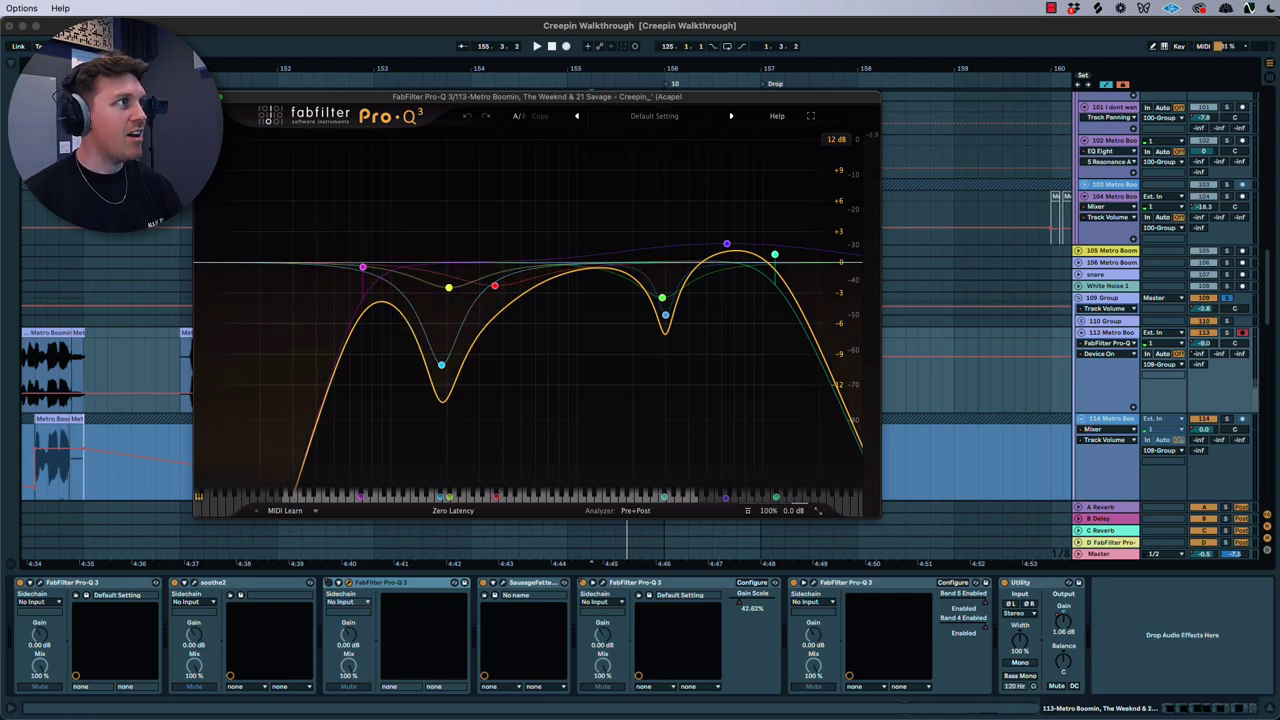
left_click(201, 97)
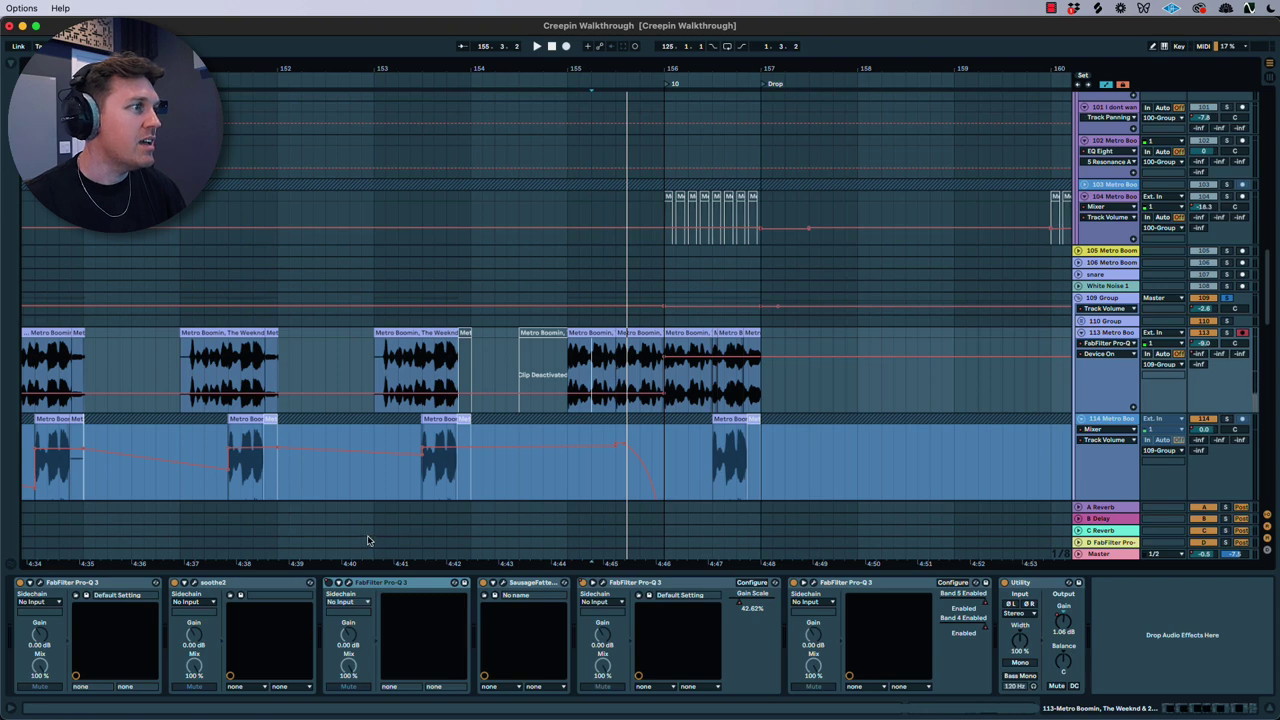
Compare track 113's vocal from bar 156 into the Drop with the third FabFilter Pro-Q 3 turned off and on.
left_click_drag(244, 368, 687, 362)
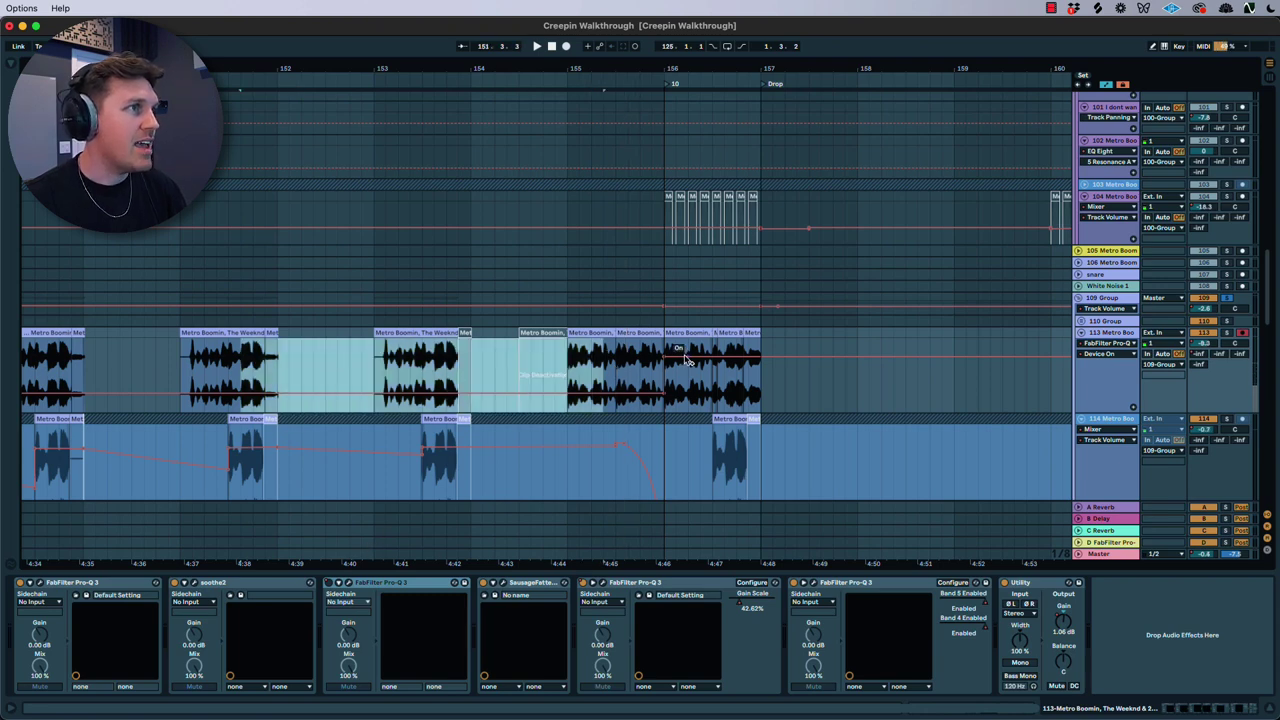
left_click(677, 345)
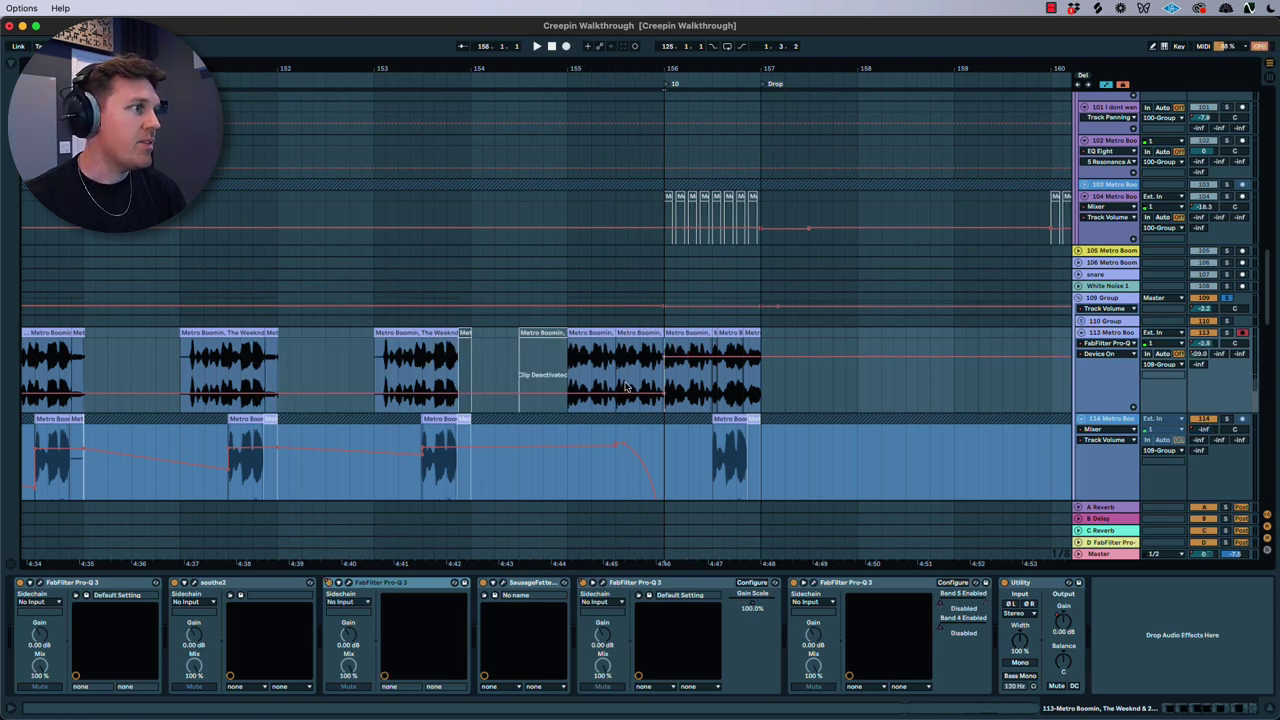
left_click(328, 584)
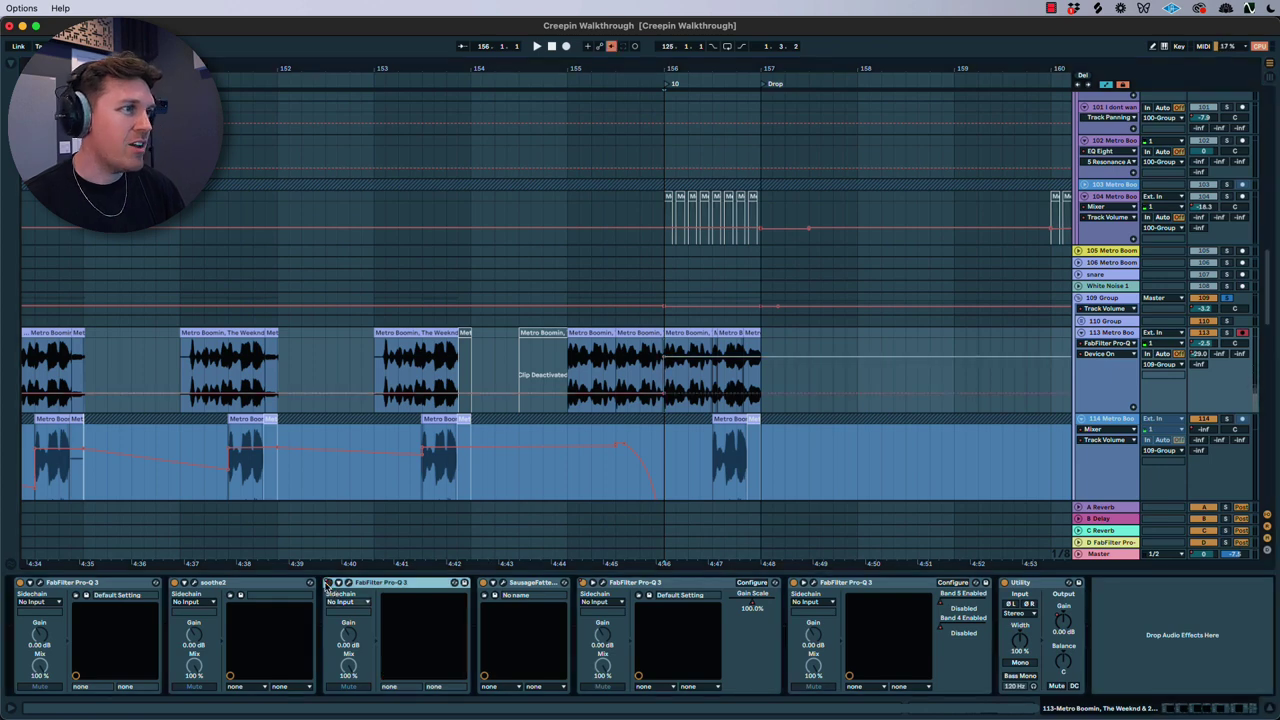
key("space")
left_click(328, 584)
key("space")
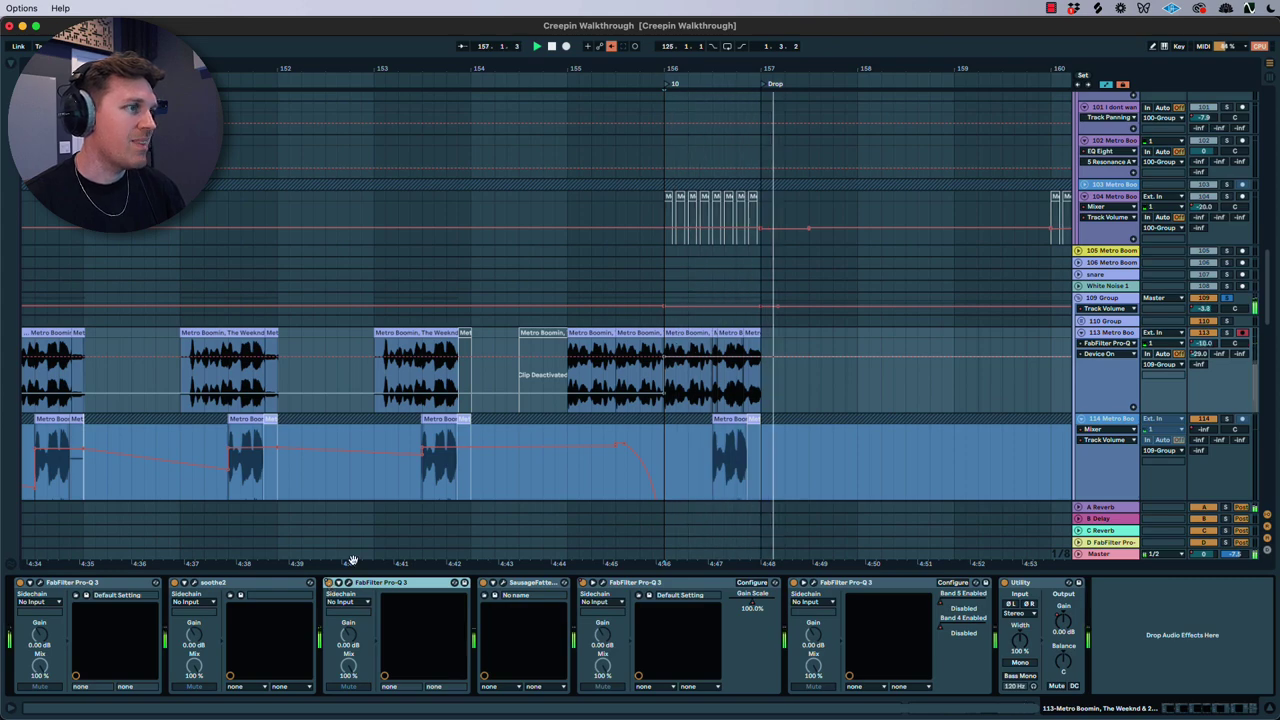
key("space")
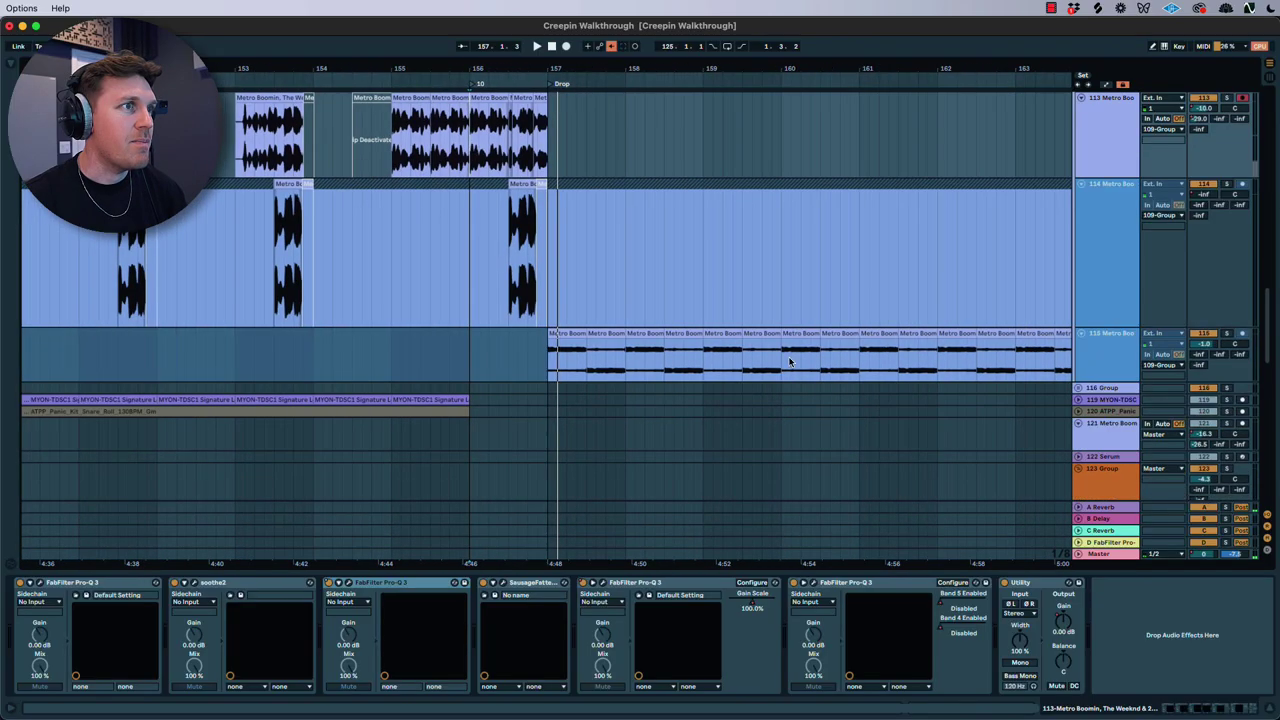
Show the effects chain of vocal track 115, solo the track, and make it taller.
left_click(1087, 348)
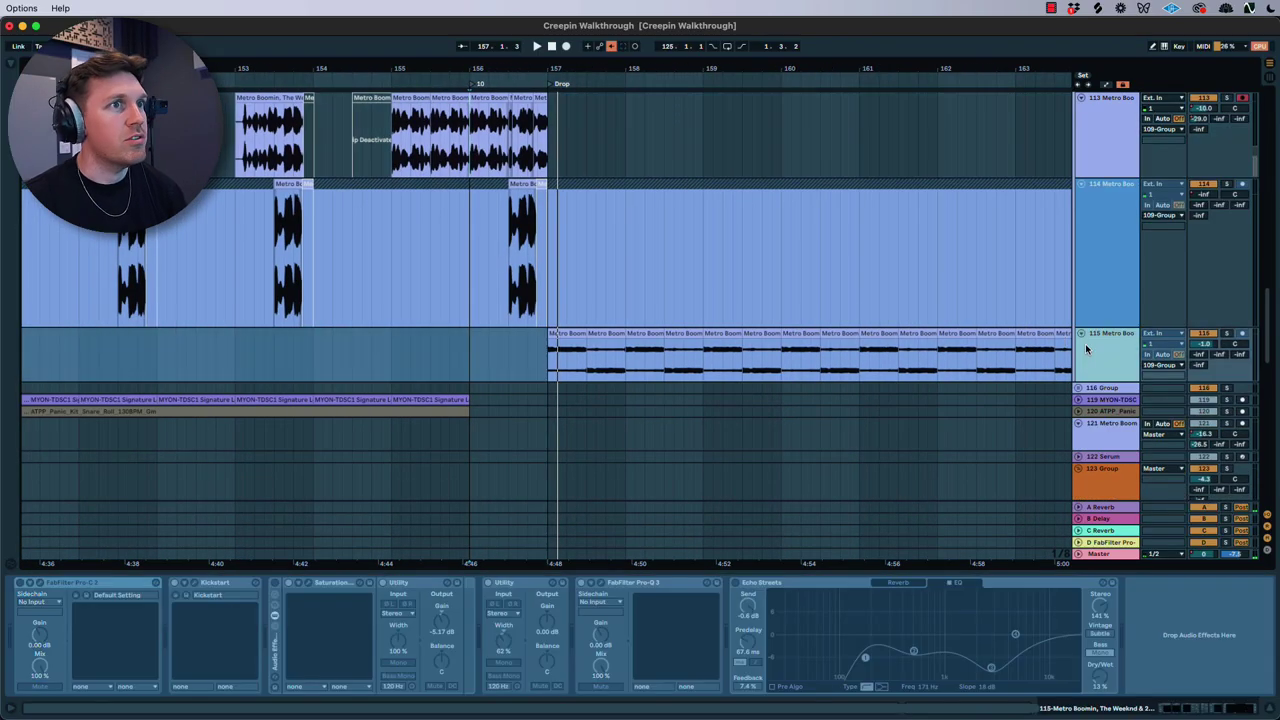
left_click(1225, 334)
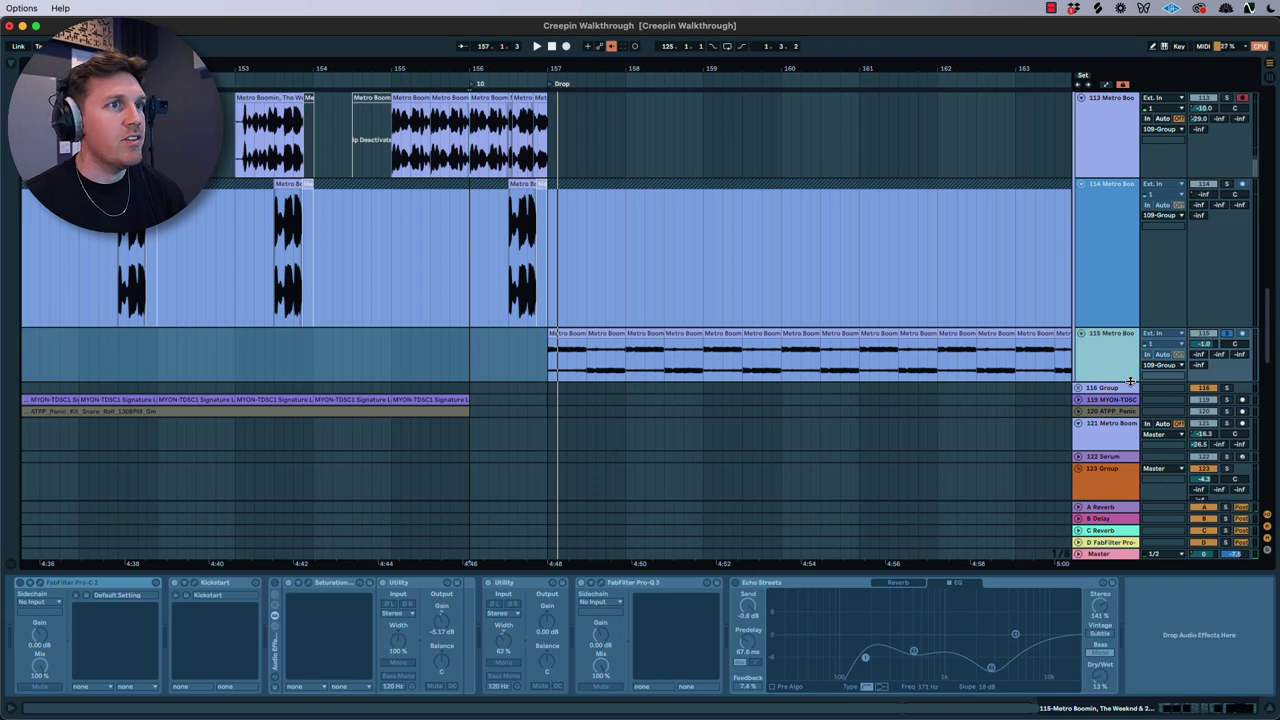
left_click_drag(1130, 378, 1124, 443)
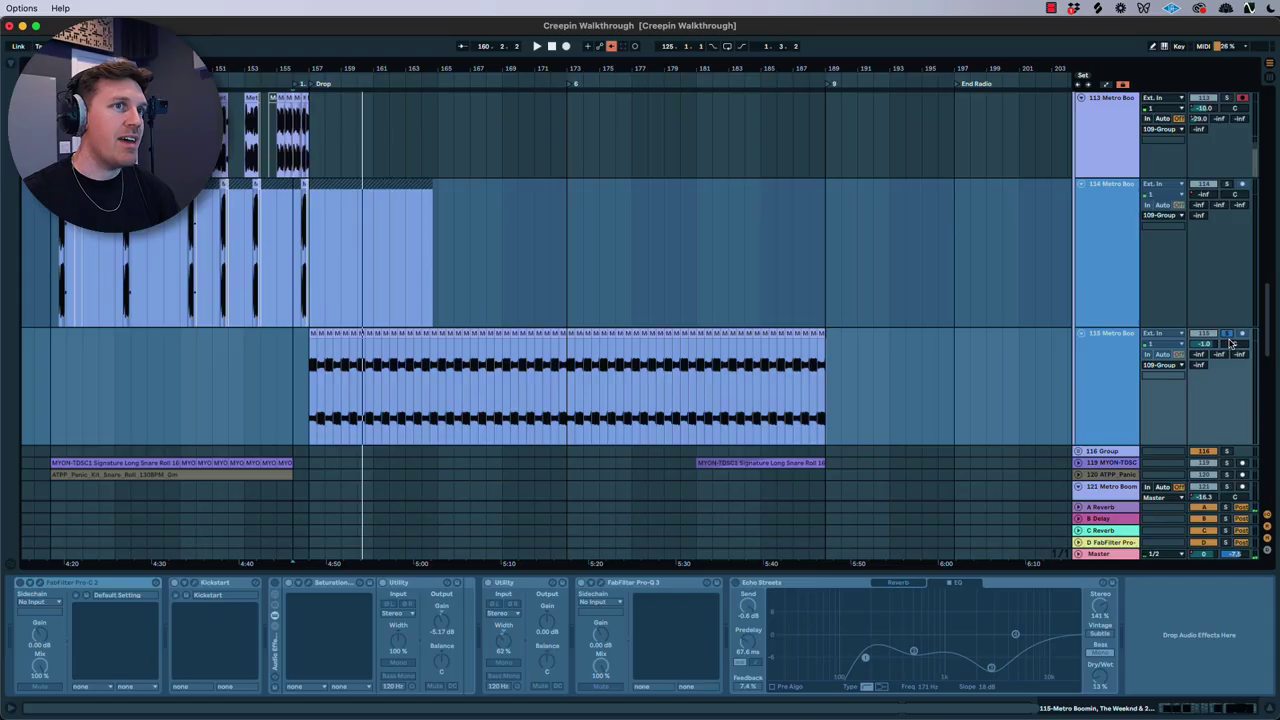
Unfold the Turbulence Plucks group further down the arrangement and show its effects chain.
scroll(300, 380, "up", 5)
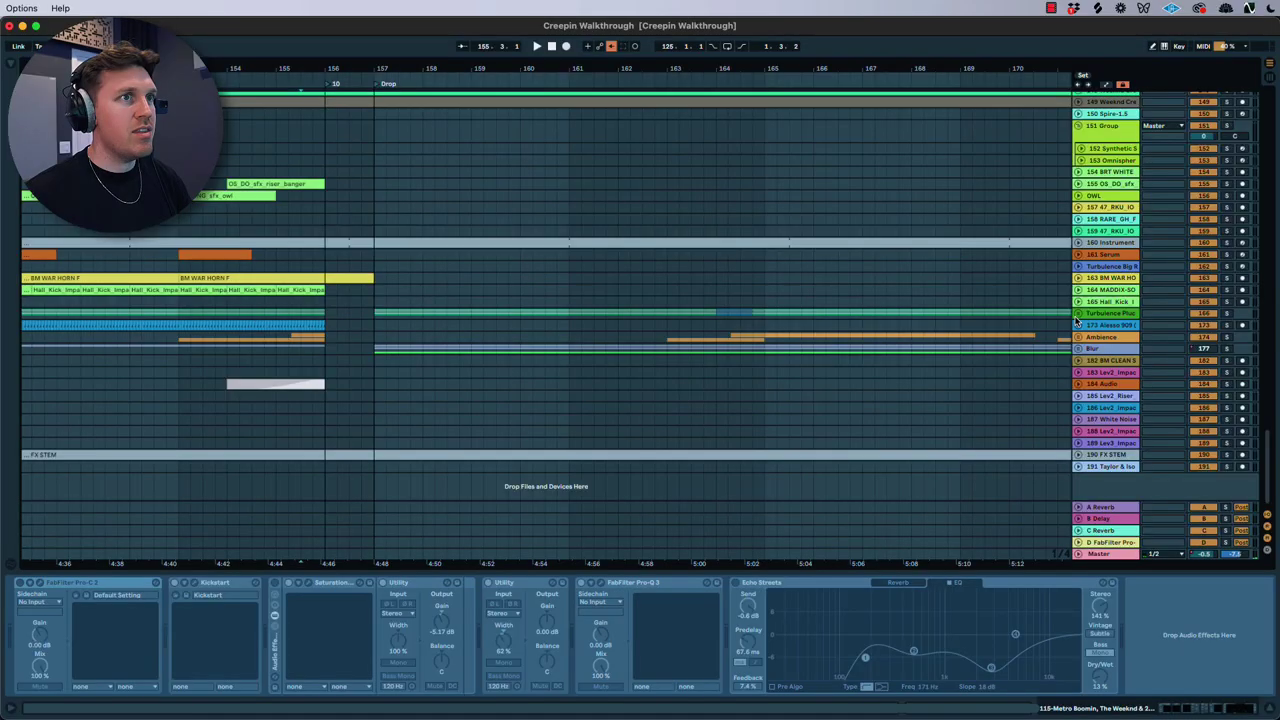
left_click(1077, 314)
left_click(1097, 316)
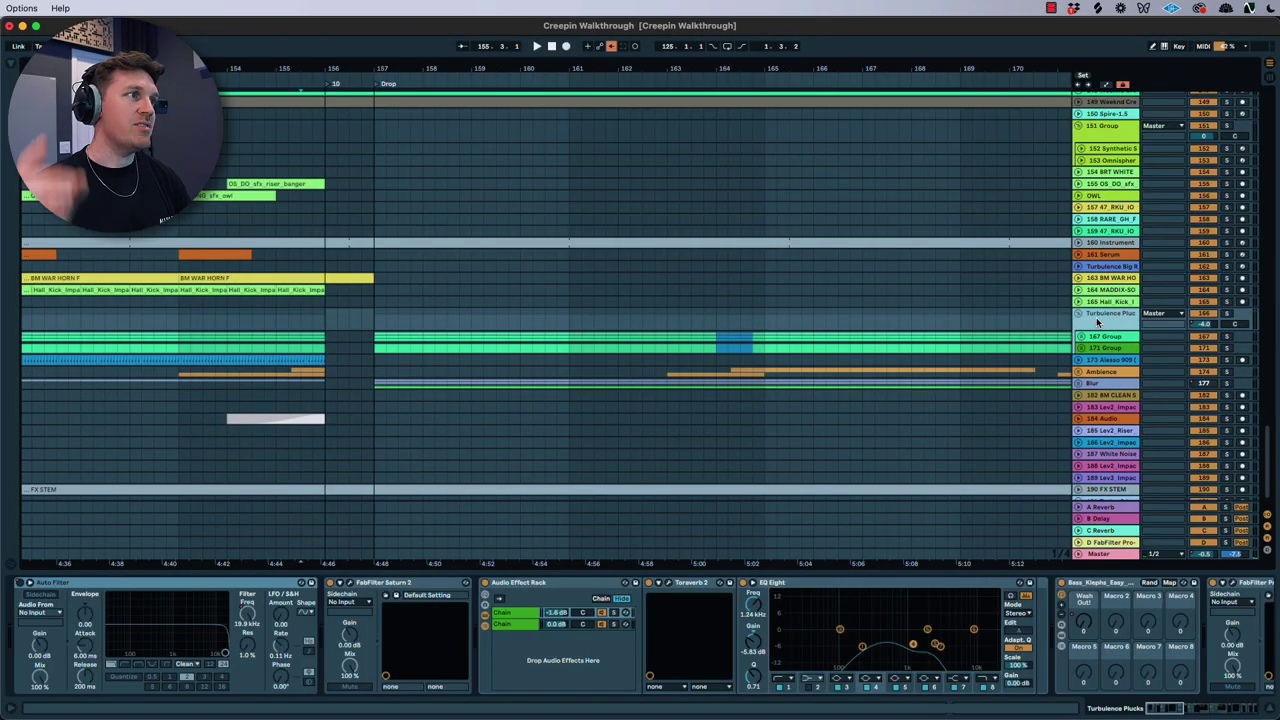